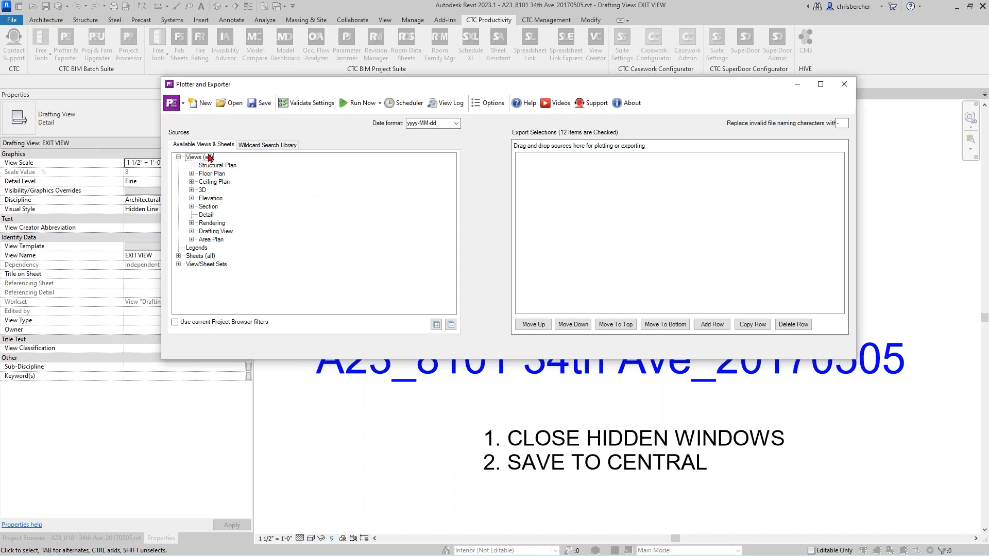
Try limiting the available sources to the current Project Browser filters and look over the Sheets branch.
left_click(185, 322)
left_click(179, 256)
scroll(214, 255, "down", 1)
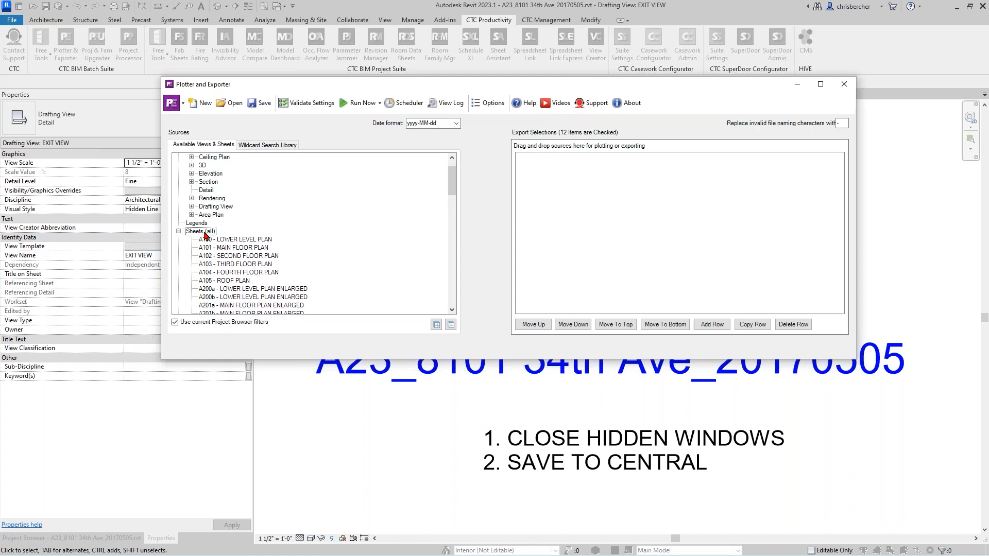
right_click(204, 232)
left_click(178, 231)
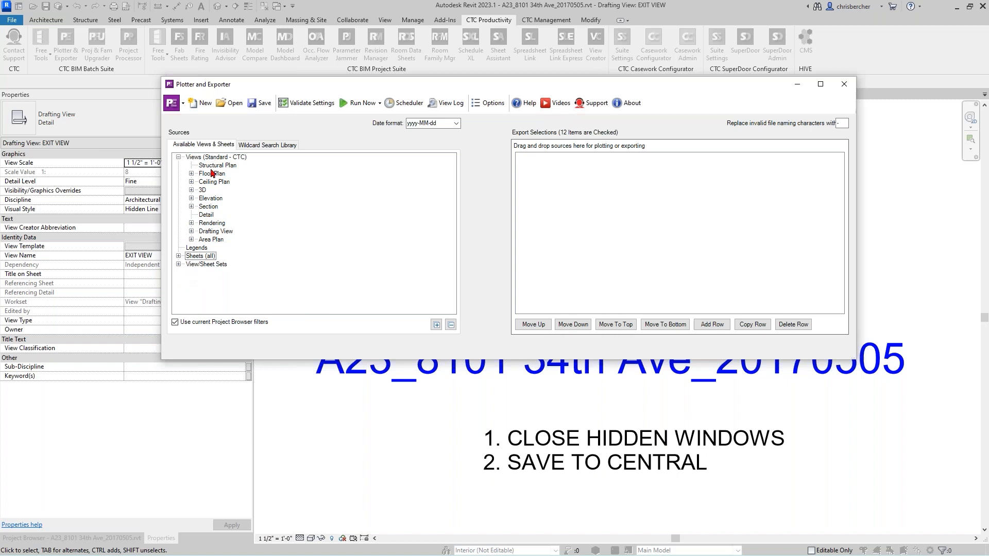
left_click(212, 323)
Expand the Floor Plan branch of the available views and look through its list of plans.
left_click(212, 257)
left_click(191, 175)
scroll(232, 227, "down", 3)
scroll(232, 227, "down", 6)
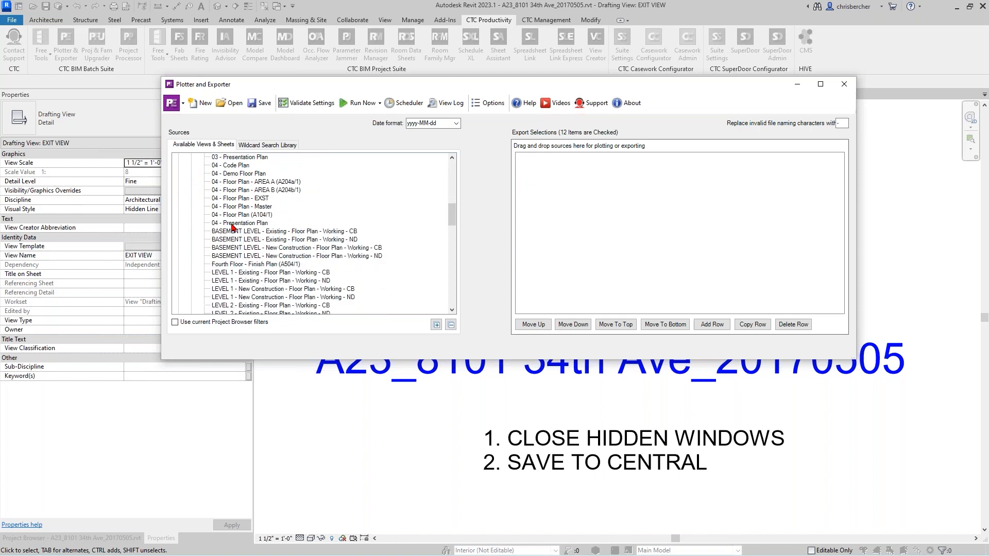
scroll(231, 226, "up", 8)
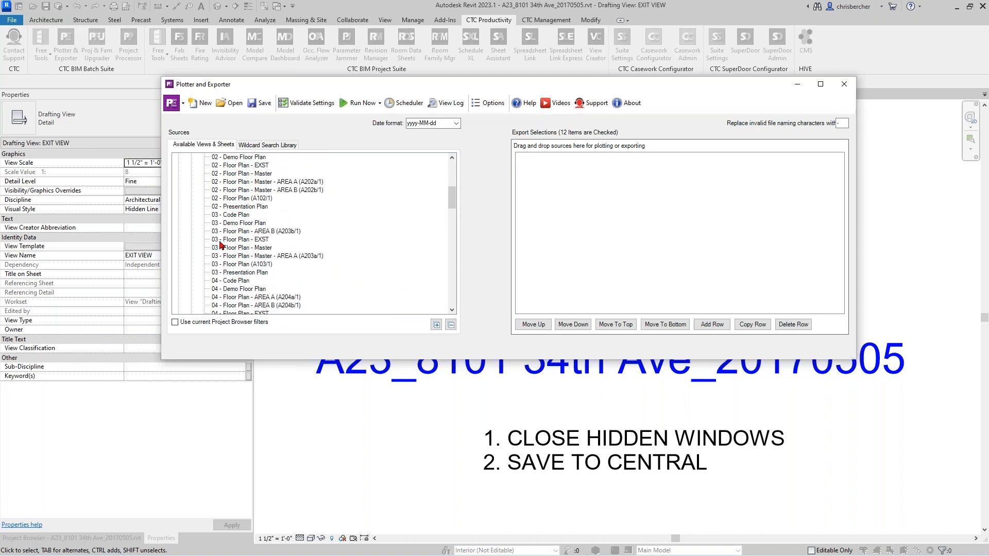
scroll(263, 178, "up", 3)
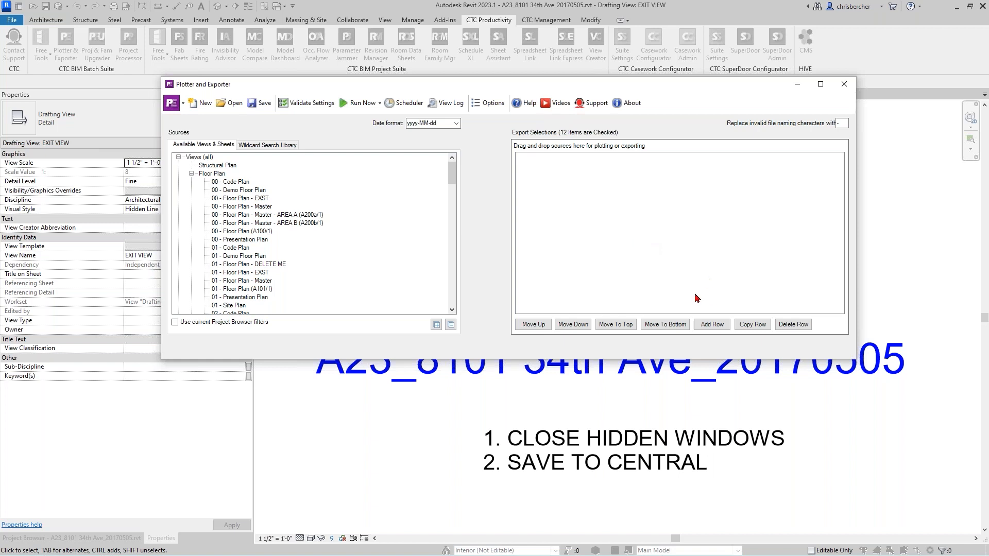
Add a PDF row to the export selections.
right_click(613, 231)
left_click(713, 326)
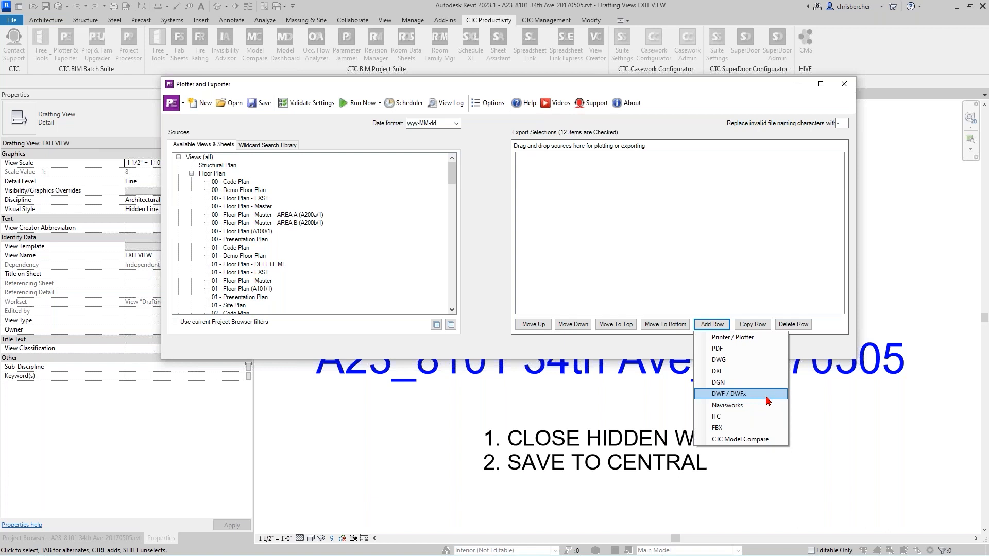
left_click(716, 349)
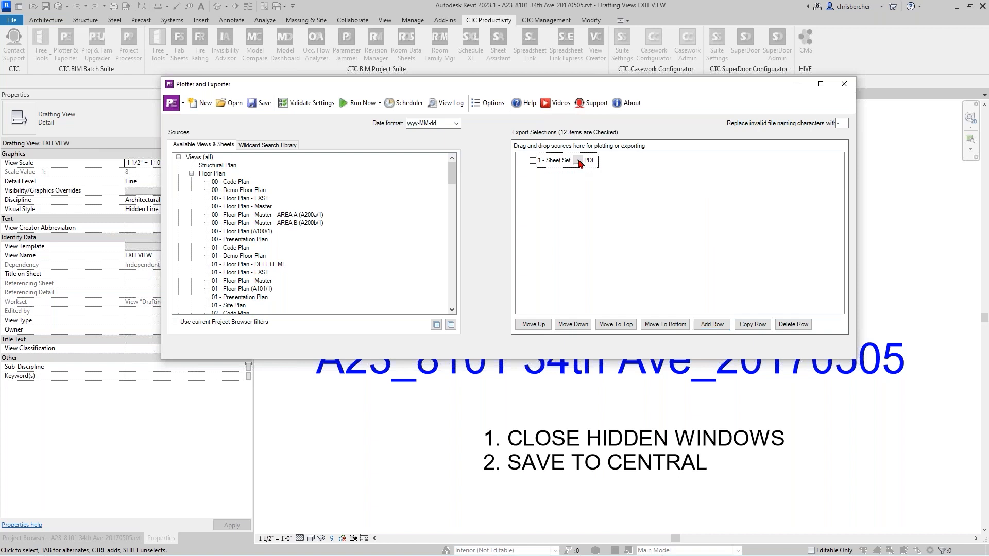
In the new PDF row's export settings, choose CTC PDF Writer as the printer and PDF-Arch E1 as the print settings.
left_click(579, 161)
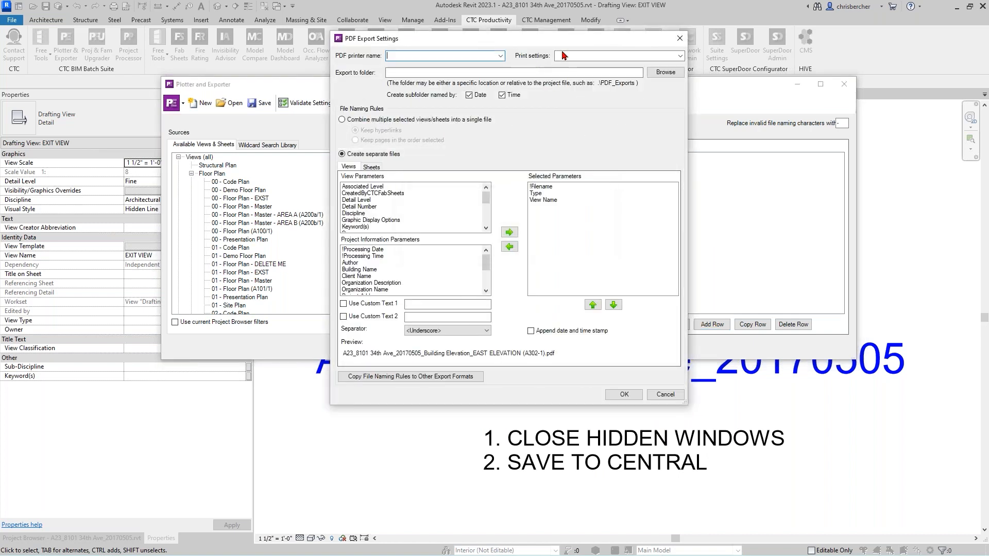
mouse_move(548, 39)
left_mouse_down()
mouse_move(557, 53)
mouse_move(545, 55)
left_mouse_up()
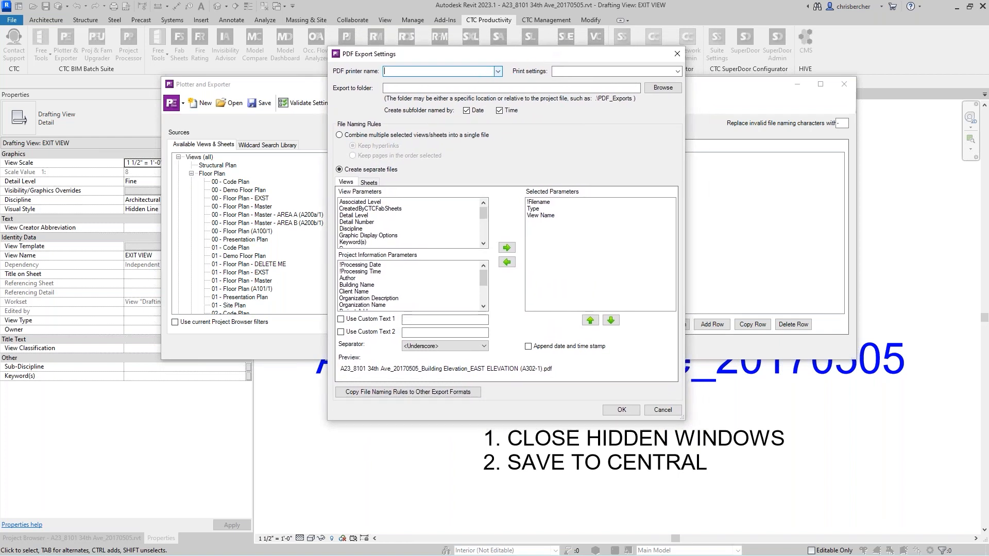
left_click(497, 71)
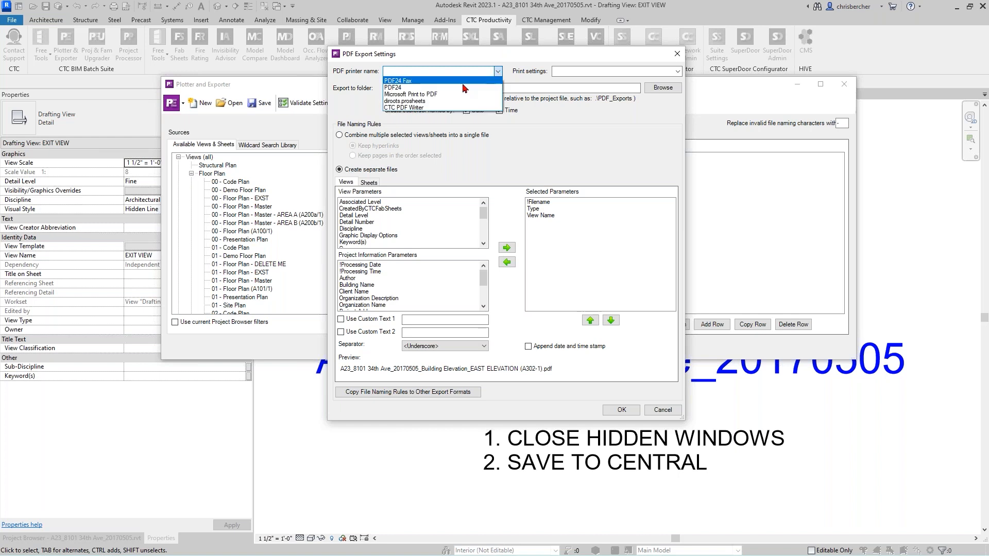
left_click(415, 102)
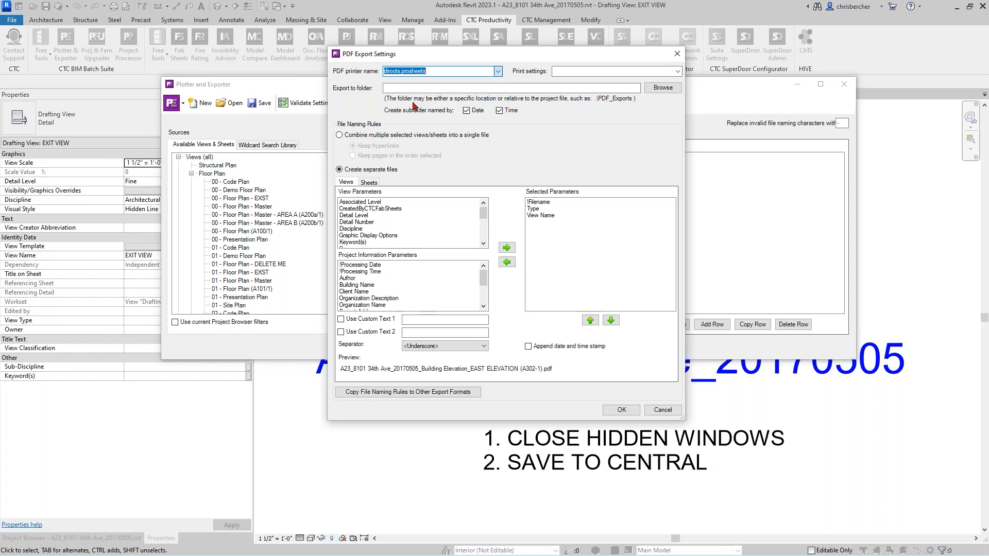
left_click(498, 72)
left_click(441, 108)
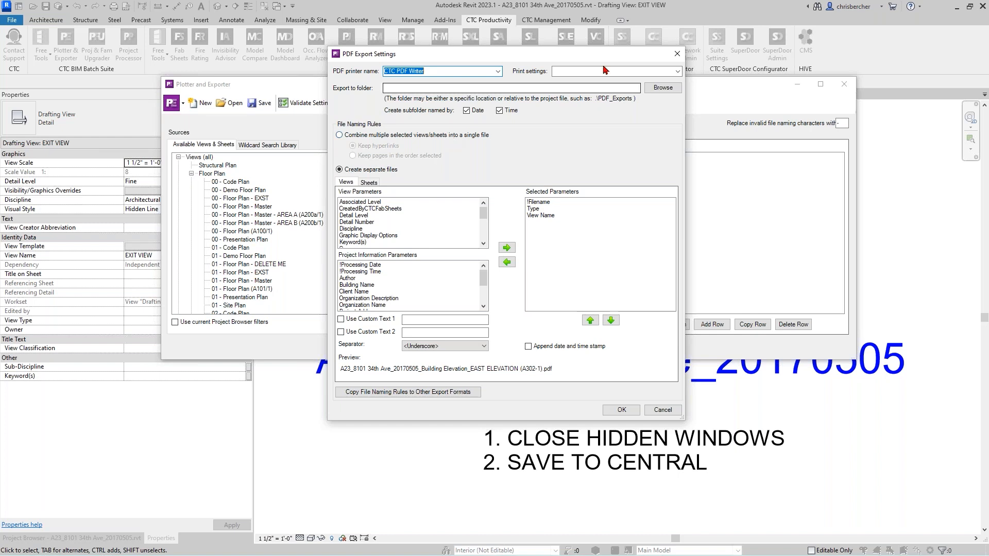
left_click(678, 72)
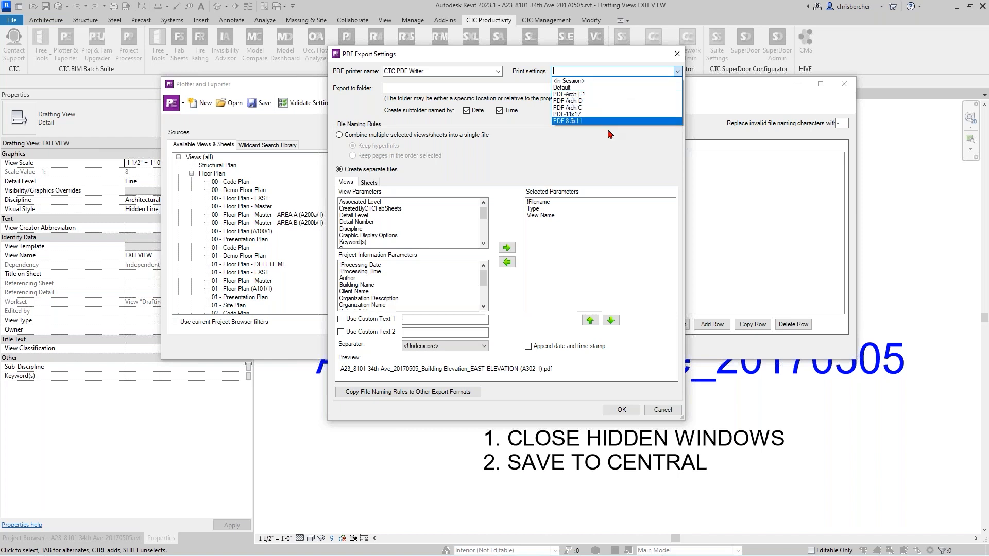
left_click(610, 97)
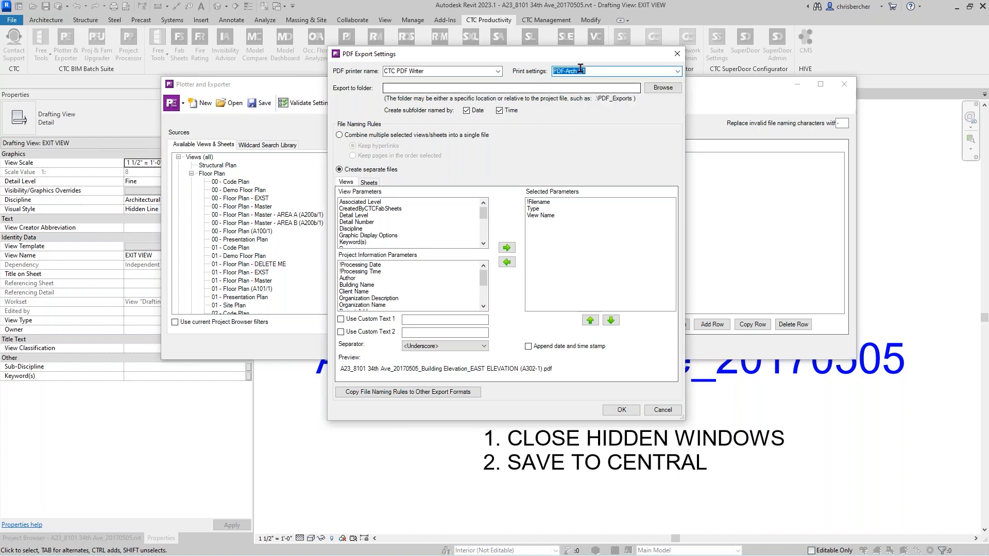
Set the PDF export folder to C:\Temp\PE OUT.
left_click(663, 88)
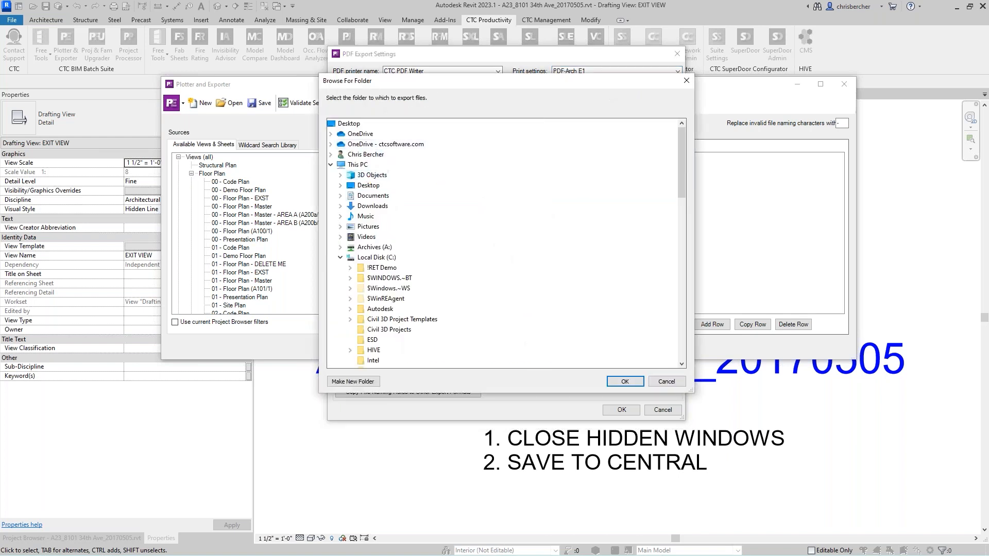
scroll(381, 288, "down", 2)
scroll(394, 346, "down", 3)
double_click(396, 343)
left_click(625, 381)
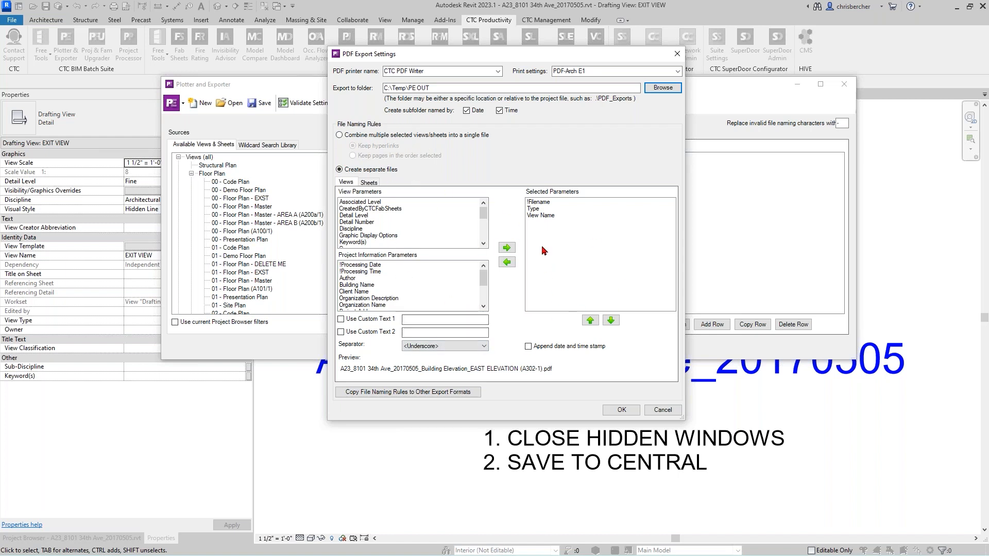
Compare the file naming rules for a combined file with those for separate files, for both views and sheets.
left_click(358, 136)
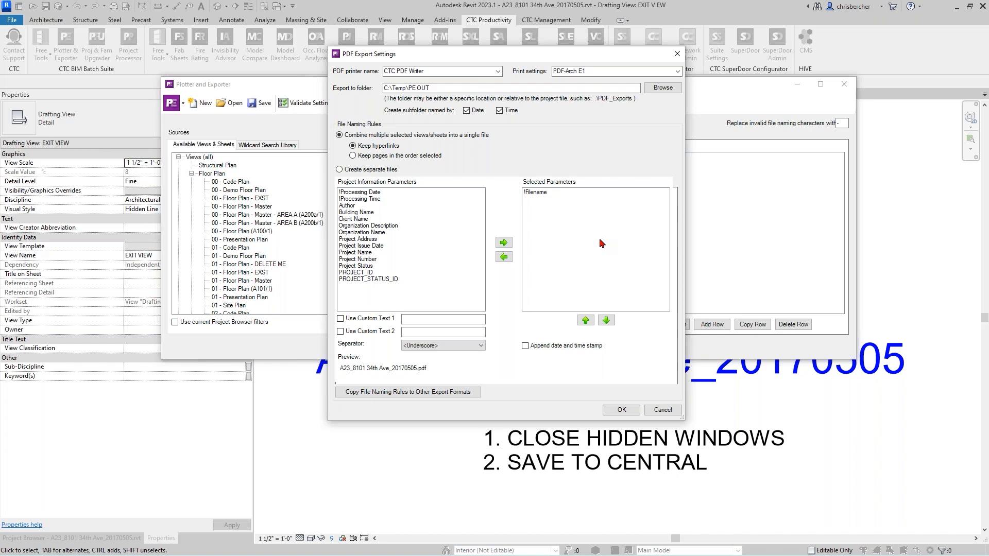
left_click(339, 169)
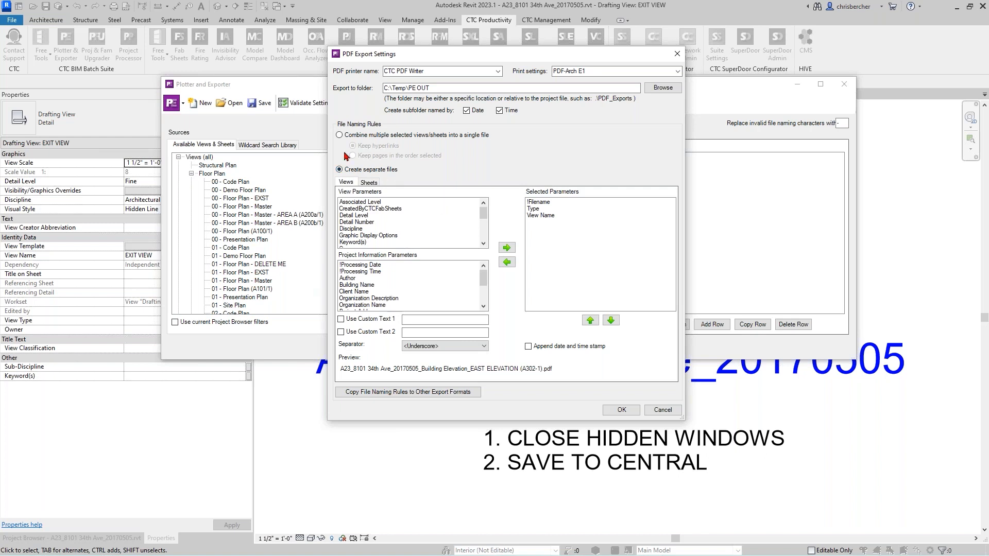
left_click(364, 184)
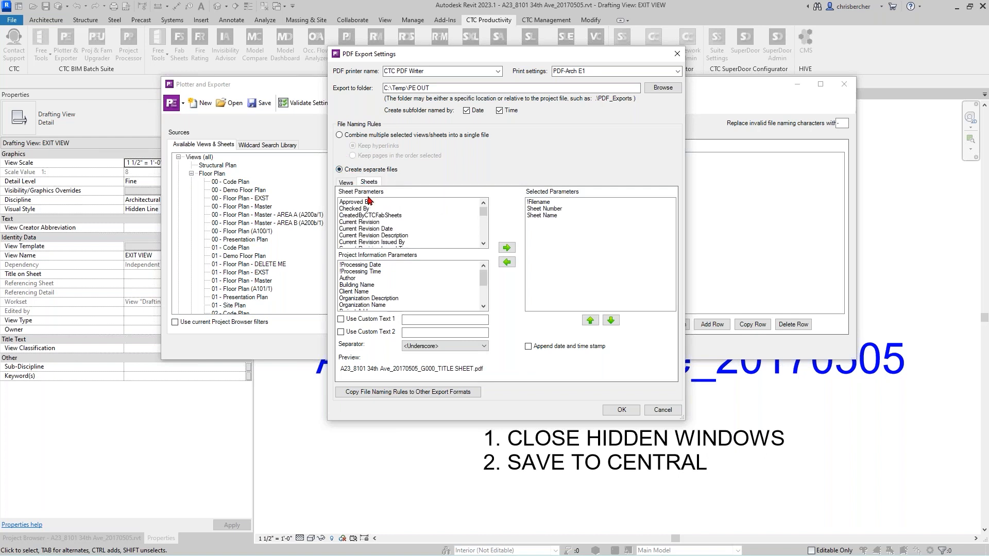
left_click(350, 182)
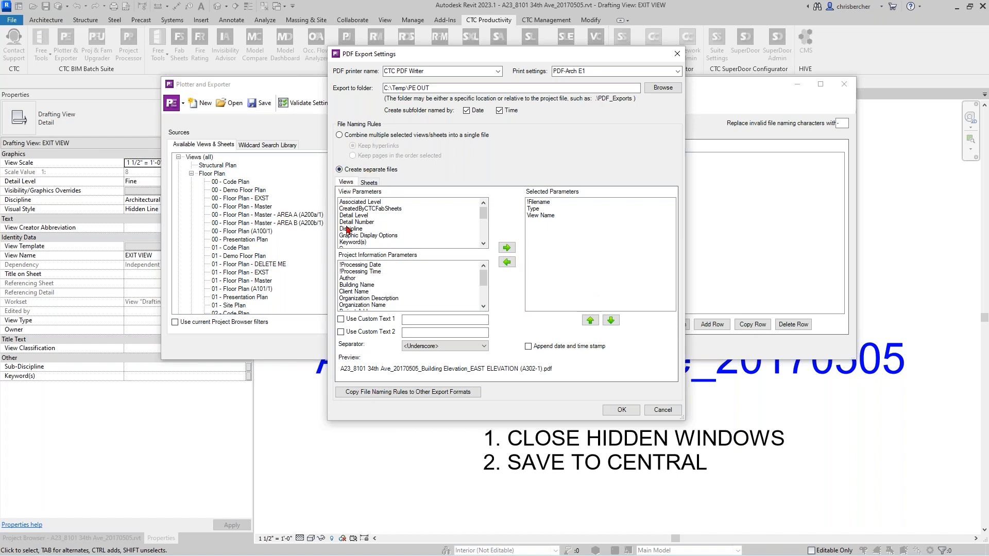
left_click(369, 182)
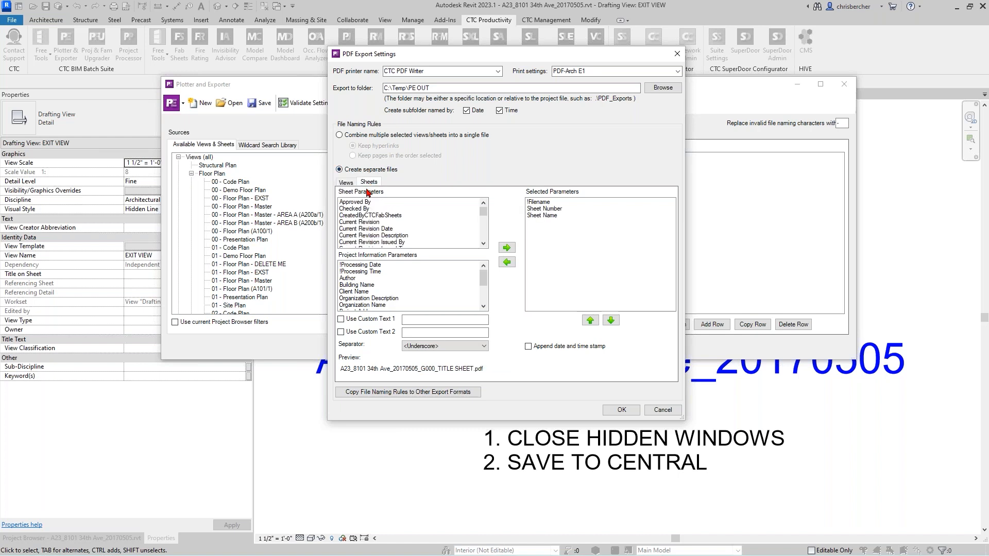
left_click(345, 183)
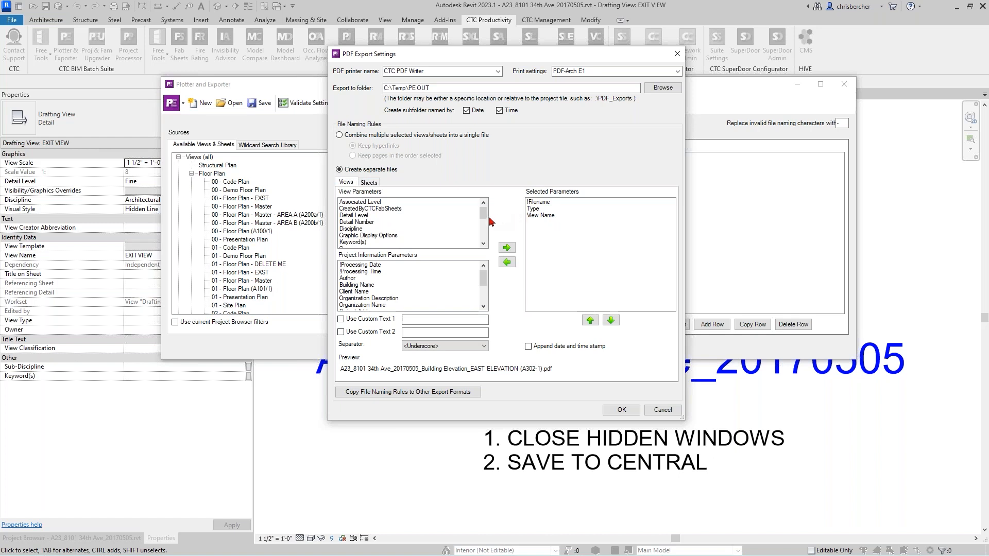
Remove the !Filename parameter from the naming rule for separate sheet files.
left_click(369, 183)
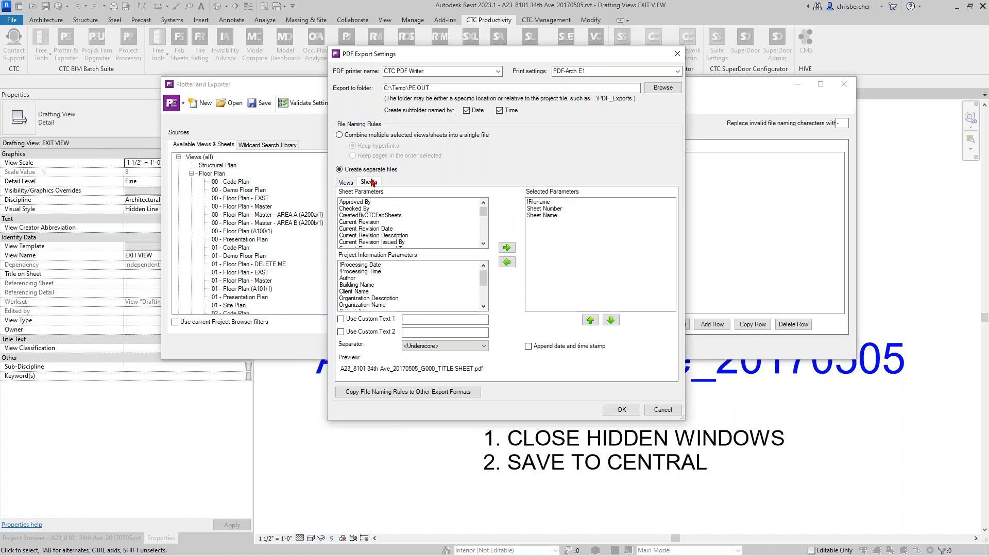
left_click_drag(409, 53, 392, 51)
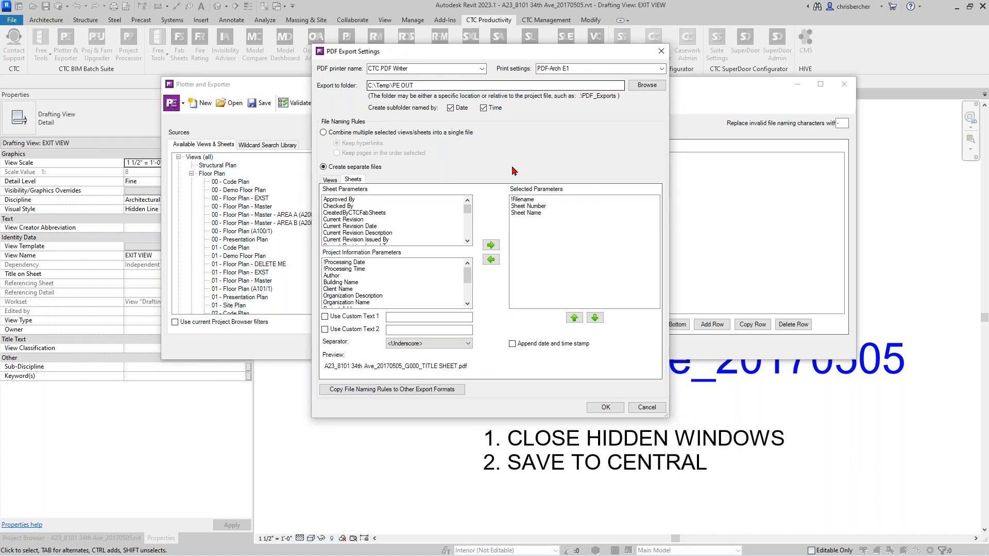
left_click(525, 200)
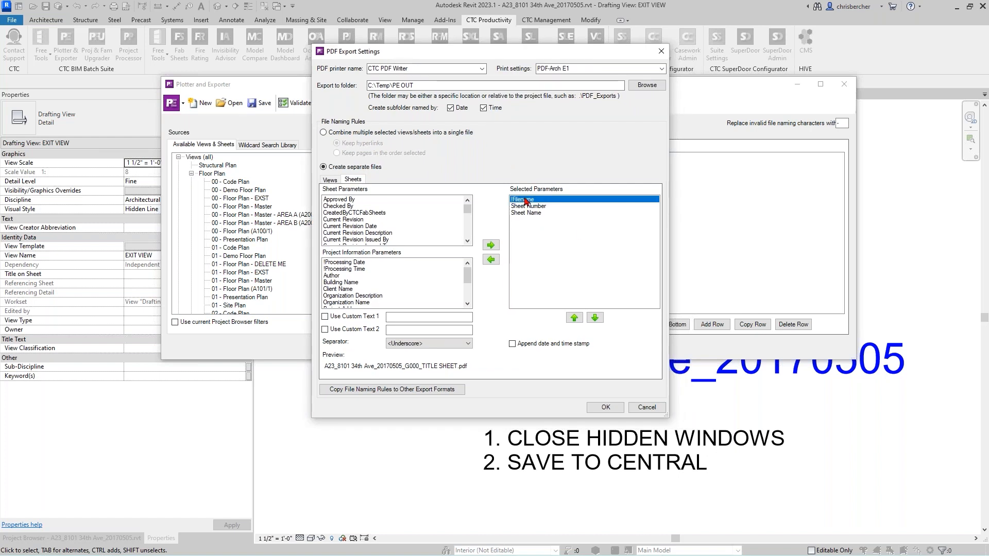
left_click(497, 261)
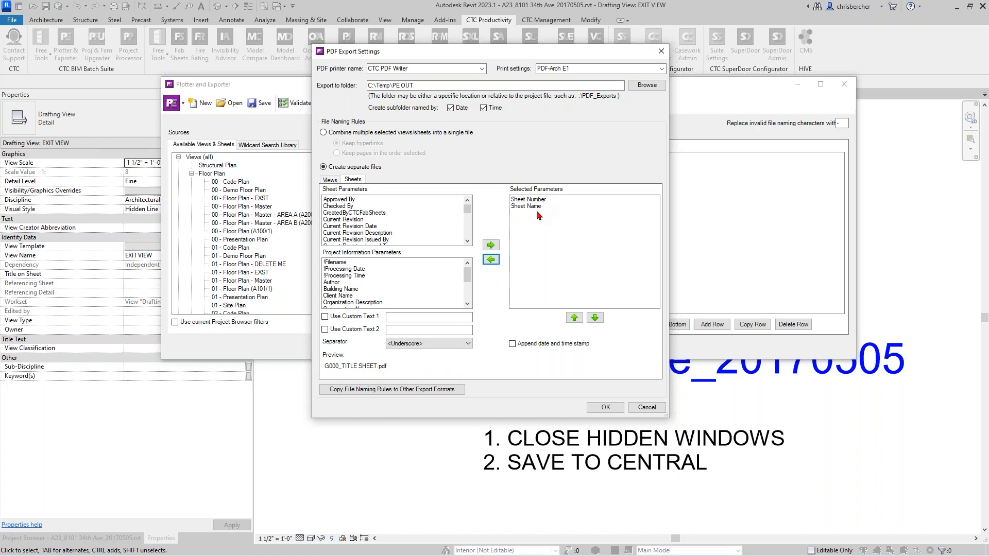
Add Custom Text 1 with the value CTC to the sheet file naming rule and keep the underscore separator.
scroll(340, 286, "down", 4)
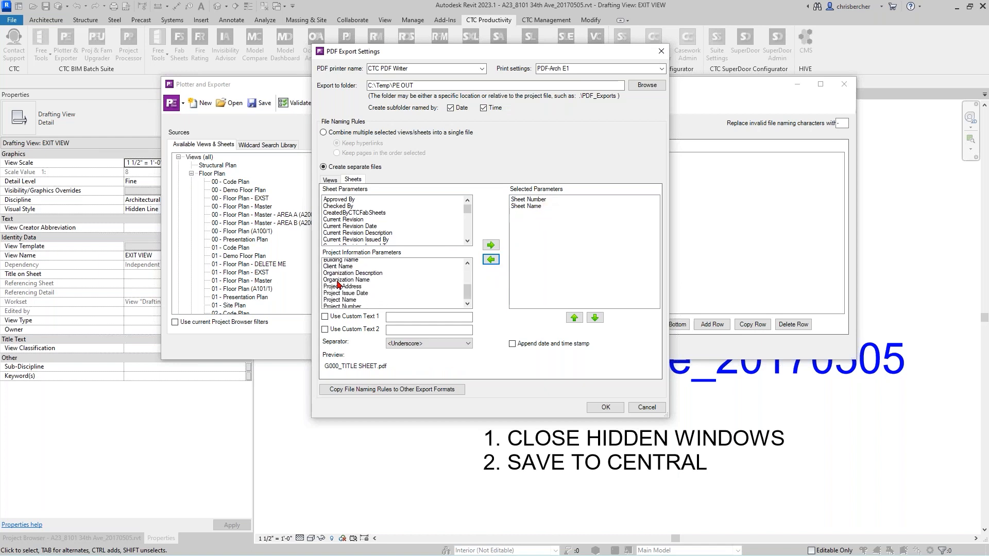
left_click(332, 319)
left_click(437, 316)
type("CTC")
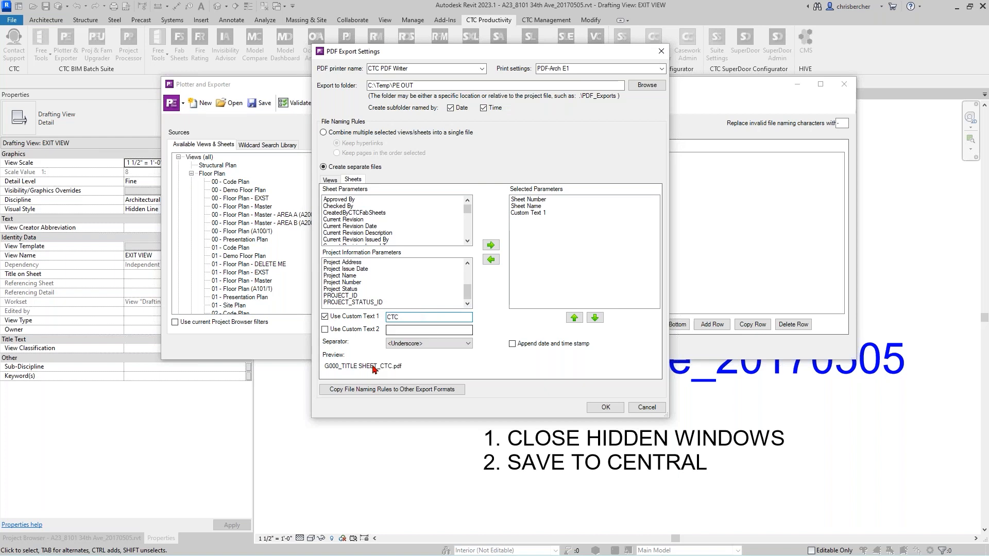
left_click(438, 344)
left_click(332, 368)
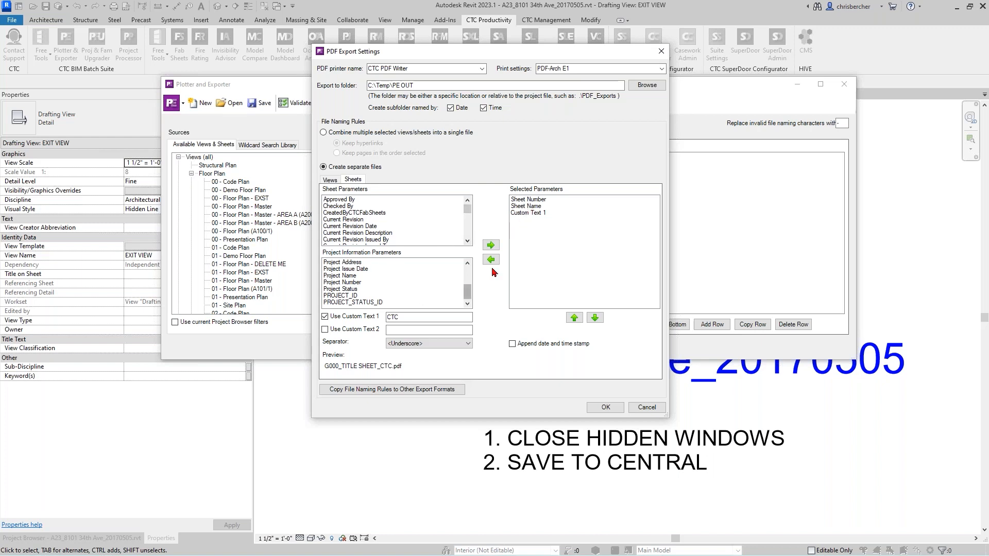
Review the sheet naming parameters and print settings, and accept the PDF export settings.
left_click(530, 201)
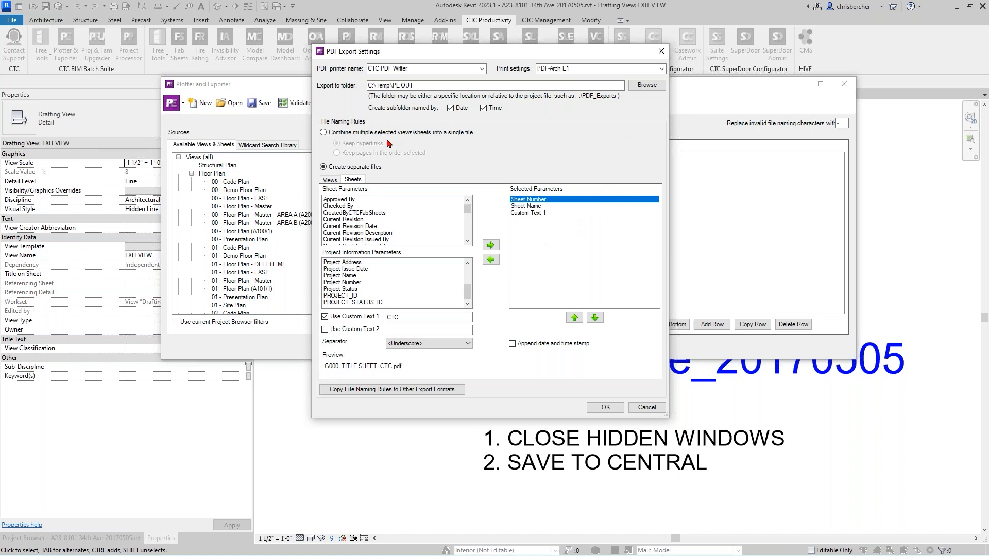
left_click(565, 69)
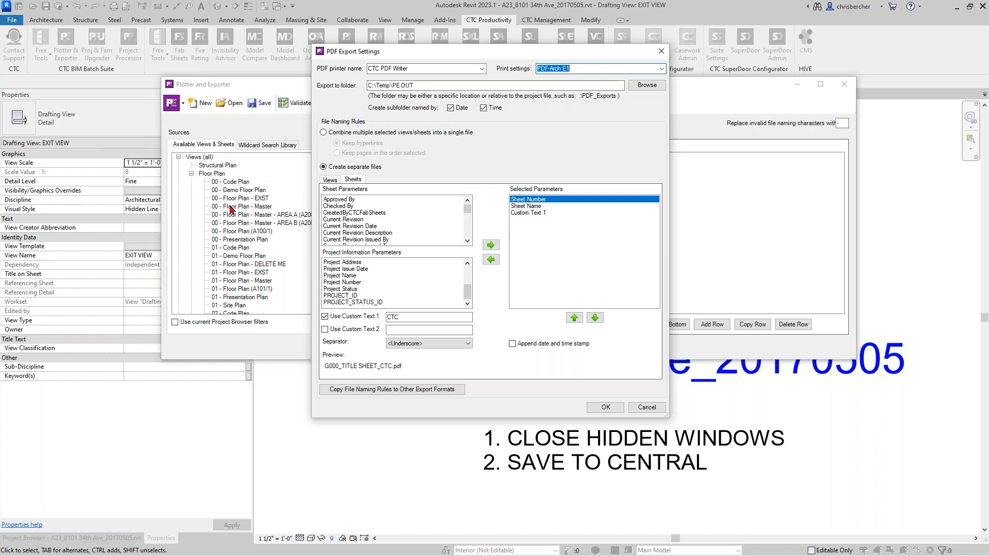
left_click_drag(542, 56, 460, 70)
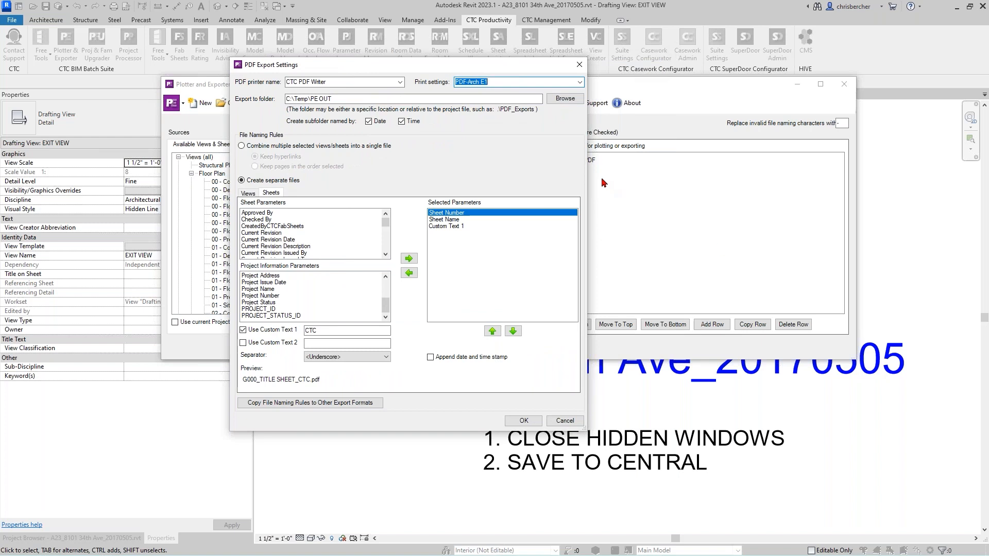
left_click_drag(494, 70, 533, 71)
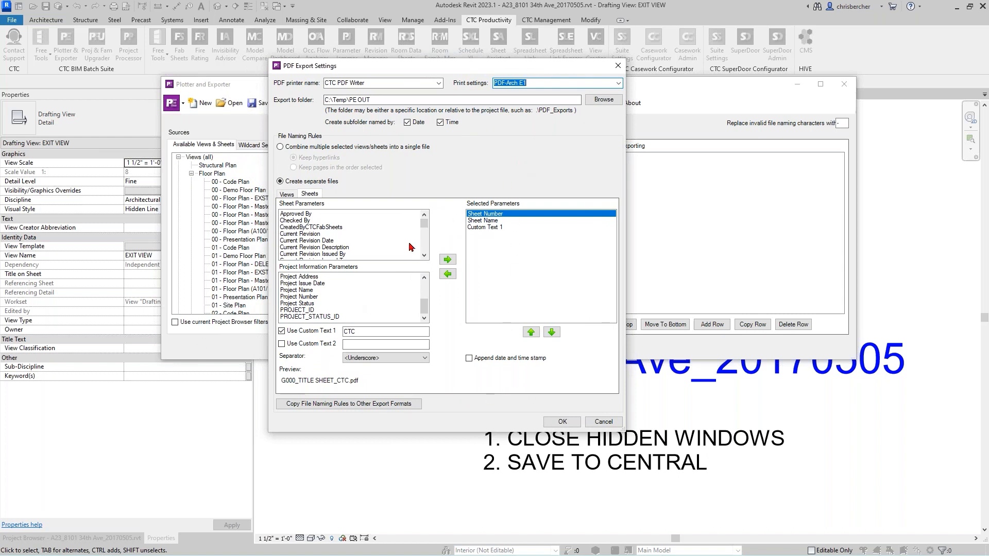
left_click(387, 387)
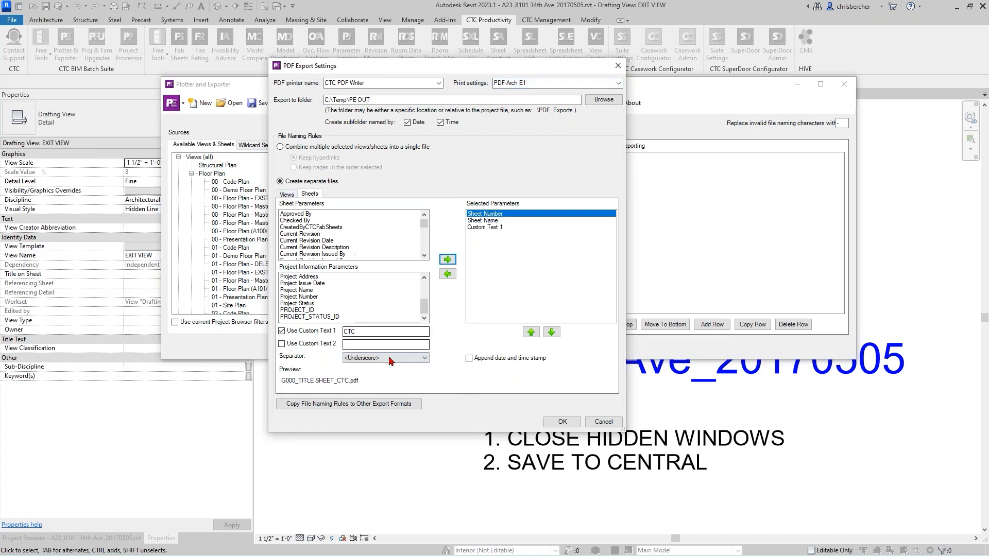
left_click(563, 423)
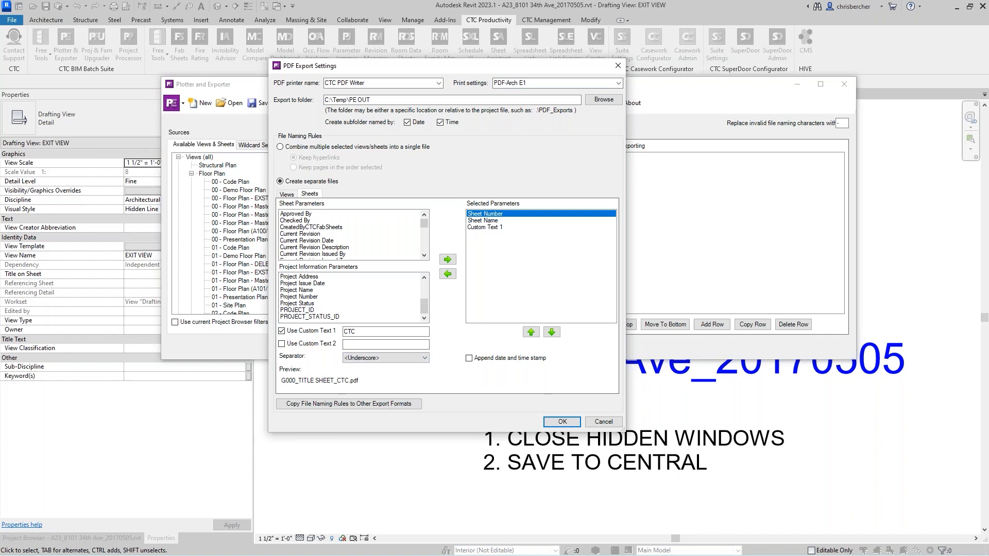
Accept the PDF export settings and add sheets A100 through A504 to the first PDF sheet set.
left_click(562, 422)
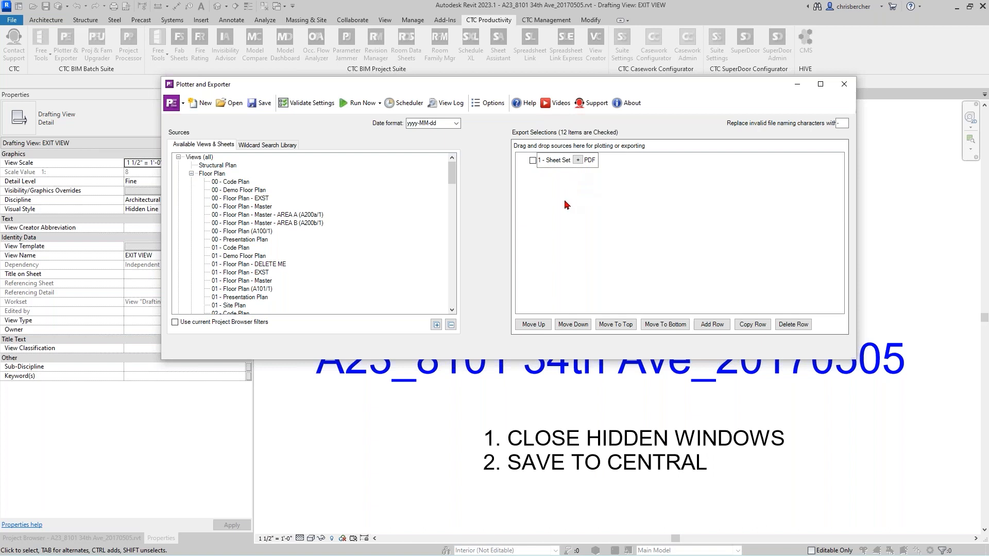
left_click(191, 174)
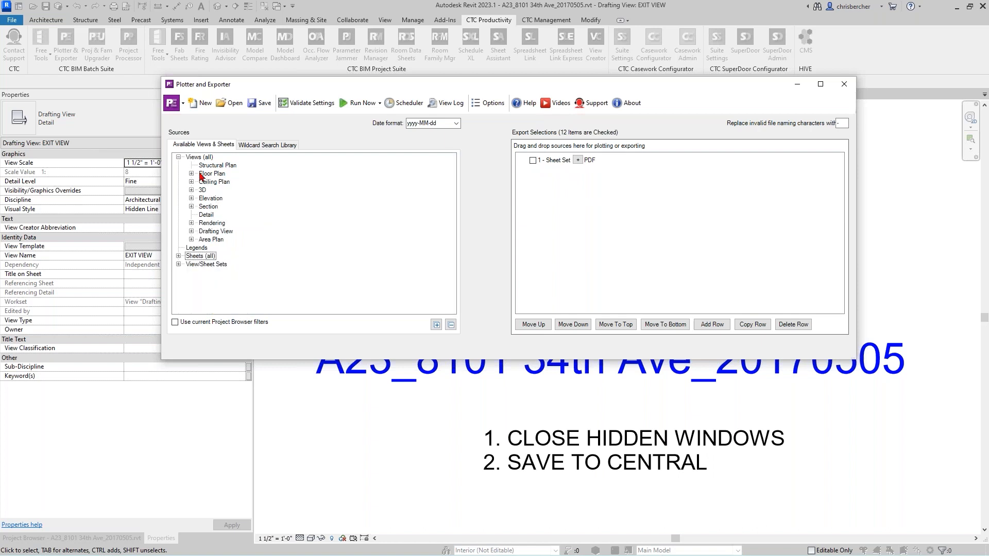
double_click(202, 257)
scroll(219, 267, "down", 2)
scroll(219, 266, "down", 1)
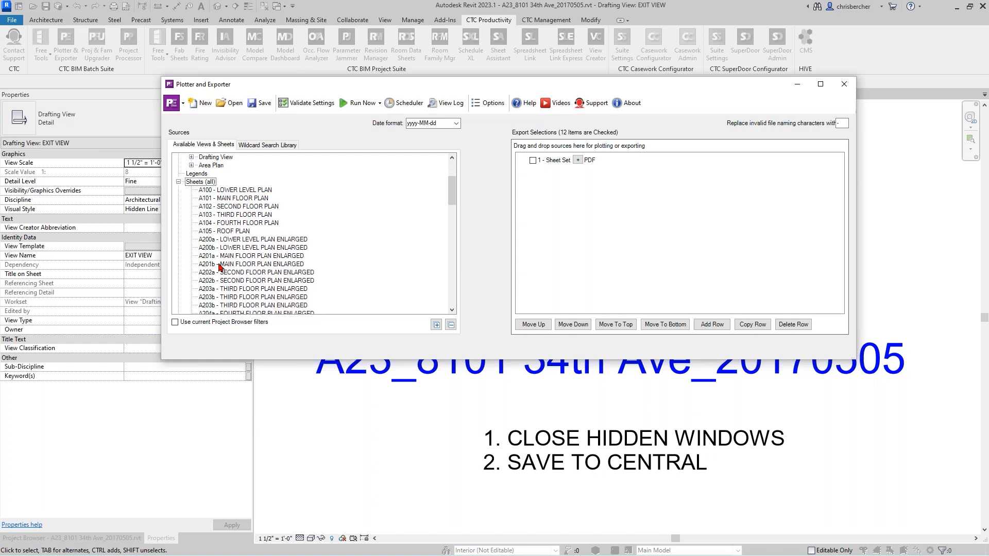
left_click(227, 183)
scroll(230, 188, "down", 7)
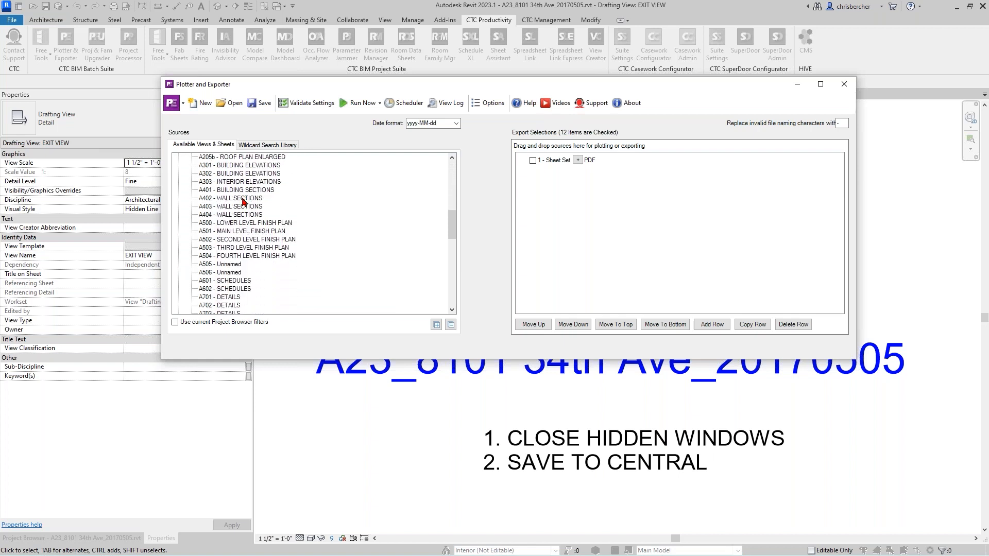
left_click(244, 256, "shift")
scroll(234, 222, "up", 4)
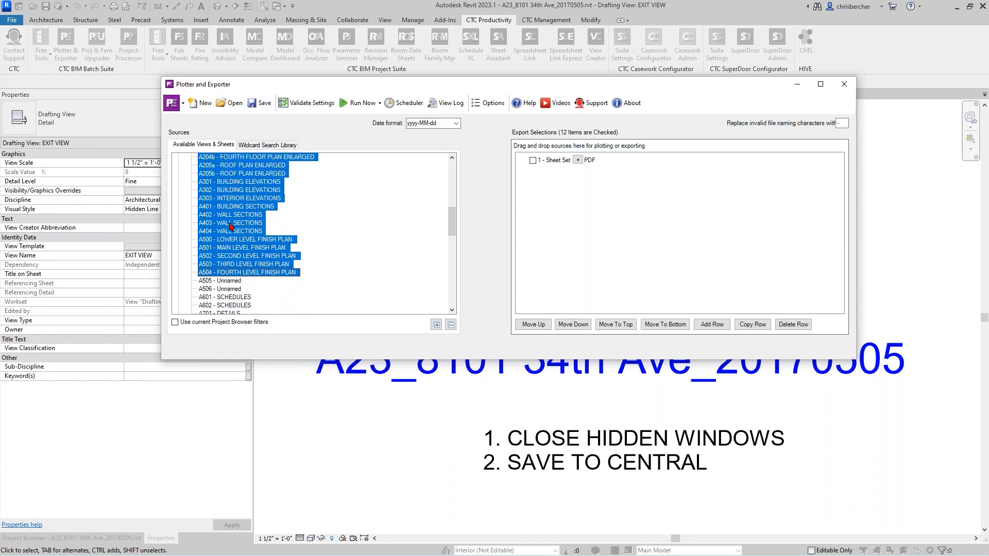
scroll(239, 211, "up", 1)
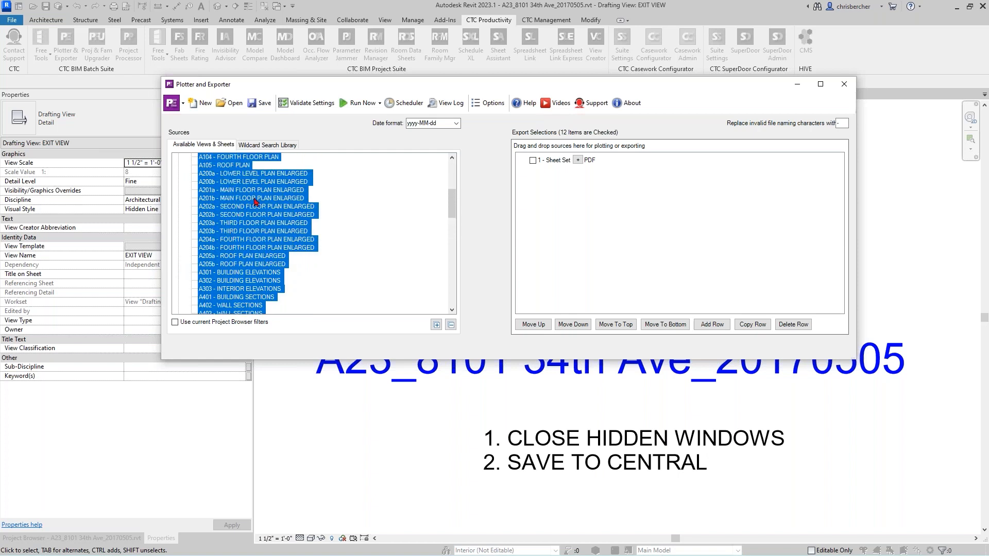
left_click_drag(255, 200, 564, 165)
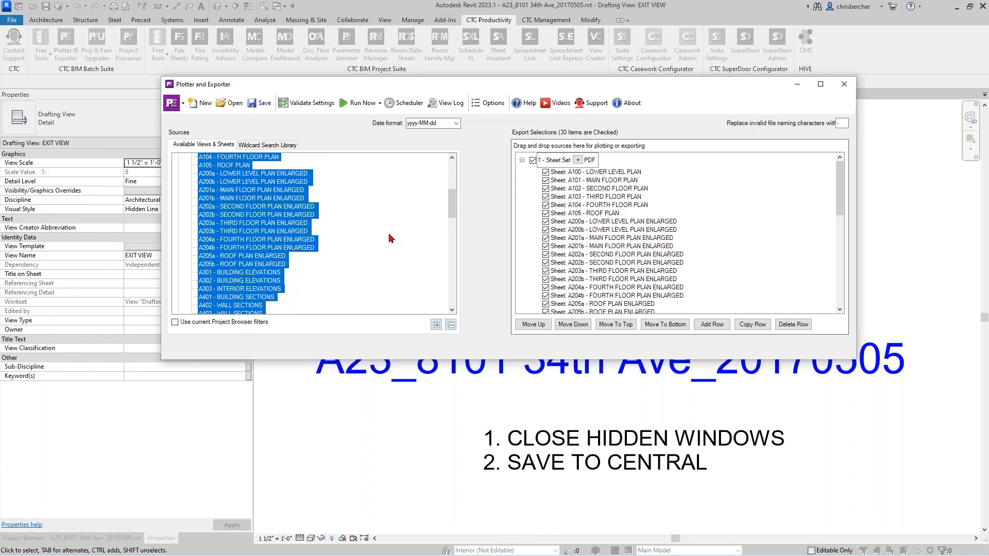
Add the schedule and detail sheets A601 through A703 to the first PDF sheet set.
scroll(618, 196, "down", 6)
scroll(649, 200, "down", 1)
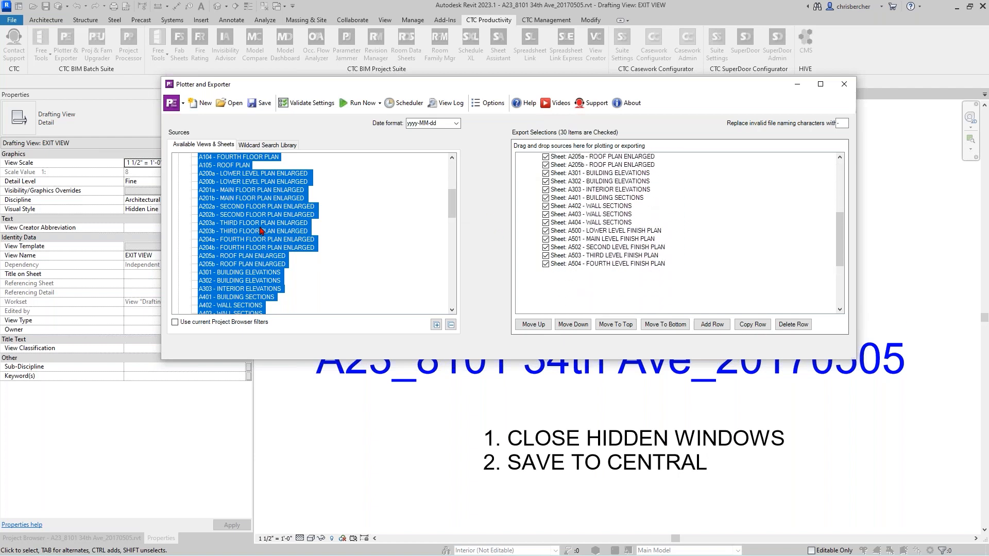
scroll(335, 224, "down", 6)
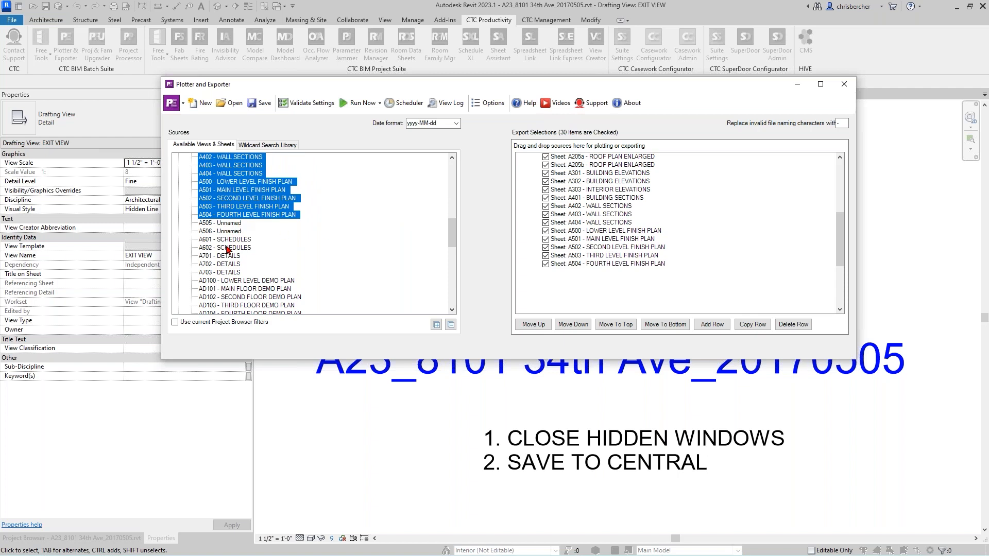
left_click(230, 239)
scroll(228, 259, "down", 1)
scroll(229, 261, "down", 3)
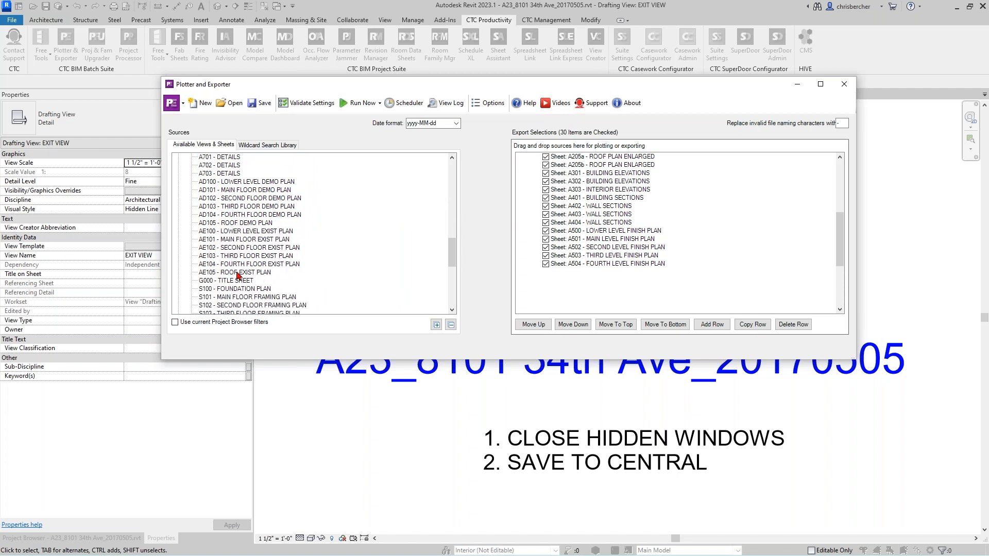
left_click(226, 174, "shift")
left_click_drag(223, 174, 567, 281)
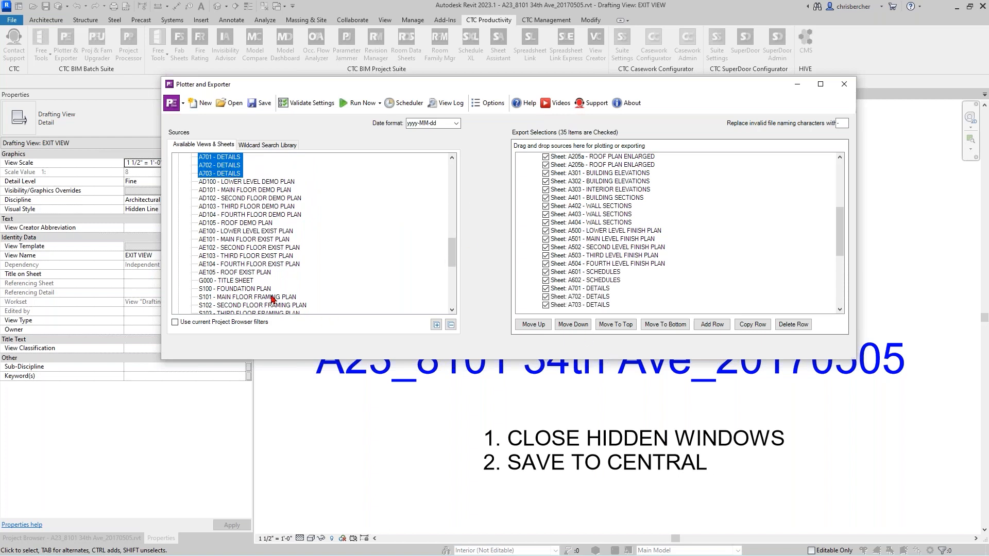
scroll(590, 234, "up", 5)
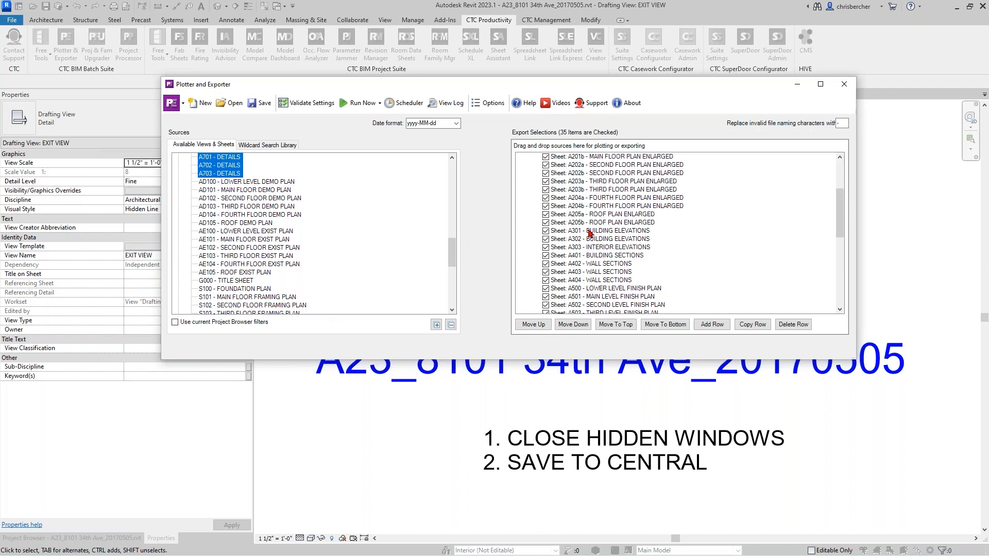
scroll(590, 234, "up", 2)
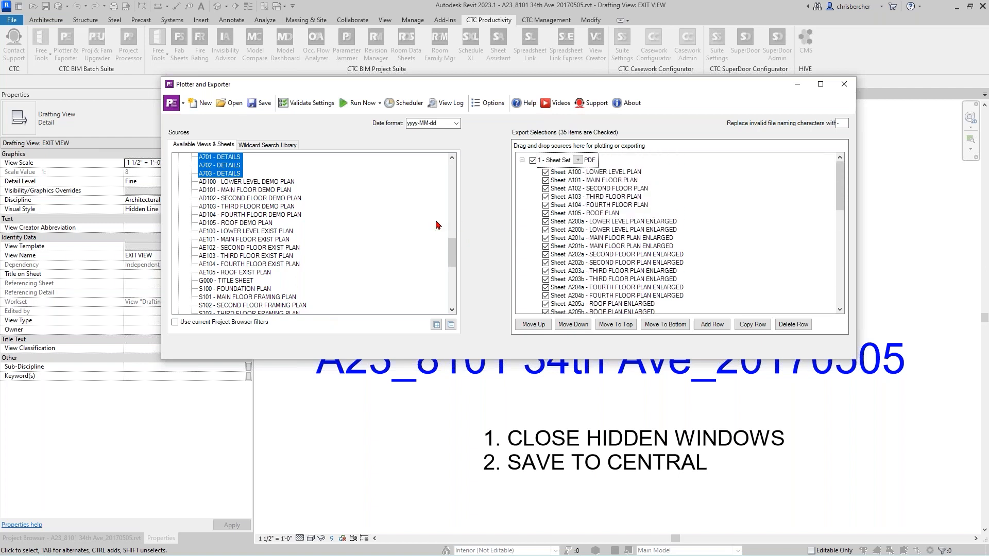
Add a second PDF export row and collapse the first sheet set in the export selections.
left_click(522, 160)
left_click(522, 161)
left_click(523, 160)
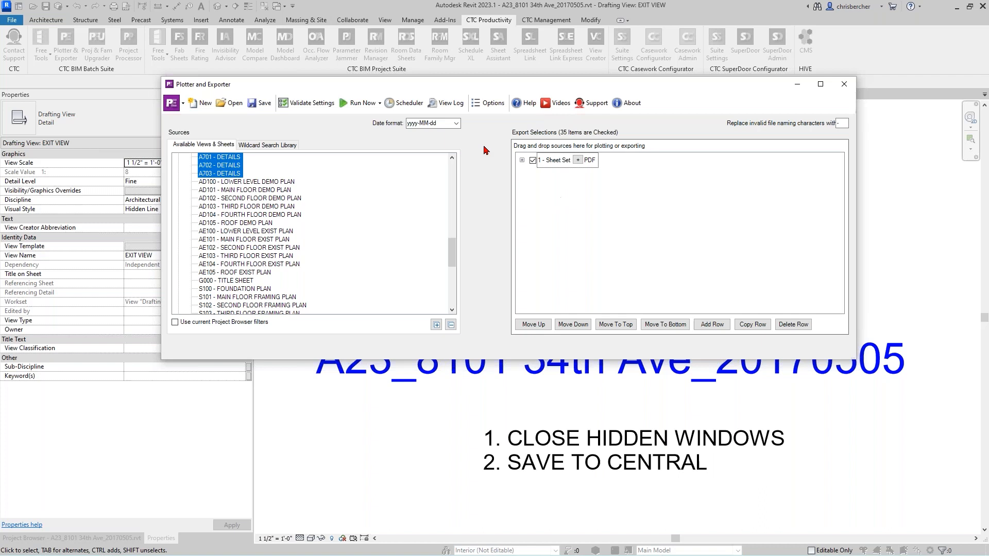
left_click(522, 160)
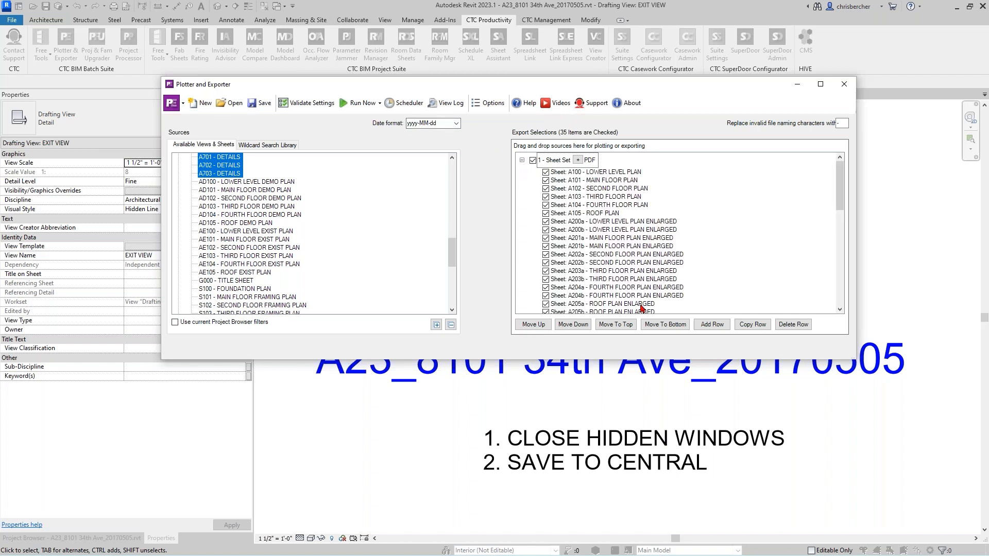
left_click(709, 325)
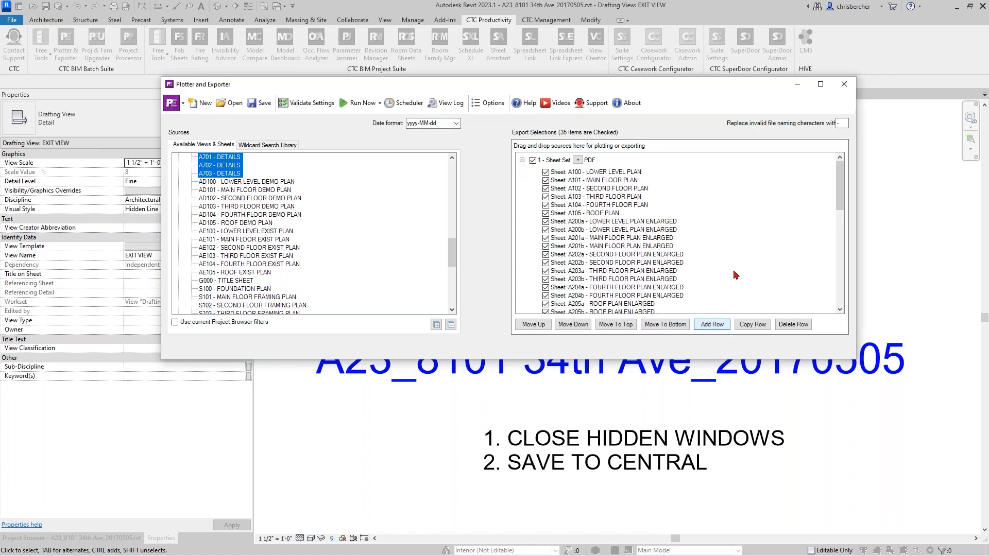
left_click(716, 329)
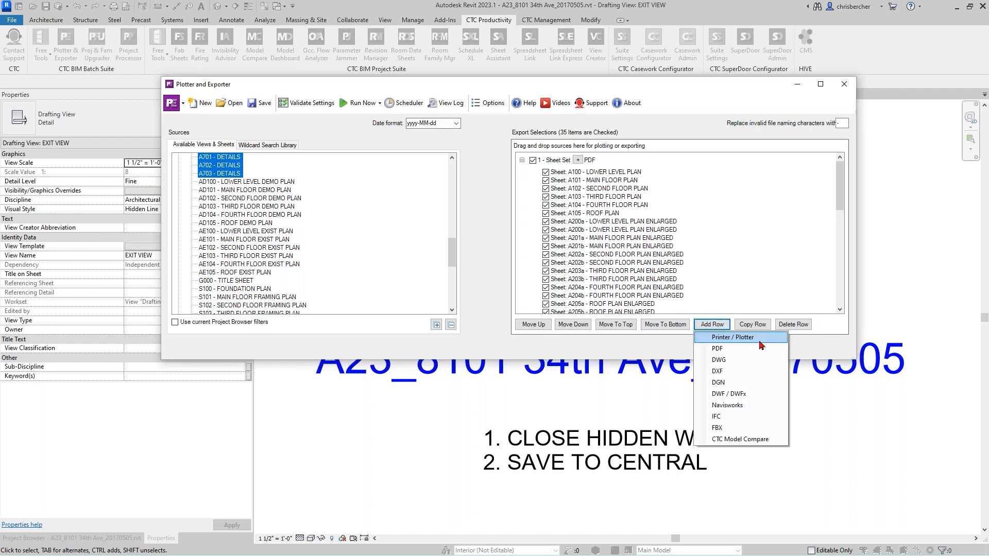
left_click(735, 354)
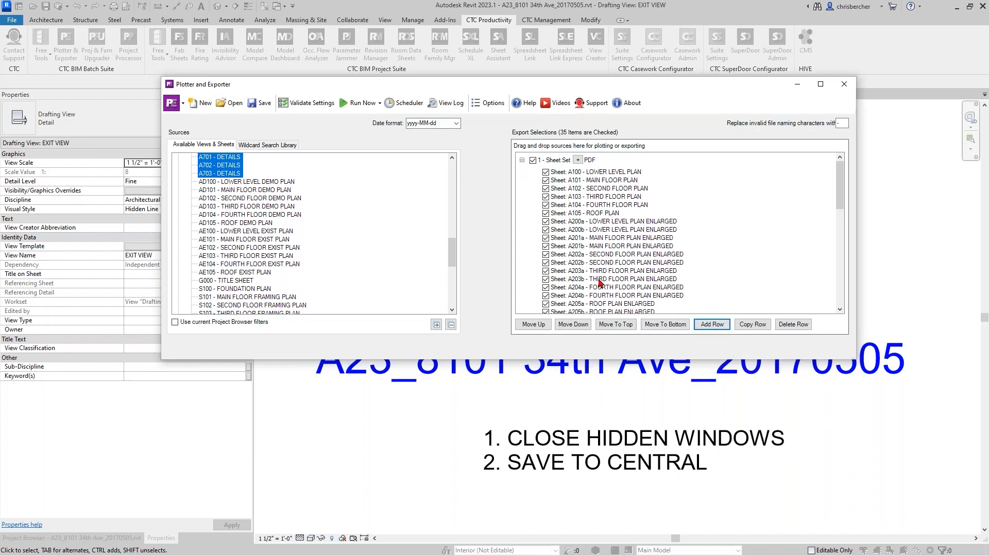
left_click(522, 160)
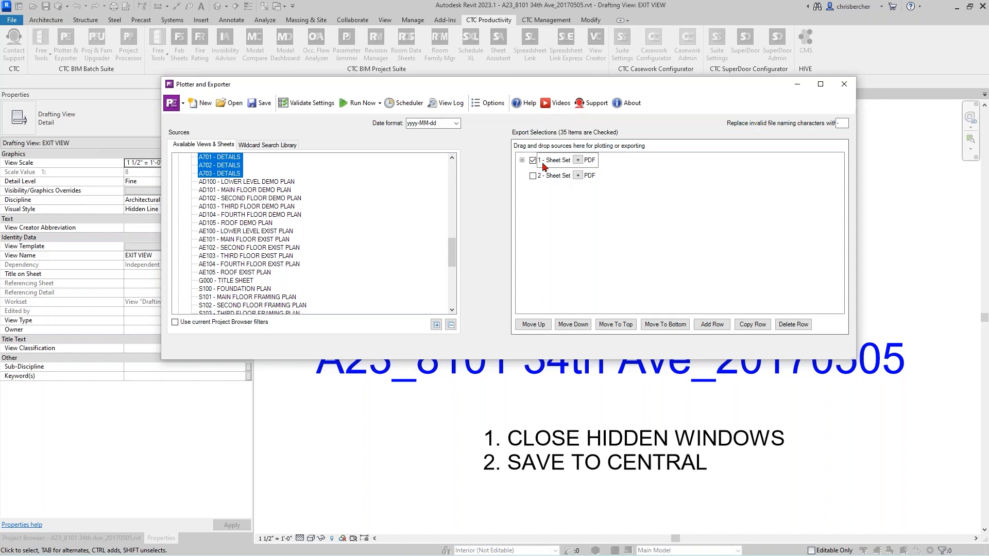
Enable the second PDF sheet set for export and remove its All Views wildcard.
left_click(522, 160)
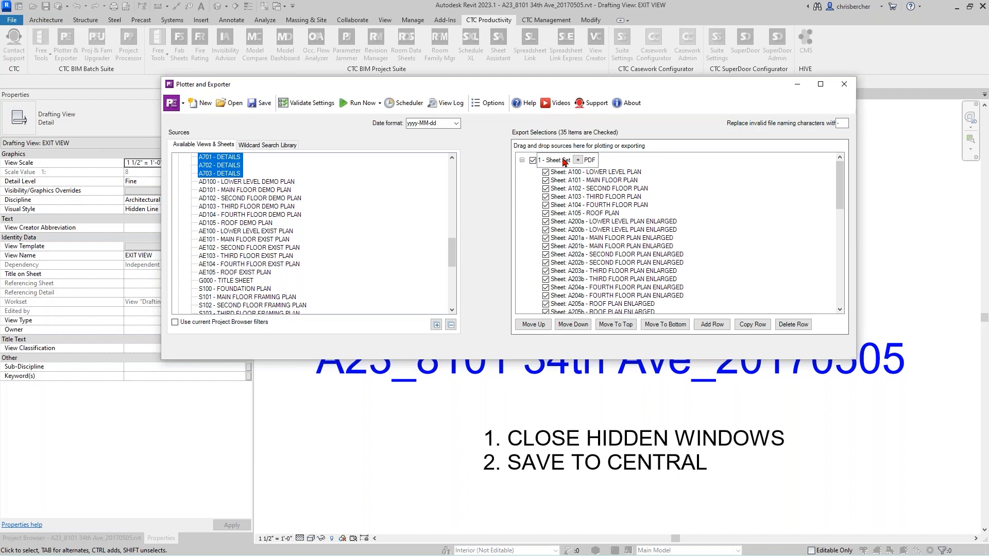
scroll(587, 175, "down", 6)
scroll(598, 246, "up", 6)
left_click(521, 160)
left_click(562, 176)
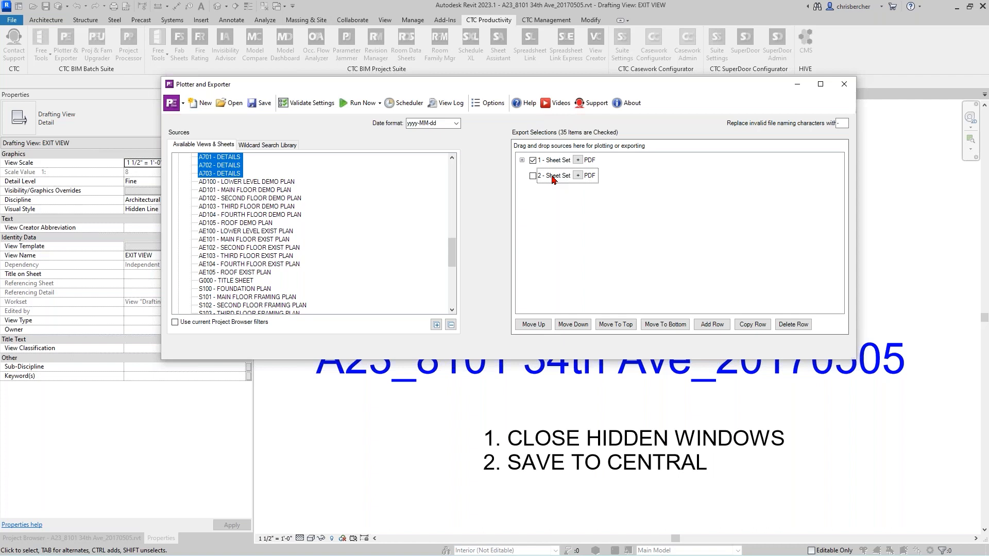
left_click(534, 176)
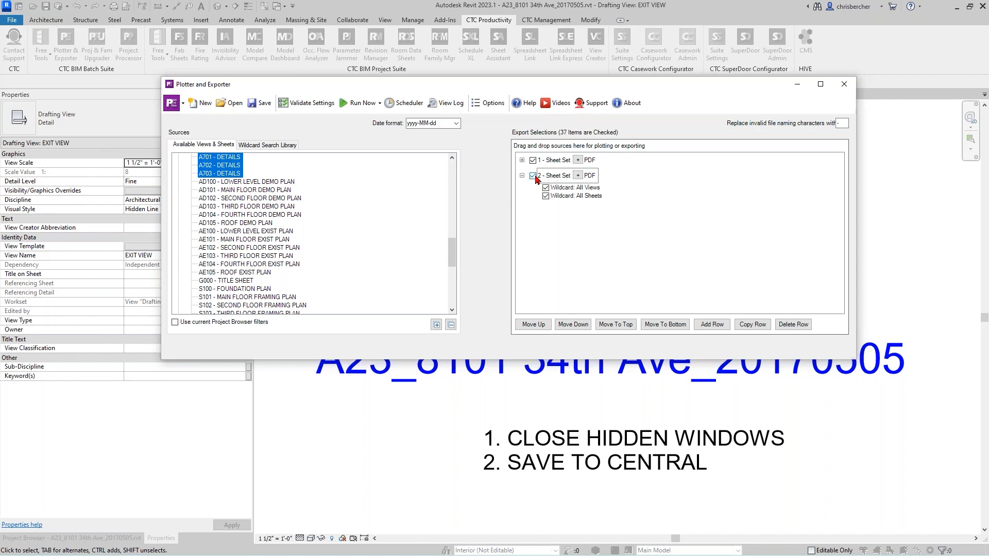
left_click(574, 192)
right_click(574, 188)
left_click(631, 197)
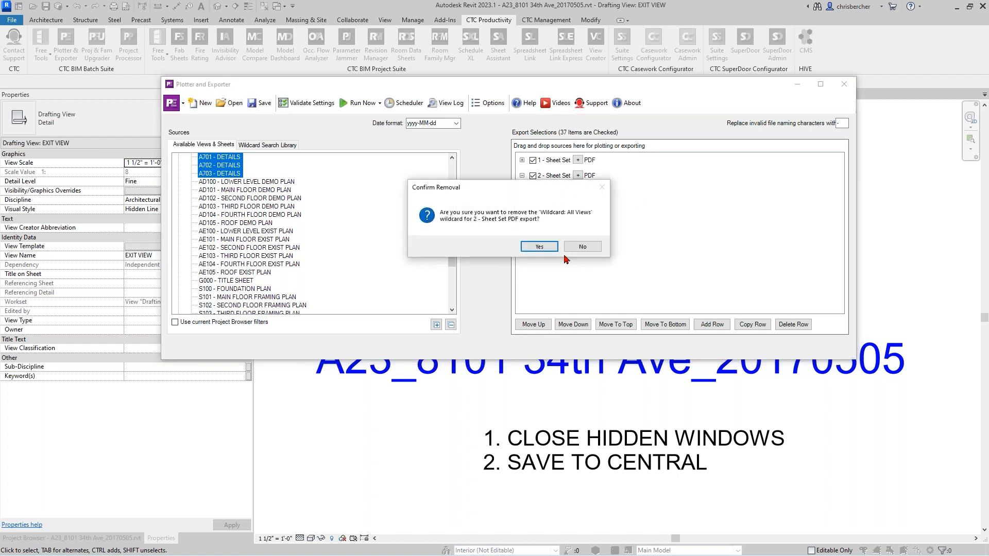
left_click(538, 247)
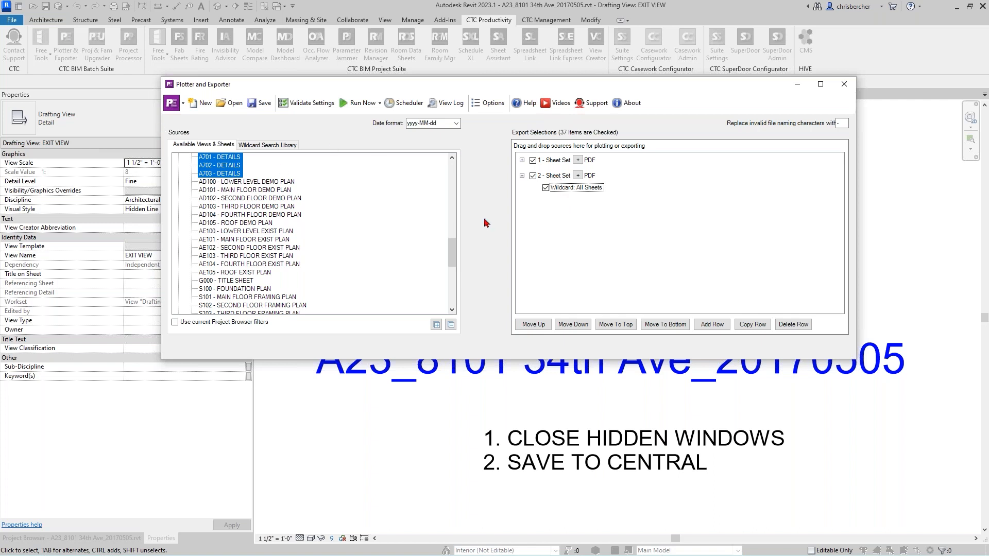
Examine the predefined view and sheet searches in the wildcard search library.
left_click(276, 147)
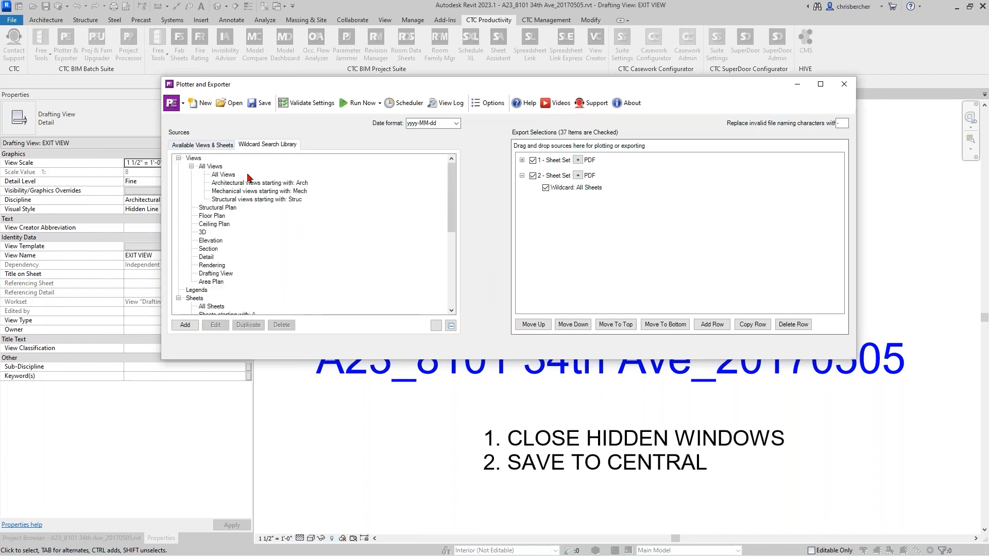
left_click(224, 175)
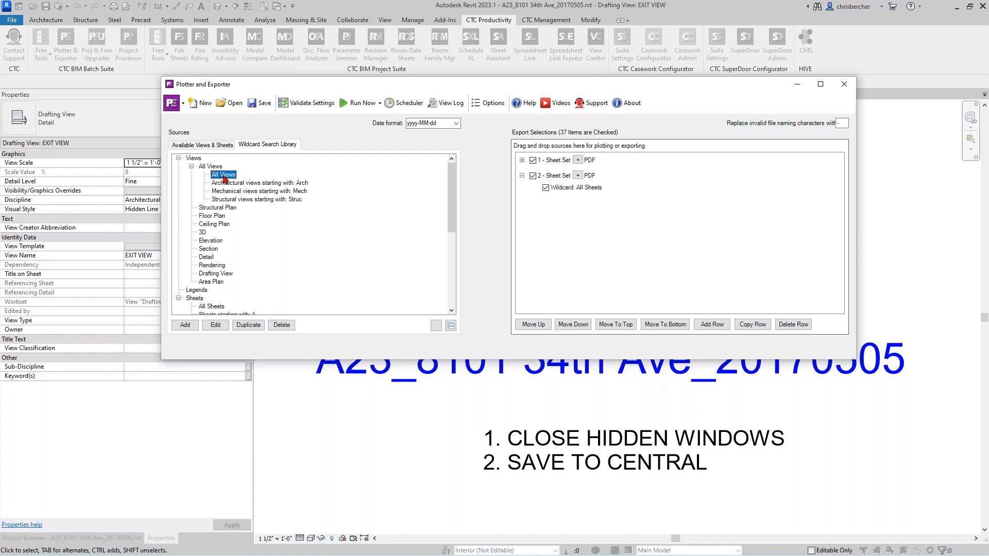
left_click(289, 184)
left_click(293, 191)
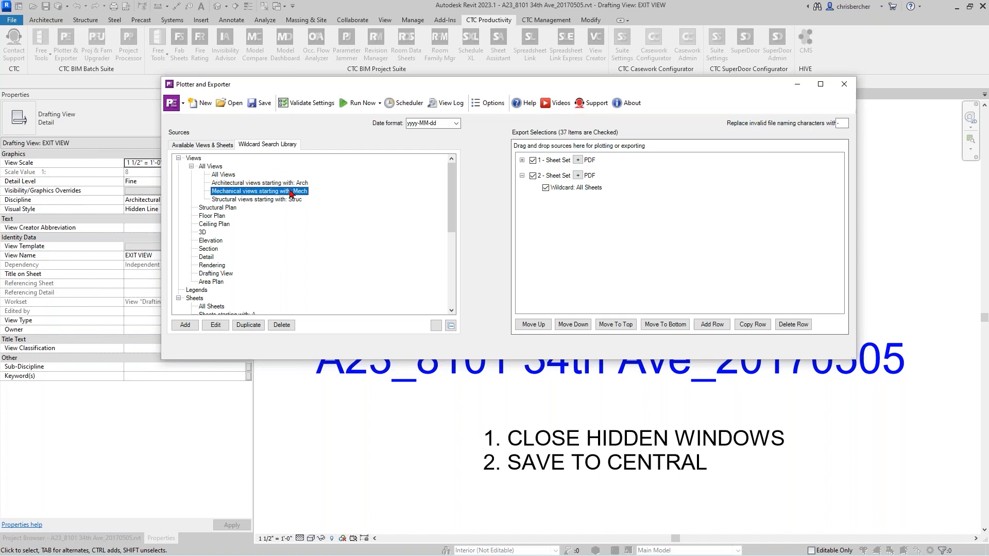
left_click(271, 201)
scroll(271, 201, "down", 3)
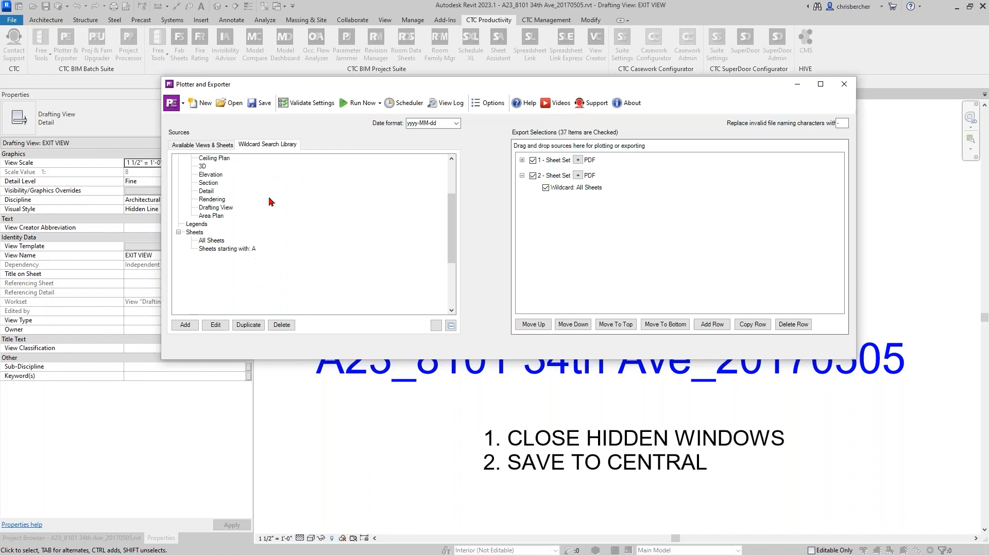
left_click(225, 250)
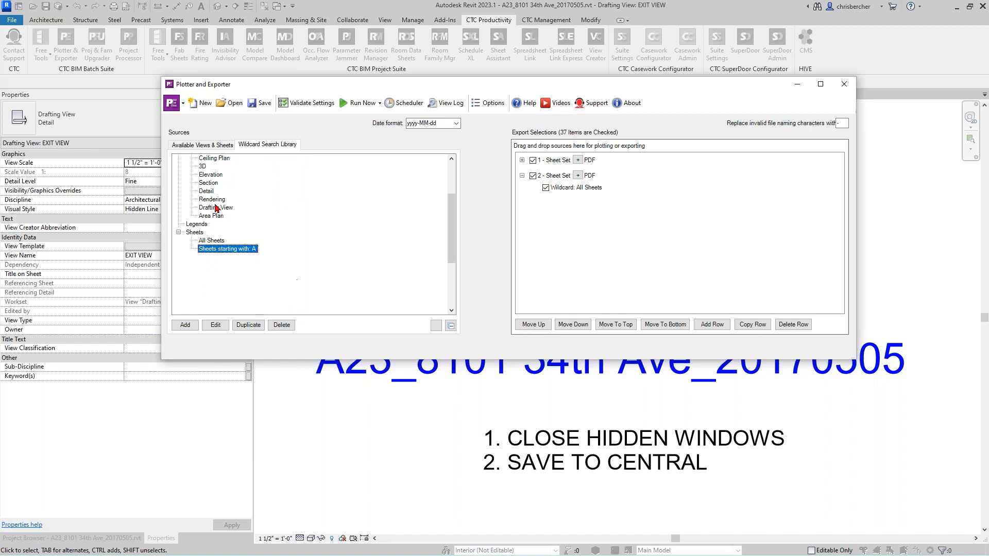
Create a sheet wildcard search for A1* with the description All Sheet Starting with A1.
left_click(186, 325)
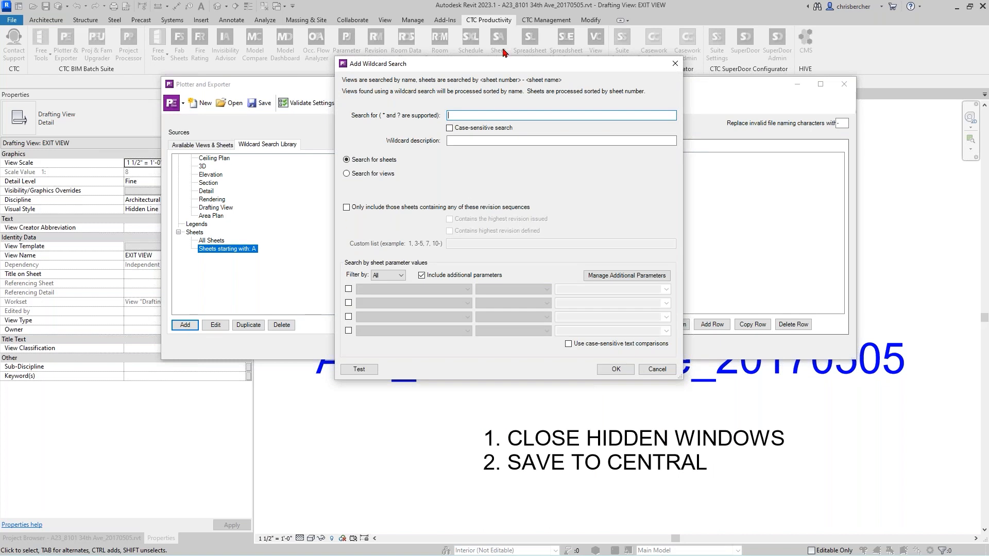
type("A1*")
left_click(465, 141)
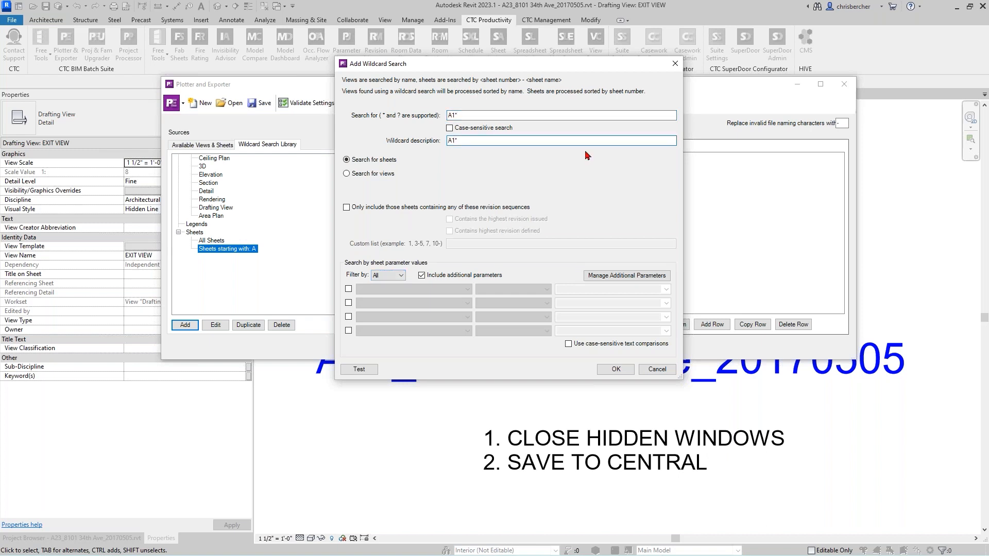
type("All Sheet STart")
key("BackSpace")
key("BackSpace")
key("BackSpace")
key("BackSpace")
type("tating with")
key("BackSpace")
key("BackSpace")
key("BackSpace")
key("BackSpace")
key("BackSpace")
key("BackSpace")
key("BackSpace")
key("BackSpace")
key("BackSpace")
key("BackSpace")
type("rting with")
left_click(583, 141)
left_click(615, 370)
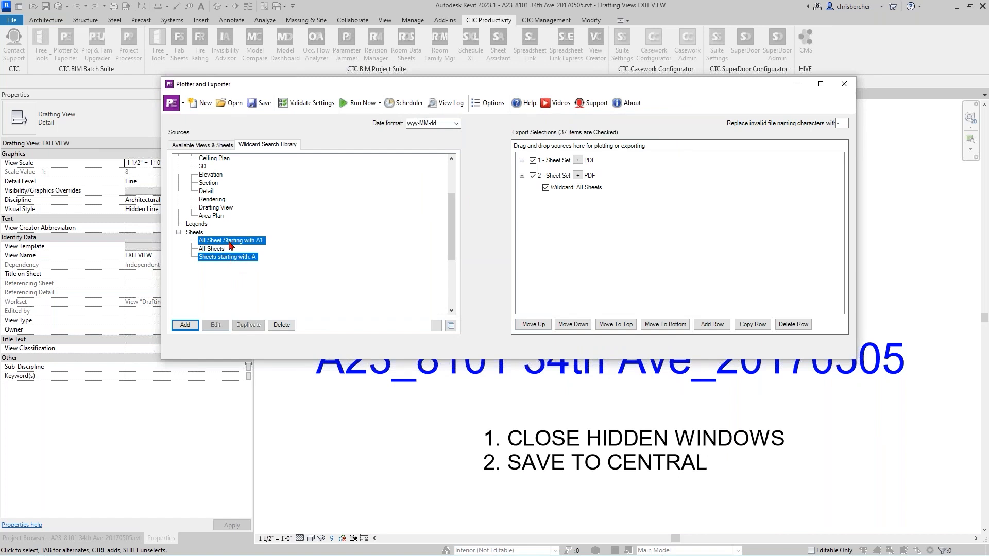
Add the All Sheet Starting with A1 wildcard to the second PDF sheet set and remove its All Sheets wildcard.
left_click(230, 242)
left_click_drag(246, 242, 578, 195)
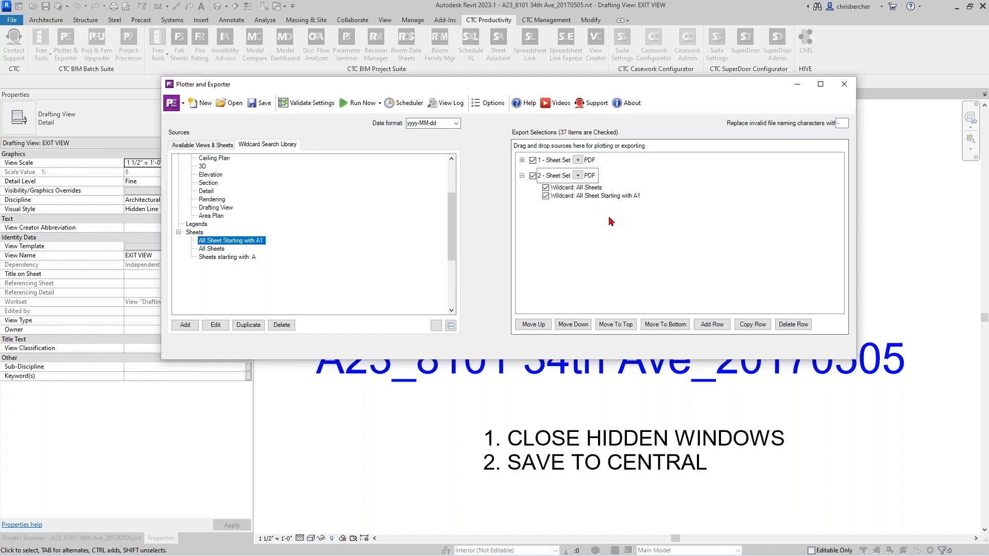
right_click(590, 187)
left_click(576, 187)
right_click(576, 188)
left_click(605, 193)
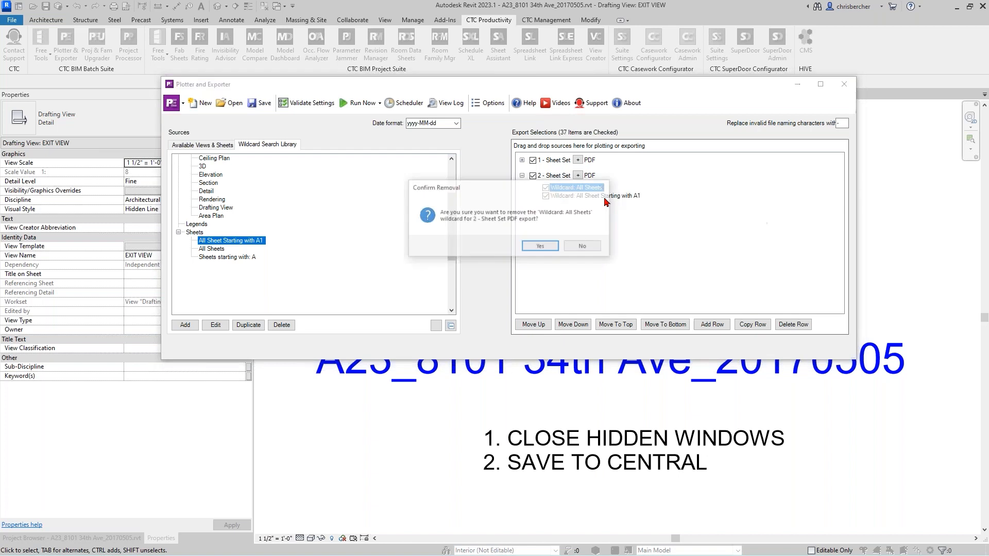
left_click(541, 245)
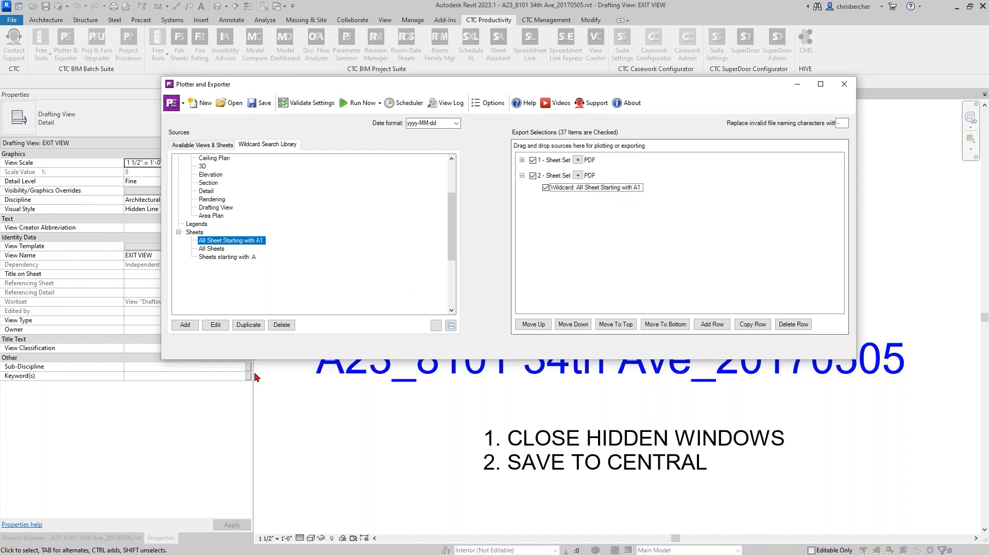
Set the second PDF sheet set's printer to CTC PDF Writer and its print settings to PDF-11x17.
left_click(578, 175)
left_click(501, 55)
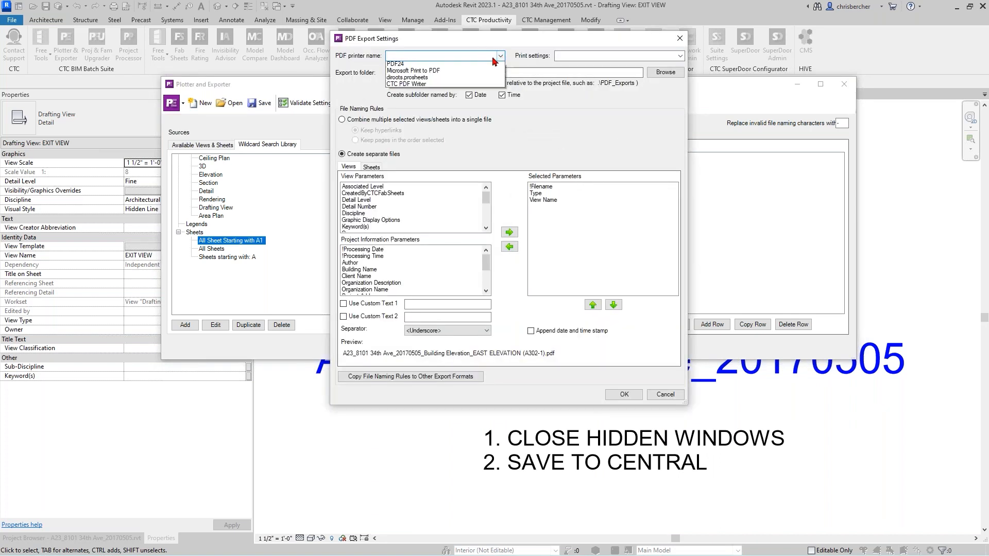
left_click(412, 94)
left_click(680, 56)
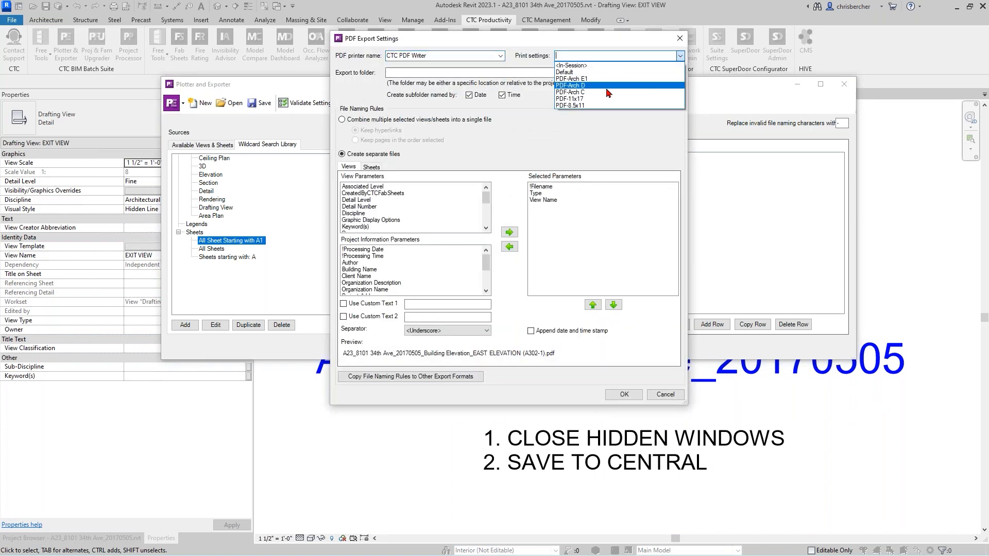
left_click(586, 99)
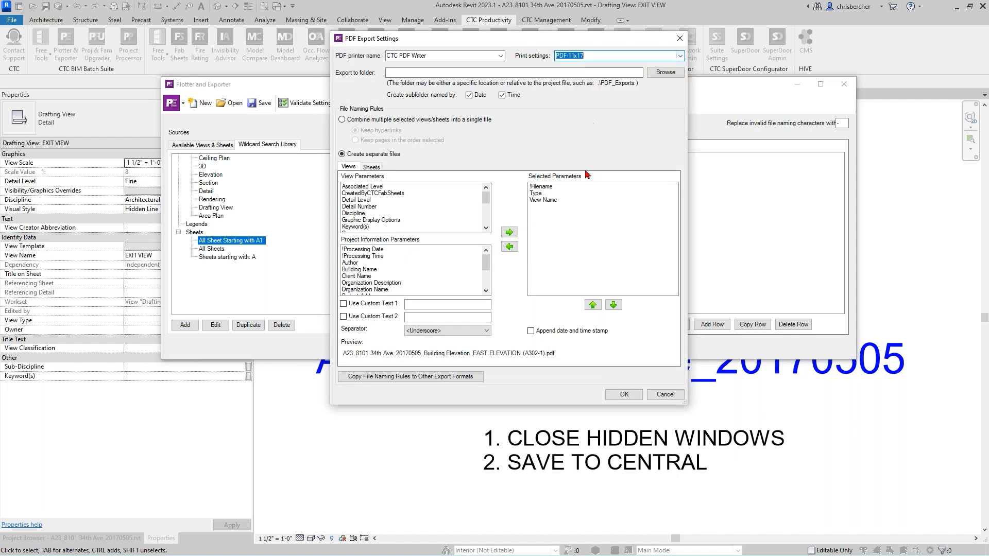
Remove !Filename from the second set's sheet naming rule and append the custom texts CTC and Half Size.
left_click(372, 167)
left_click(550, 187)
left_click(509, 247)
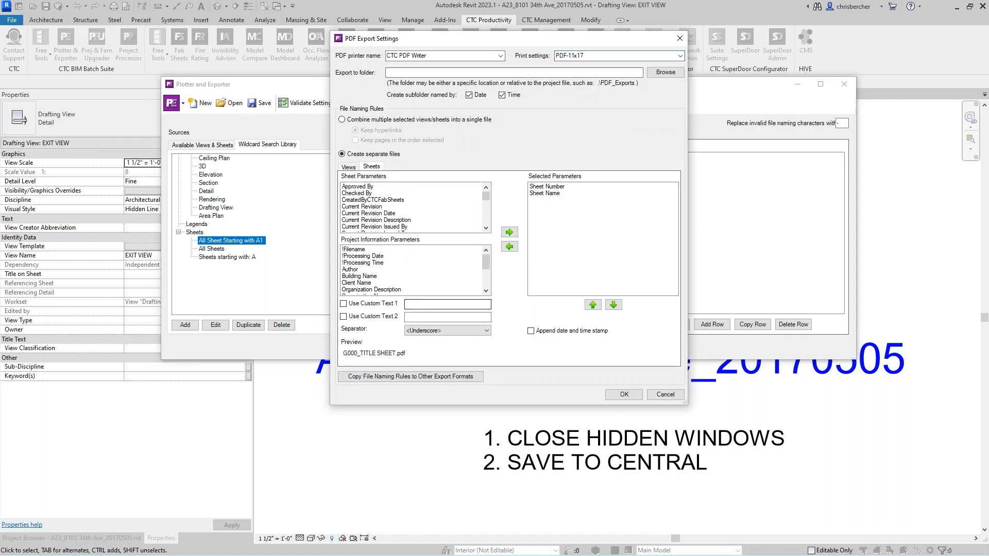
left_click(388, 305)
left_click(448, 305)
type("CTC")
left_click(368, 318)
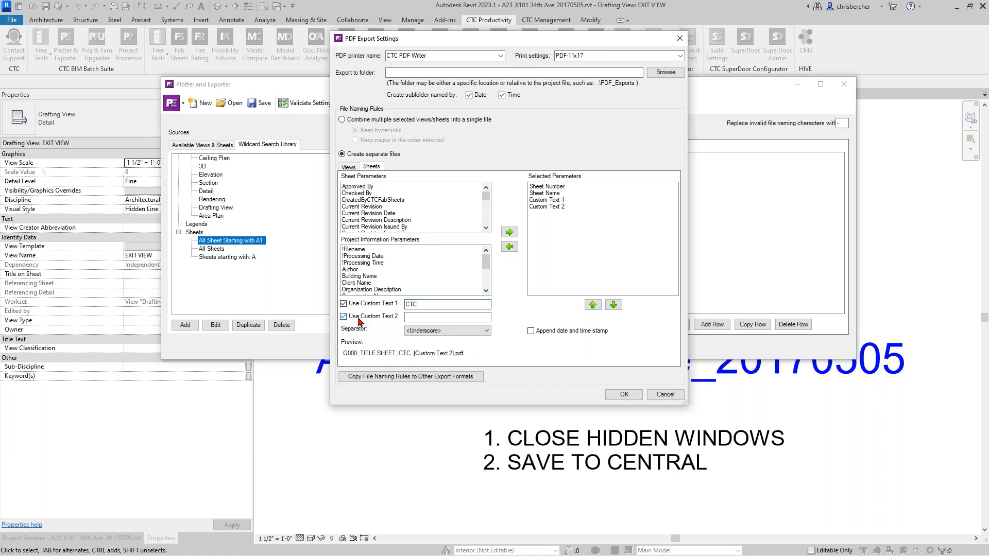
left_click(443, 316)
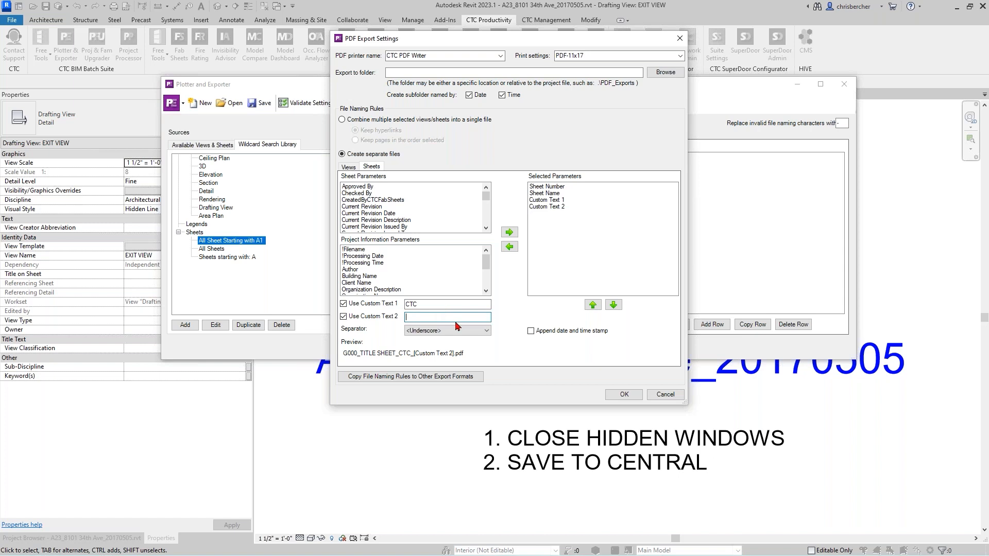
type("Half Size")
Set the second PDF sheet set's export folder to C:\Temp\PE OUT and save its export settings.
left_click(630, 397)
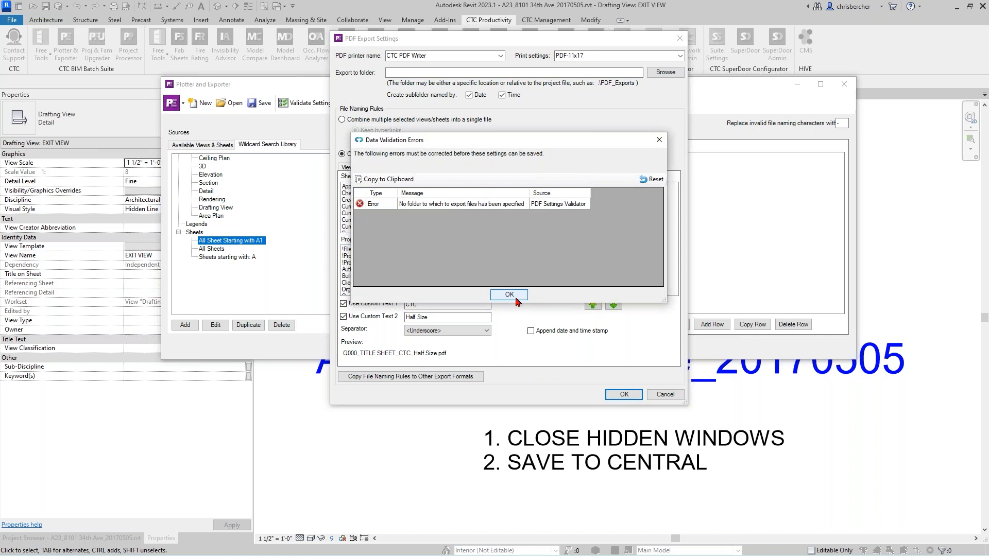
left_click(510, 295)
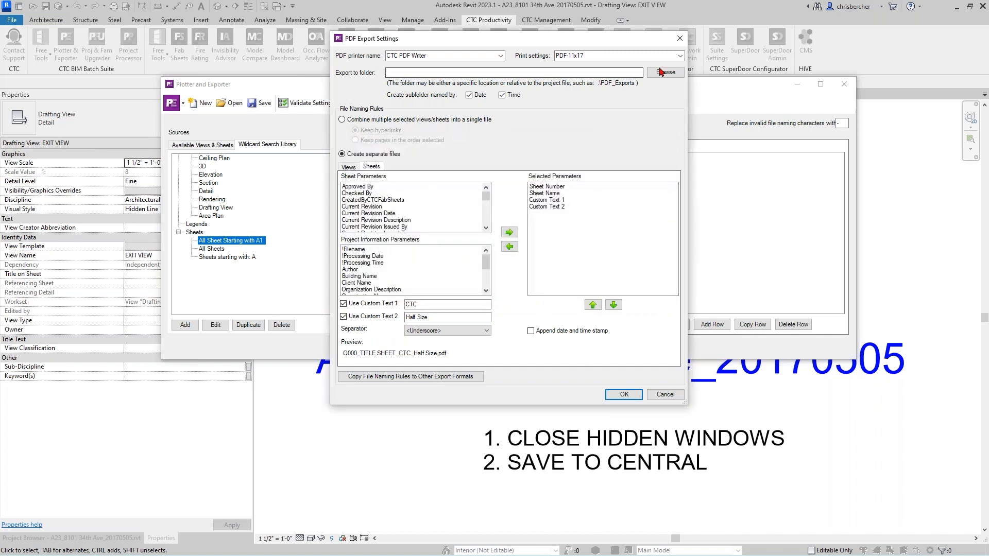
left_click(666, 72)
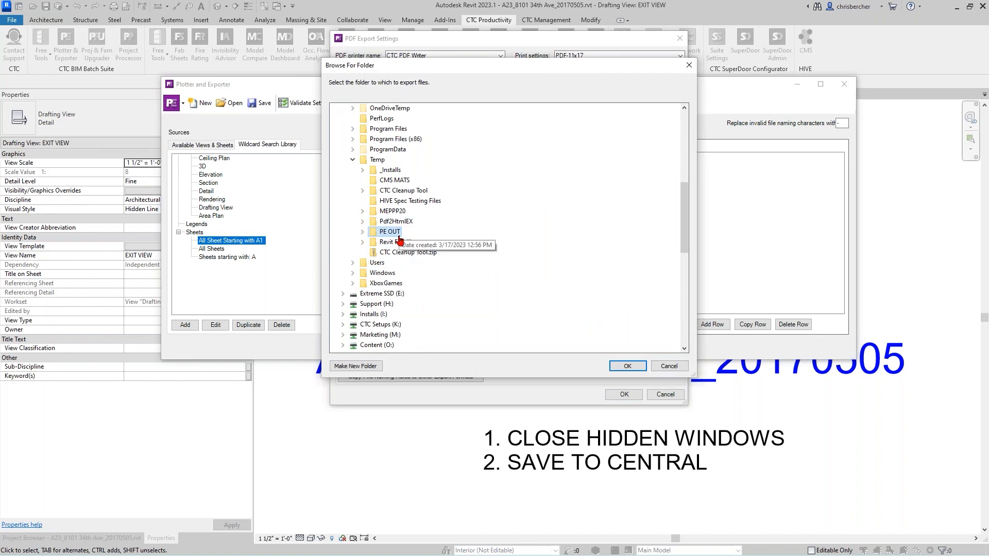
double_click(391, 232)
left_click(628, 365)
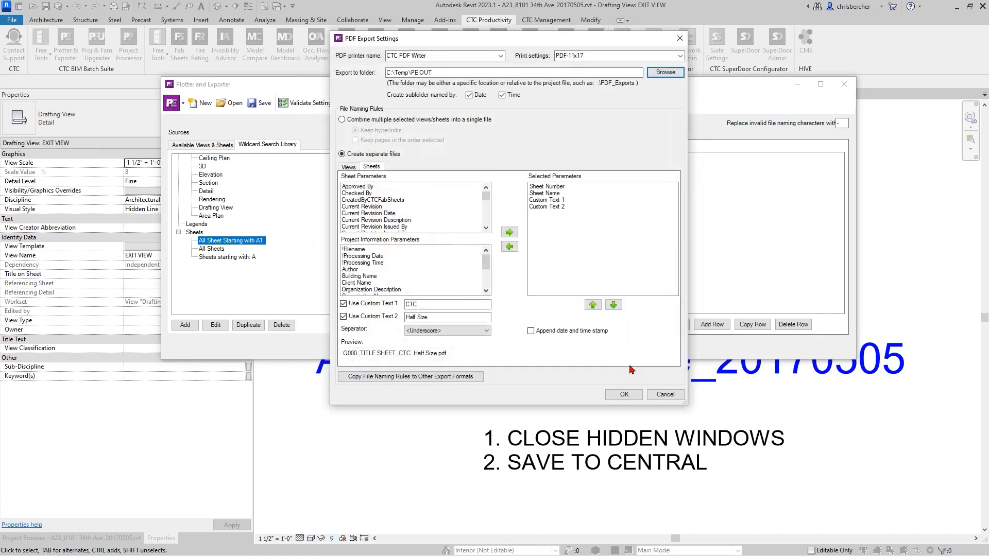
left_click(622, 395)
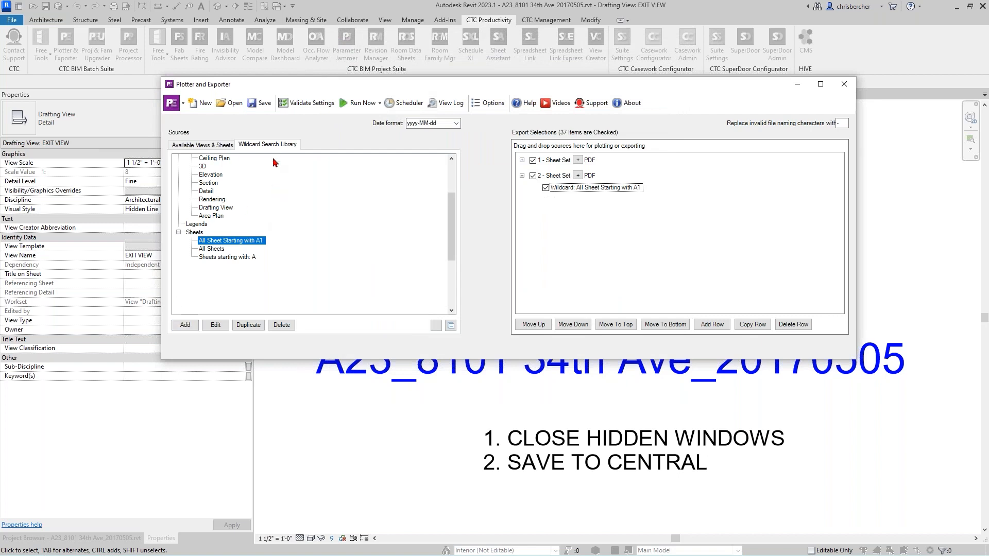
Start a new sheet wildcard search that filters for Sheet Issue Date equal to 08/22/23.
left_click(185, 326)
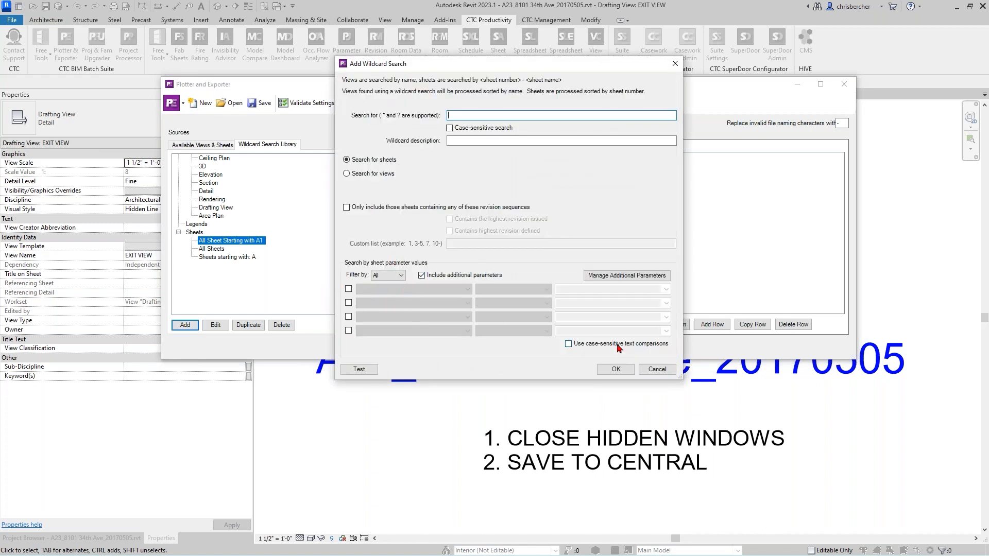
left_click(349, 290)
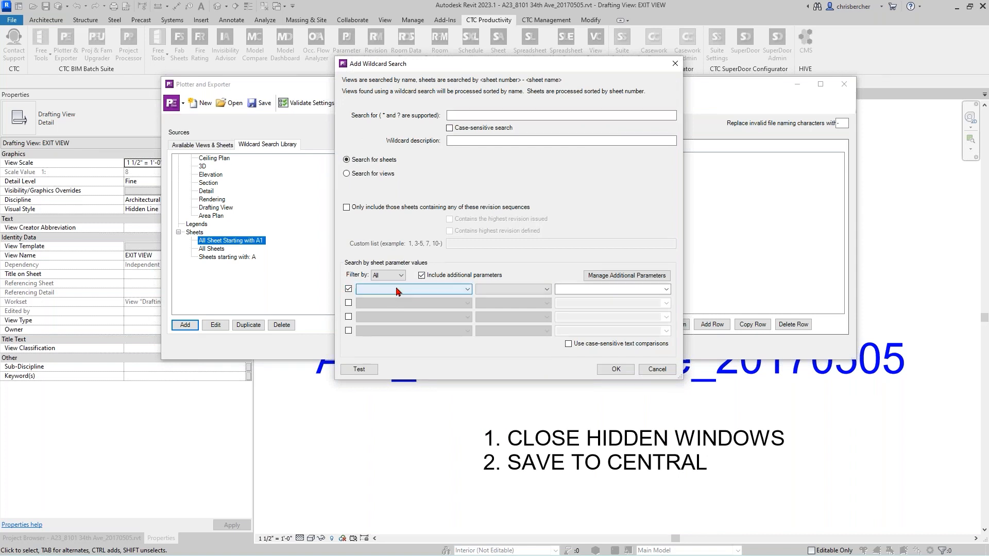
left_click(412, 289)
scroll(432, 397, "down", 1)
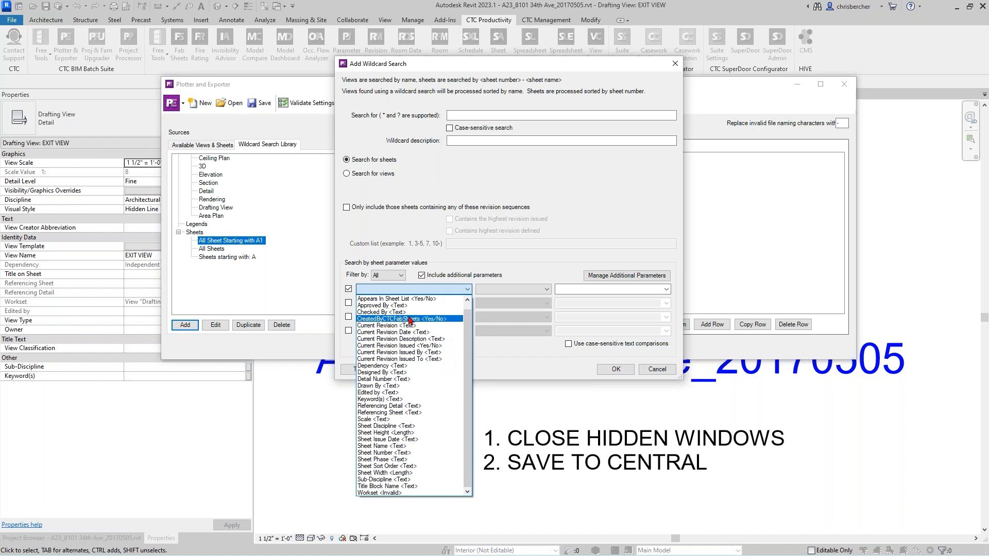
left_click(554, 192)
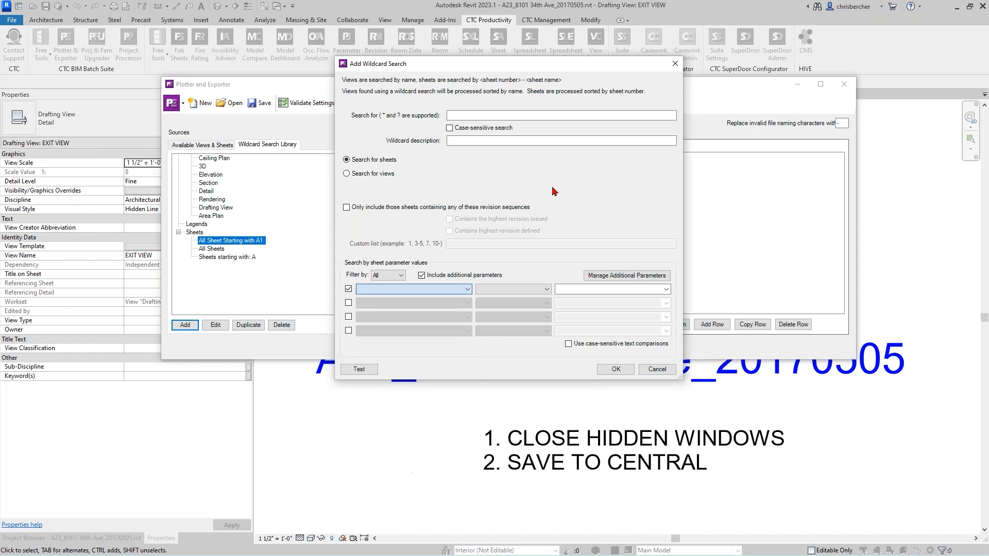
left_click(404, 292)
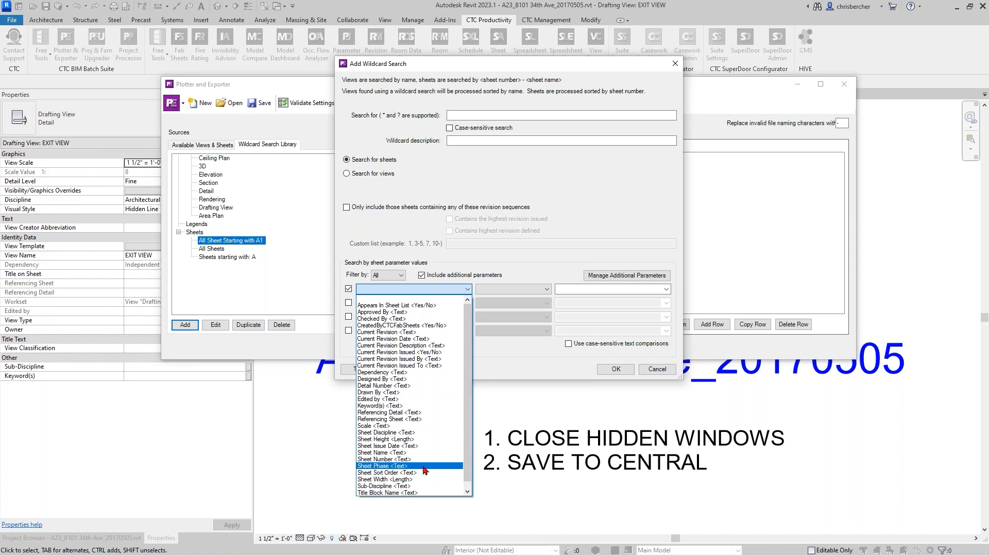
left_click(415, 446)
left_click(513, 291)
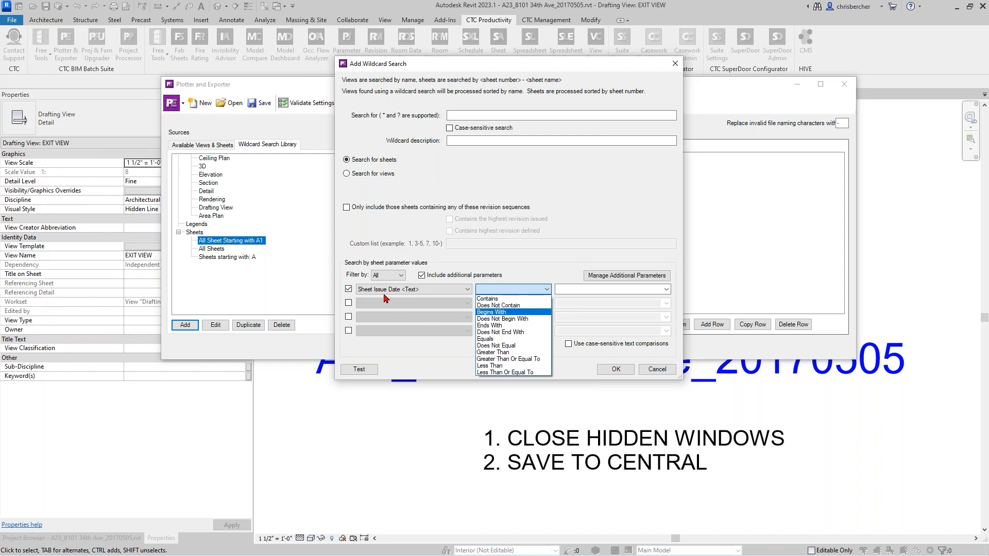
left_click(536, 299)
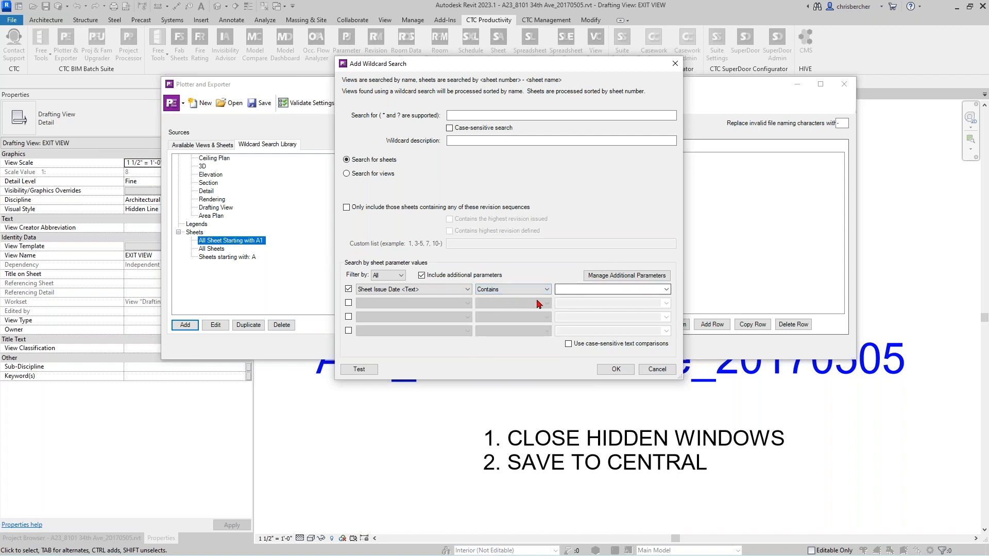
left_click(515, 290)
left_click(510, 342)
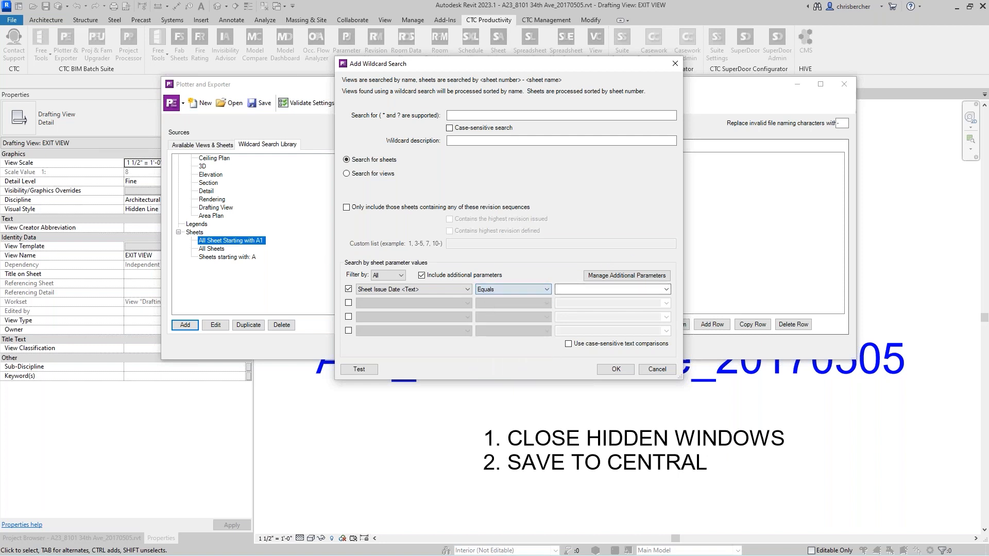
left_click(669, 289)
left_click(587, 325)
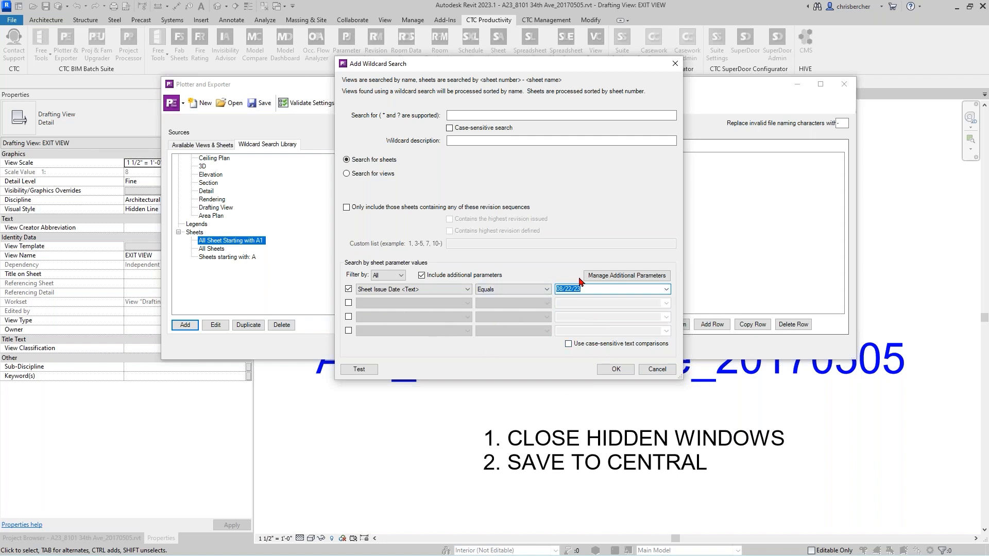
Enter All Sheets as the new wildcard search's search text and description, and save the search.
left_click(616, 370)
left_click(471, 116)
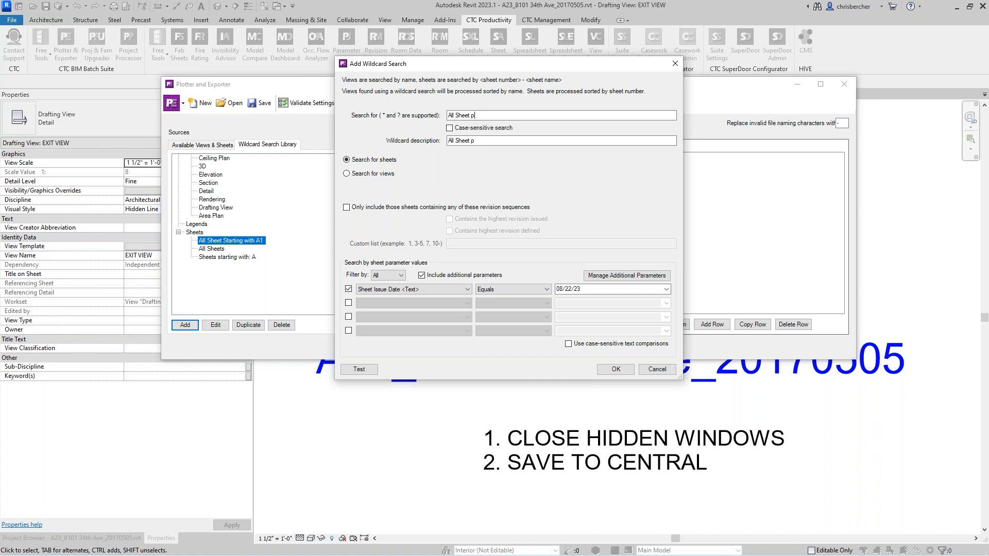
key("BackSpace")
key("BackSpace")
key("BackSpace")
key("BackSpace")
key("BackSpace")
key("BackSpace")
key("BackSpace")
key("BackSpace")
key("BackSpace")
left_click(504, 115)
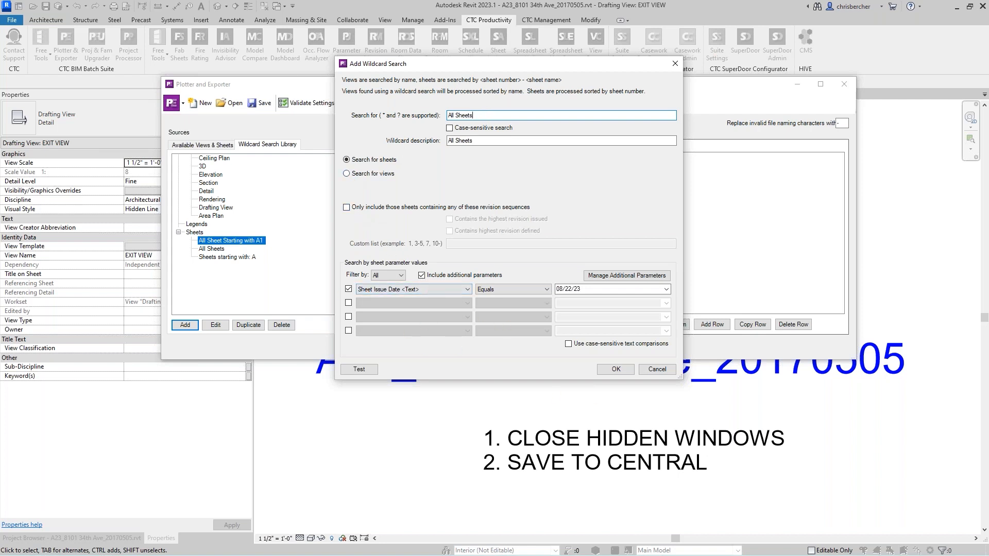
left_click(615, 370)
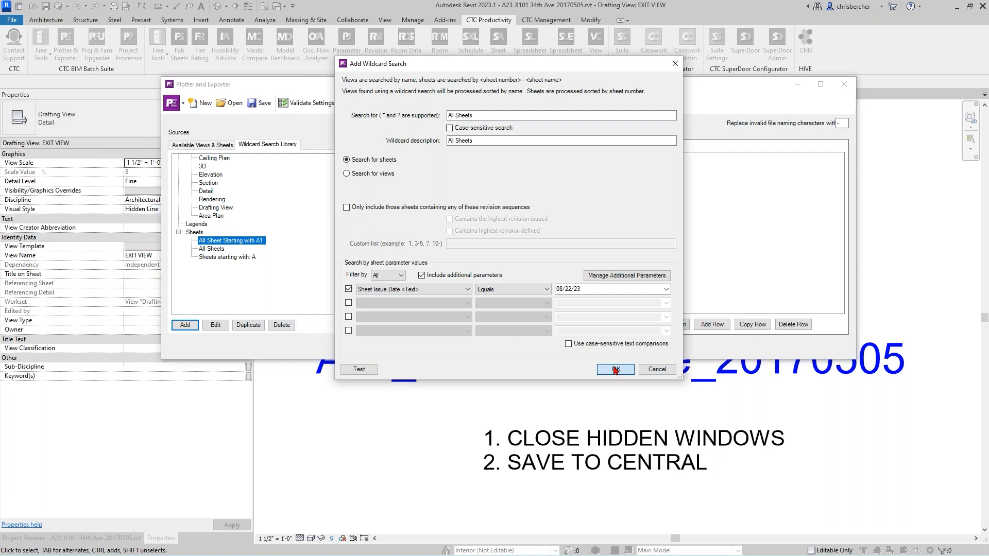
left_click(615, 369)
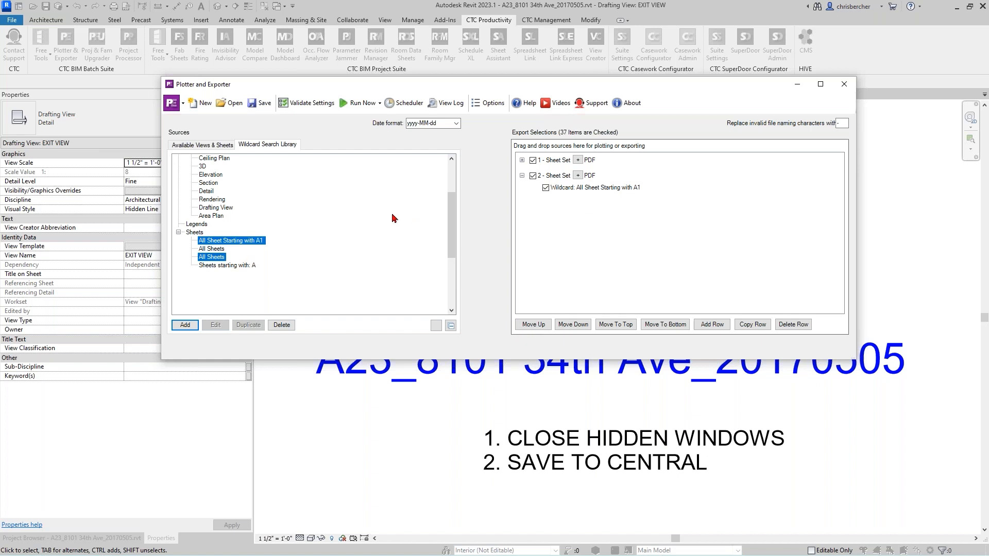
left_click(213, 192)
scroll(213, 193, "up", 3)
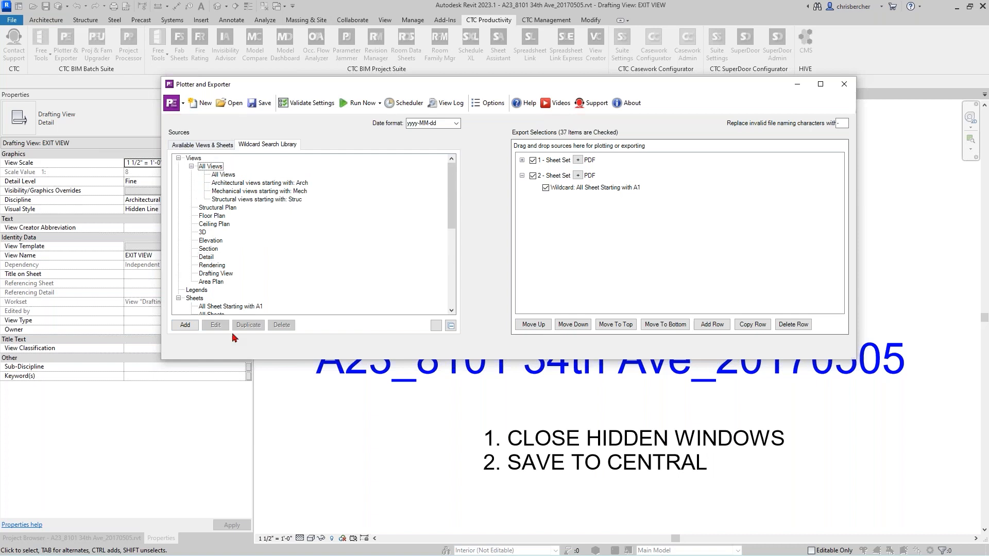
left_click(185, 325)
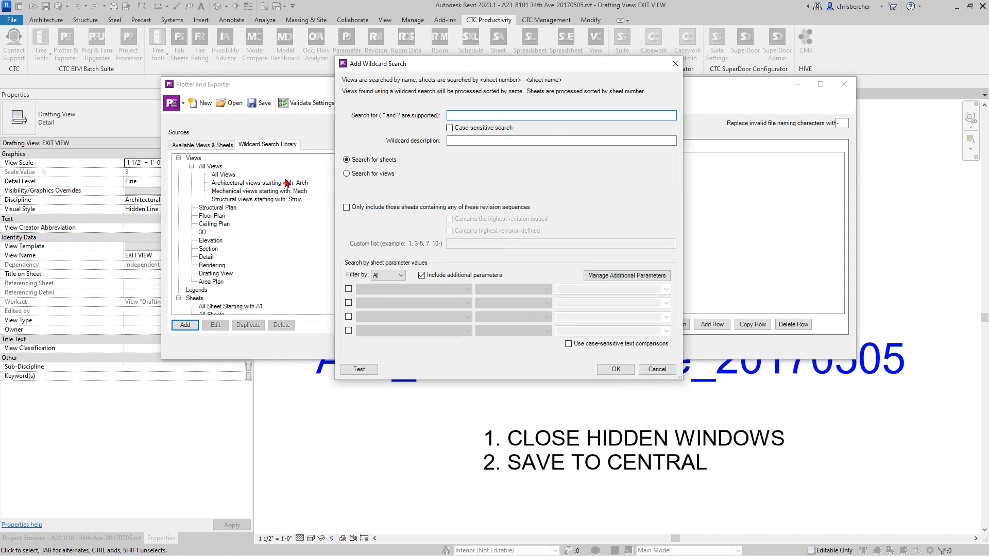
left_click(656, 369)
Examine the view type, discipline, revision and parameter filter options of the All Views wildcard search without saving changes.
right_click(229, 176)
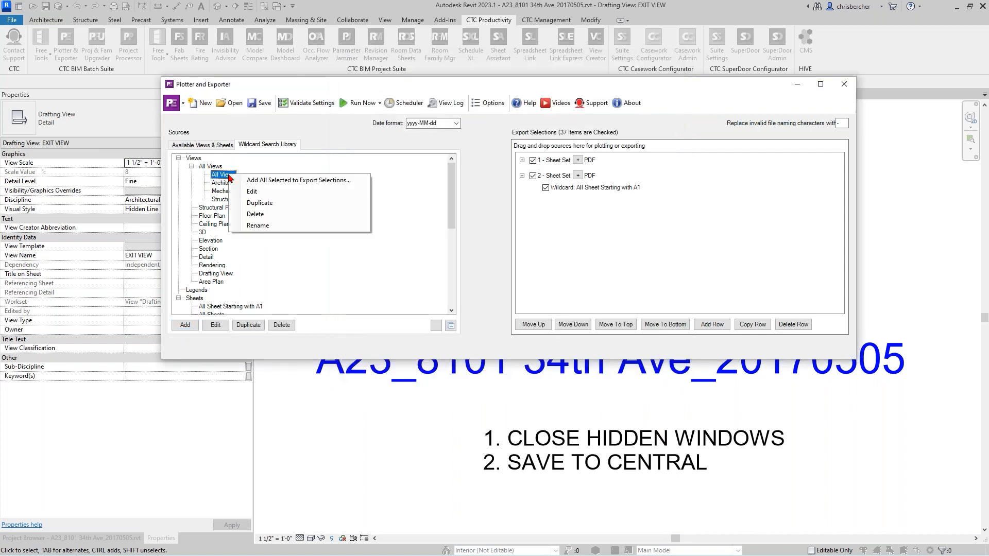
left_click(251, 192)
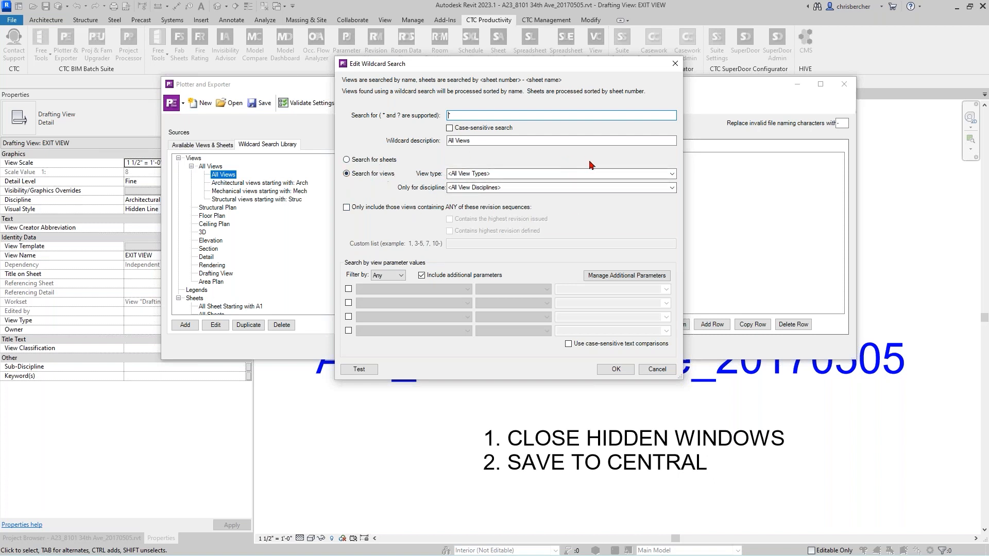
left_click(653, 174)
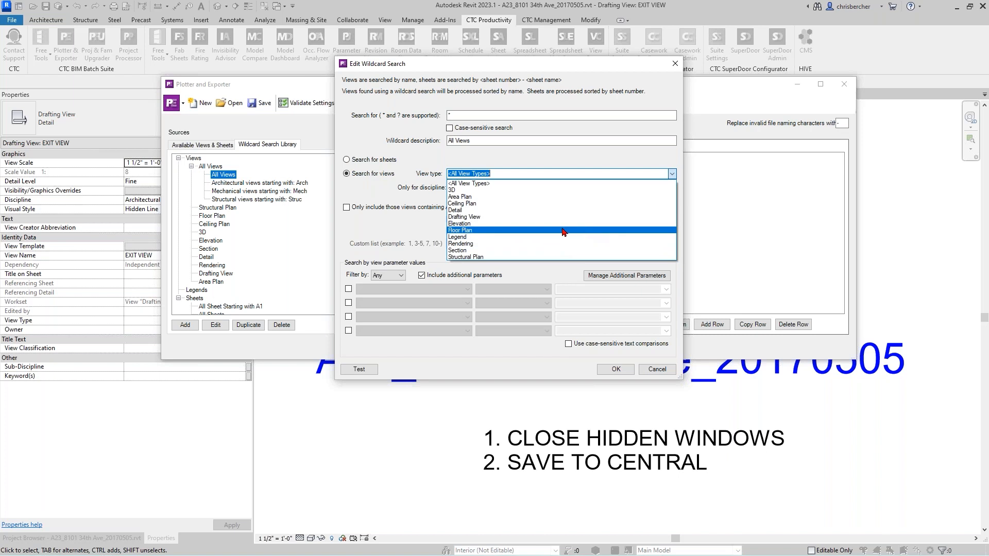
left_click(531, 184)
key("Tab")
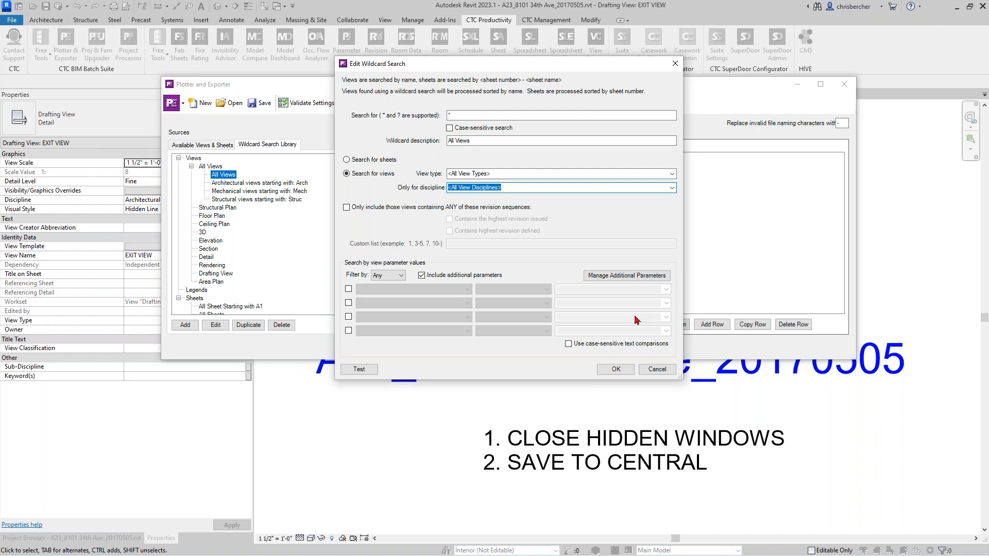
left_click(363, 208)
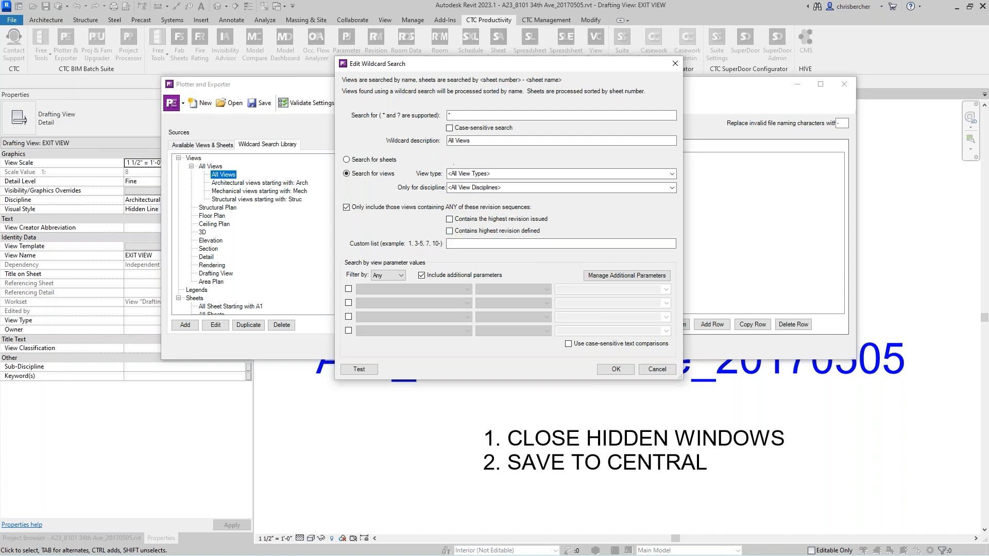
left_click(349, 289)
left_click(384, 292)
scroll(413, 444, "down", 4)
scroll(430, 457, "up", 2)
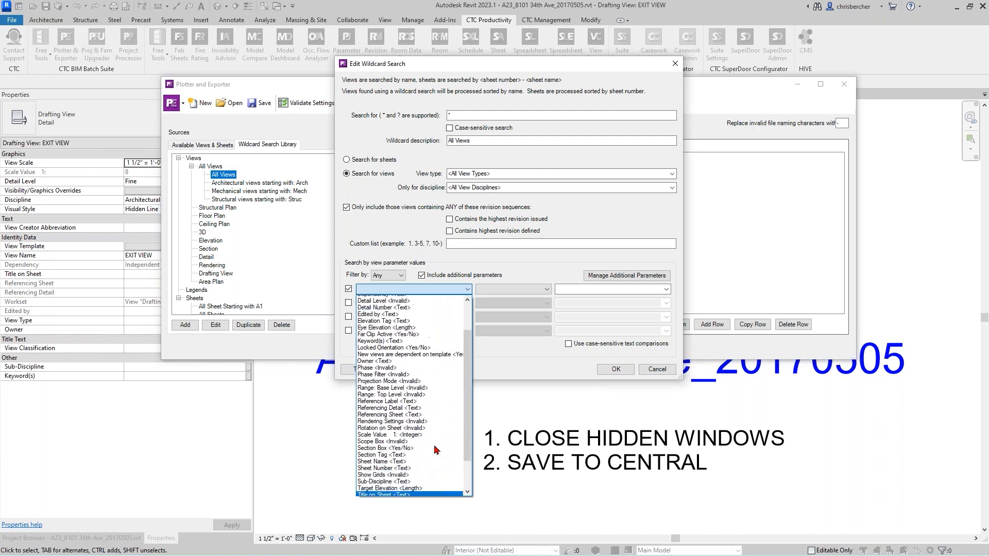
scroll(435, 381, "down", 2)
left_click(500, 357)
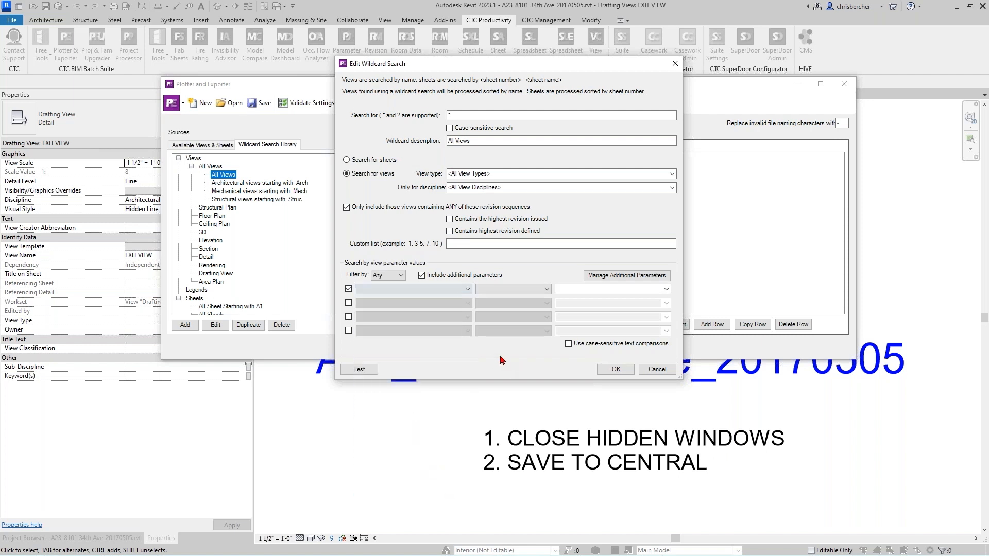
left_click(657, 370)
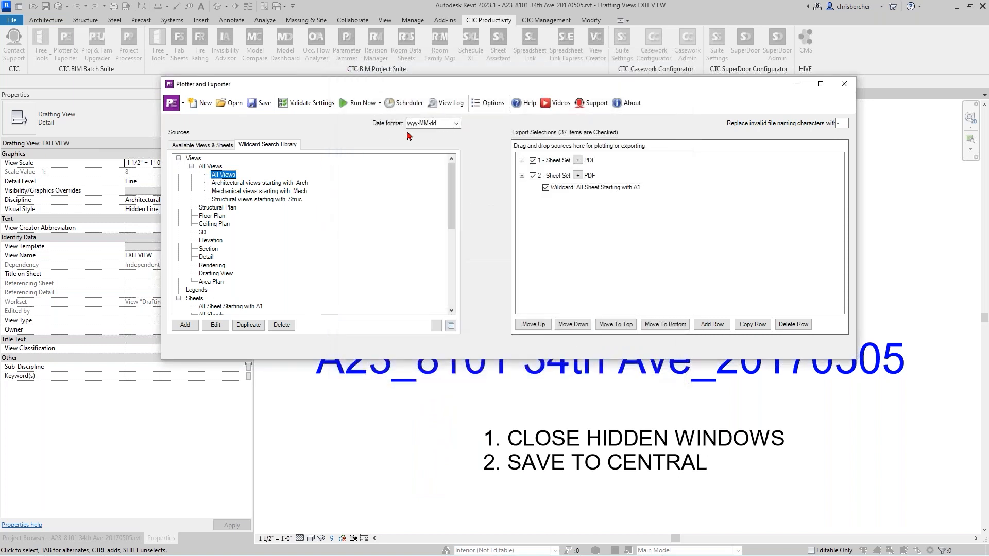
Add a Navisworks export row after the two PDF sheet sets and enable it.
left_click(523, 160)
left_click(523, 160)
left_click(705, 324)
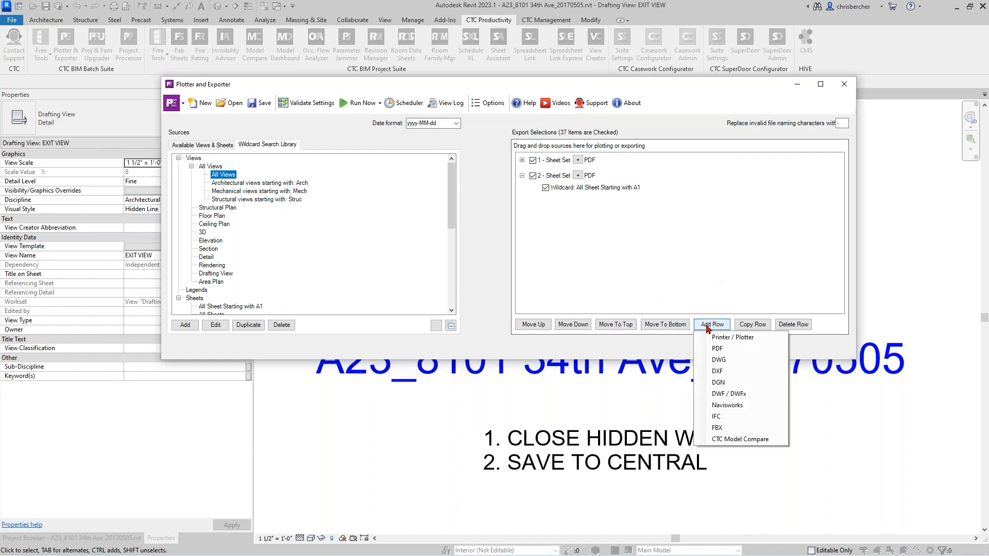
left_click(721, 406)
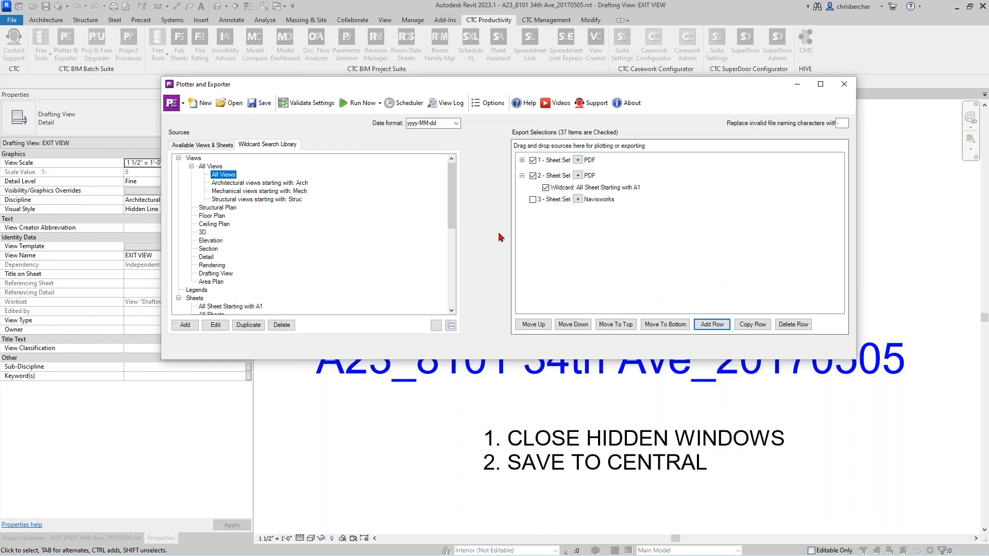
left_click(533, 200)
Add the 3D views Navis Export Walls Ext and Navis Export Walls Int to the Navisworks row.
left_click(202, 145)
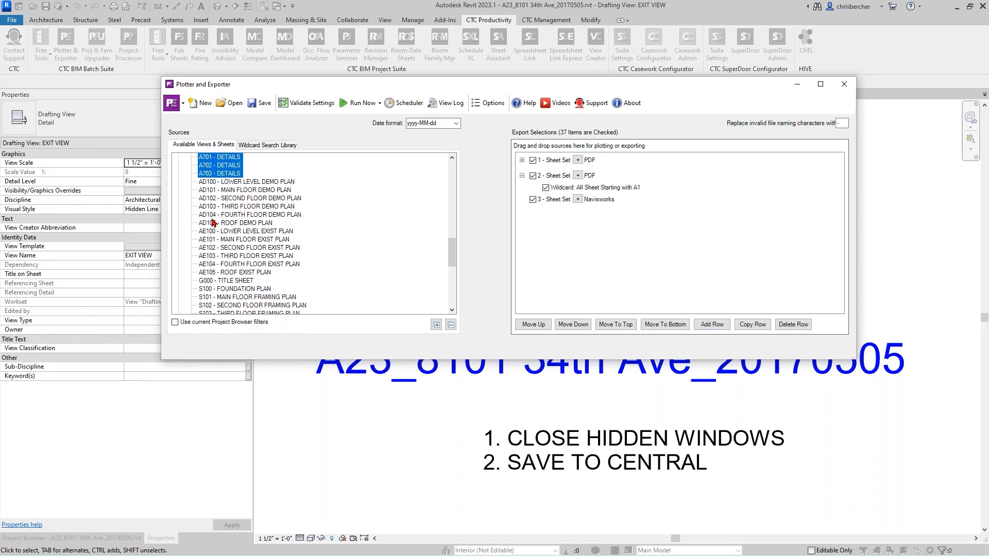
scroll(232, 196, "up", 15)
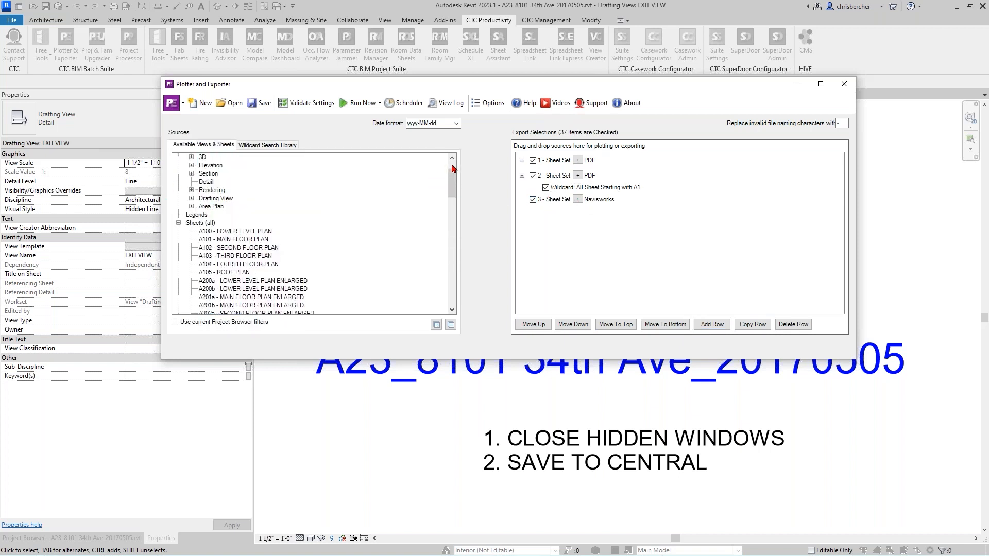
left_click(178, 256)
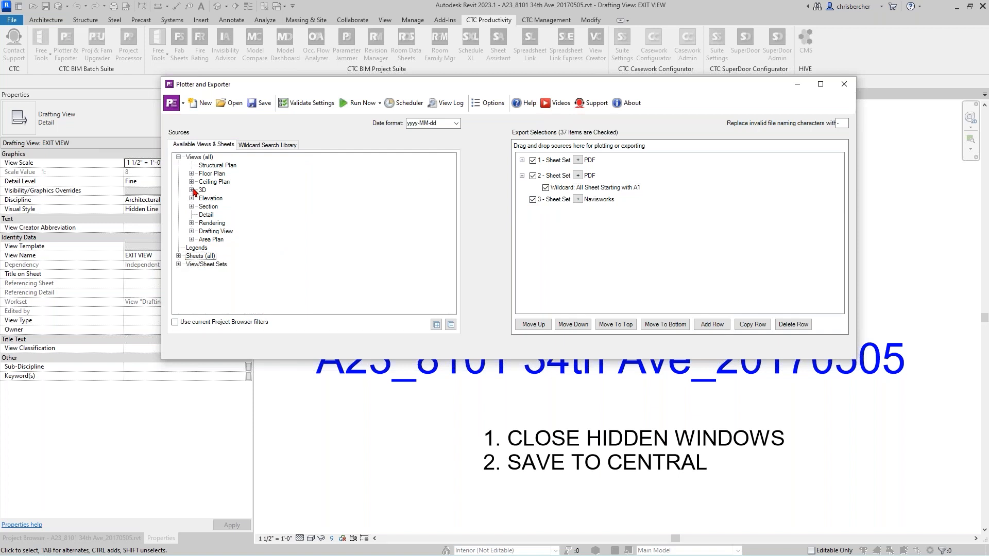
left_click(191, 190)
scroll(333, 203, "down", 3)
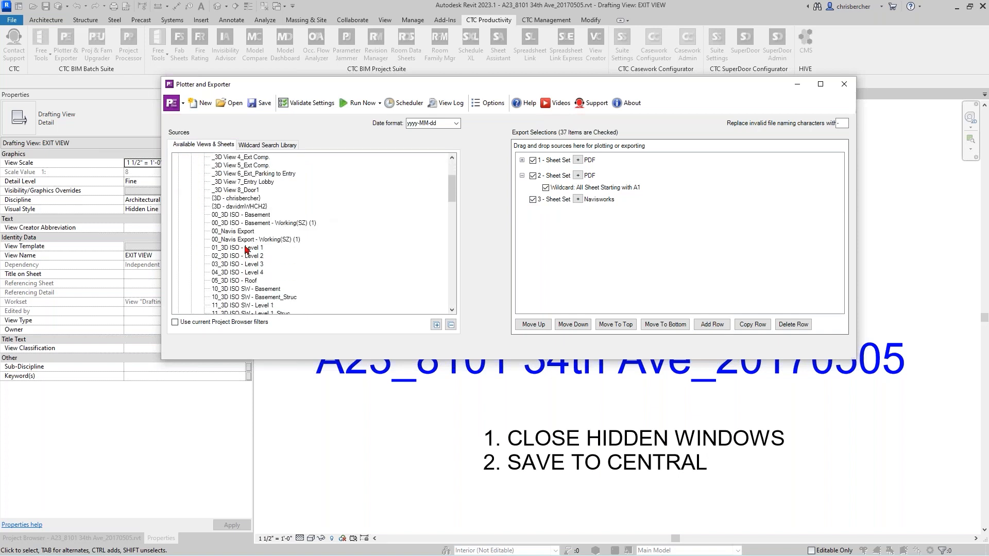
scroll(251, 185, "down", 1)
scroll(253, 186, "down", 8)
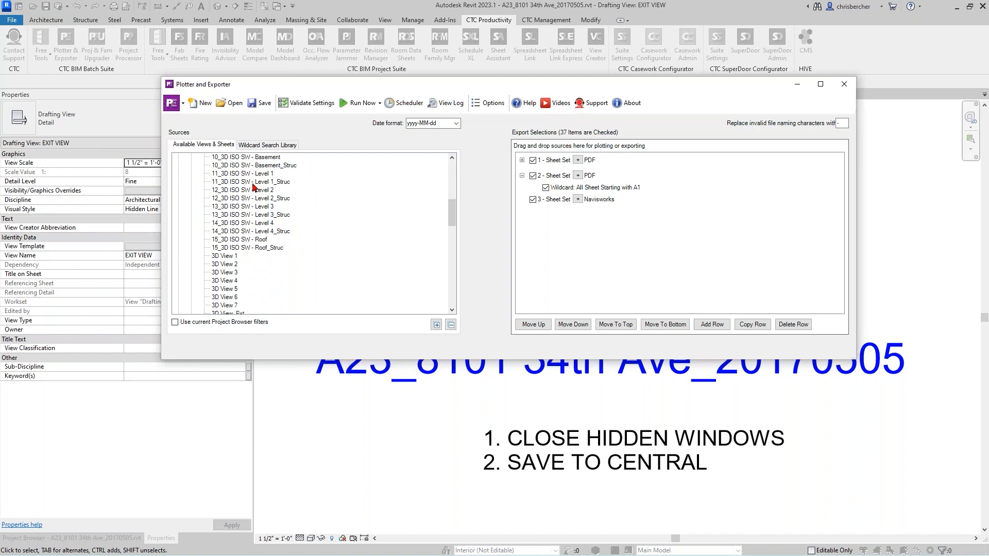
scroll(252, 187, "down", 4)
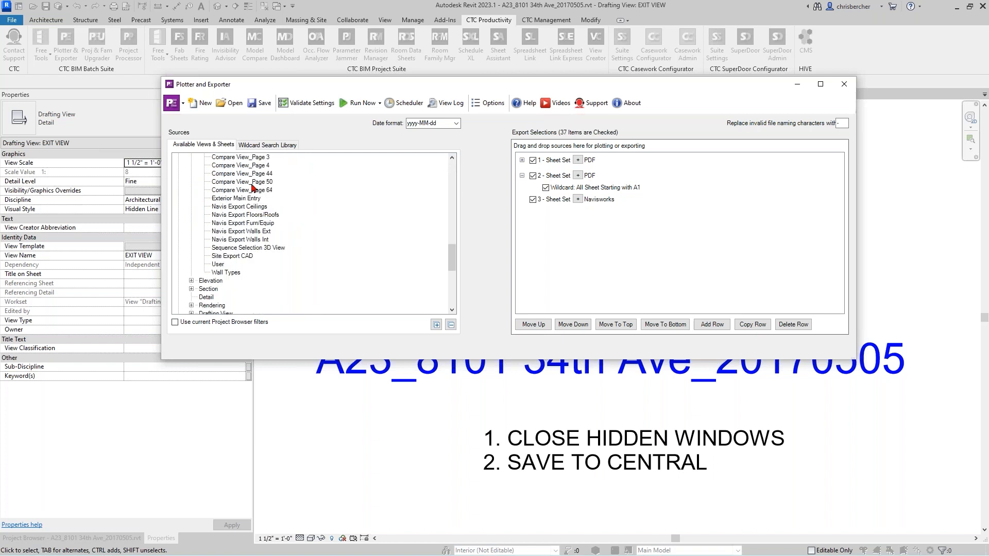
left_click(241, 207)
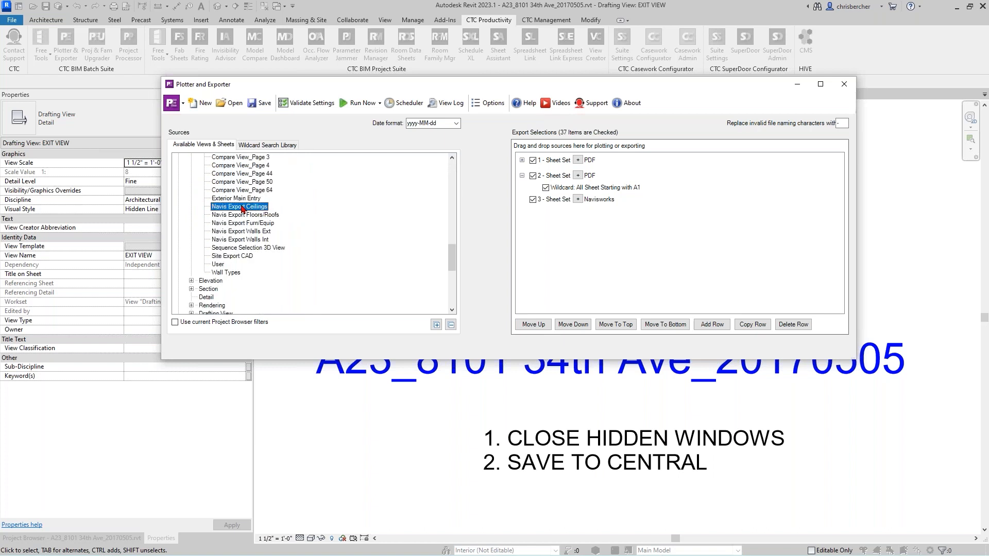
left_click(238, 240, "shift")
left_click_drag(238, 240, 595, 200)
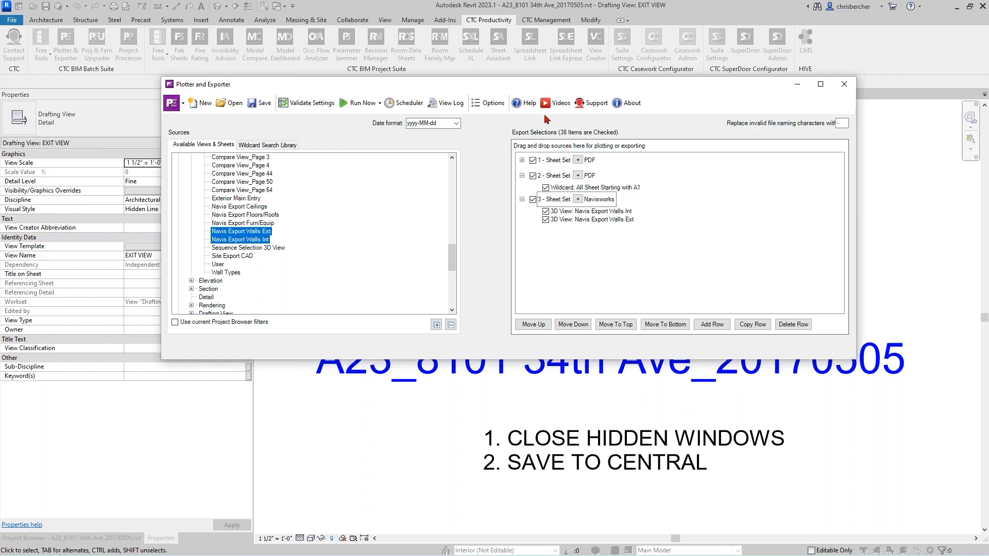
Add a DWG export row below the Navisworks row and enable it.
left_click_drag(644, 90, 660, 86)
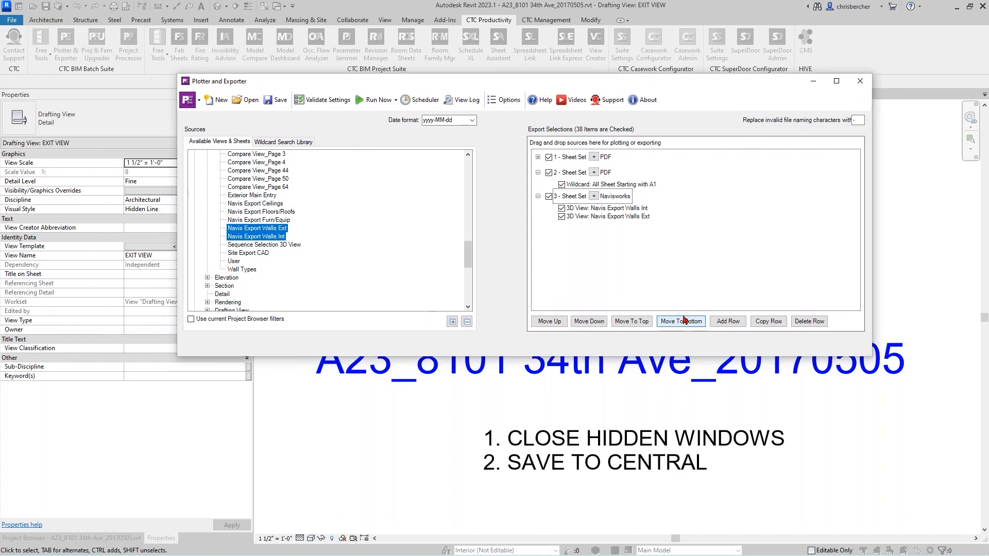
left_click(727, 322)
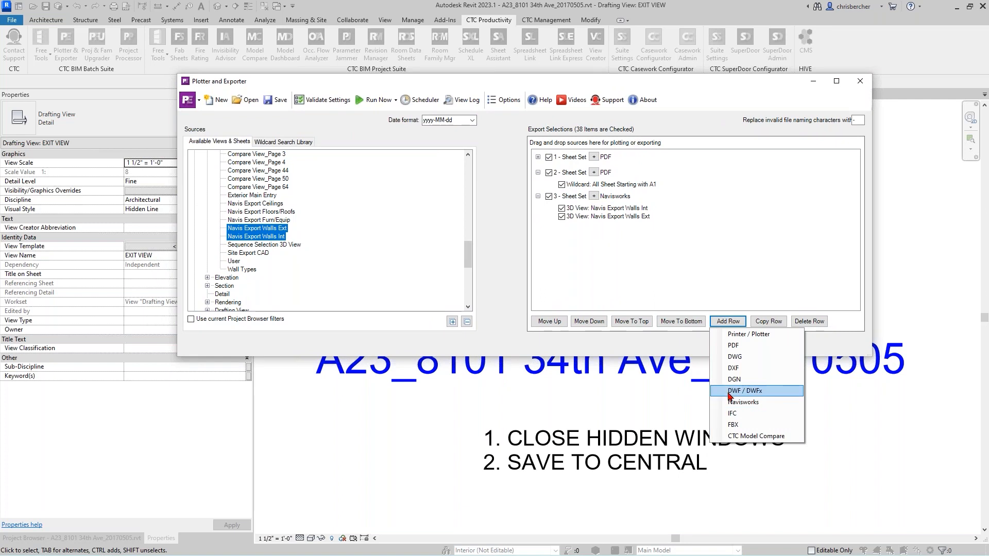
left_click(742, 357)
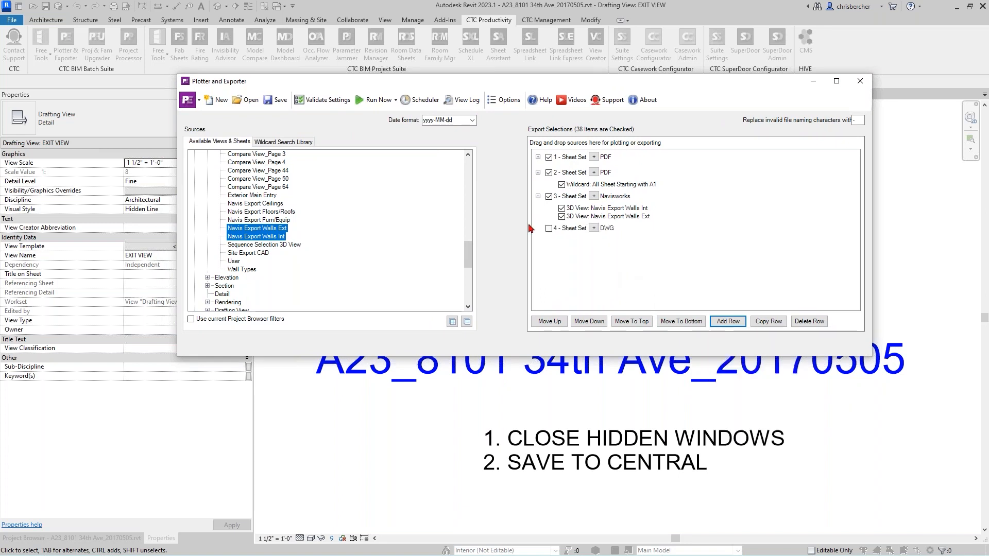
left_click(549, 228)
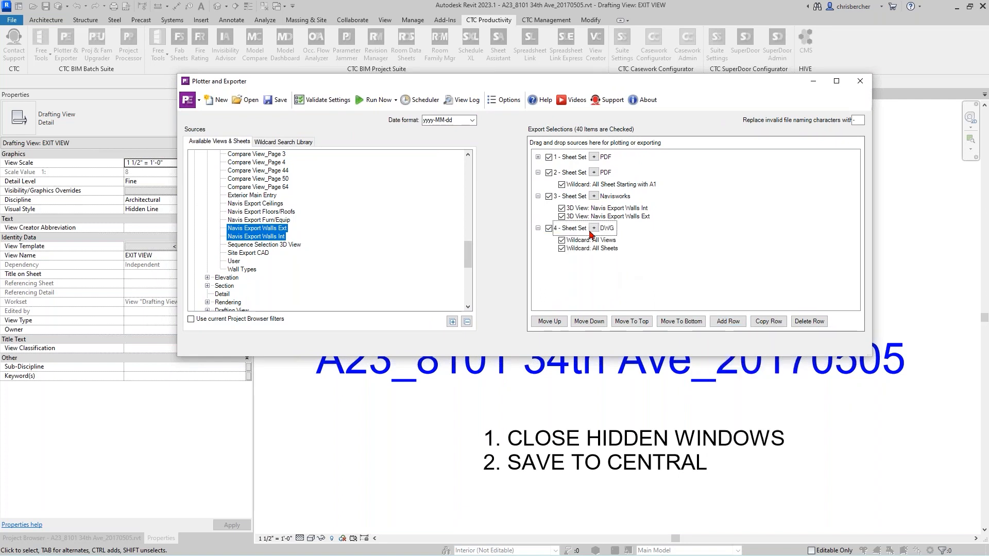
Remove the All Views and All Sheets wildcards from the DWG row.
left_click(570, 242)
left_click(587, 249, "ctrl")
right_click(587, 246)
left_click(670, 258)
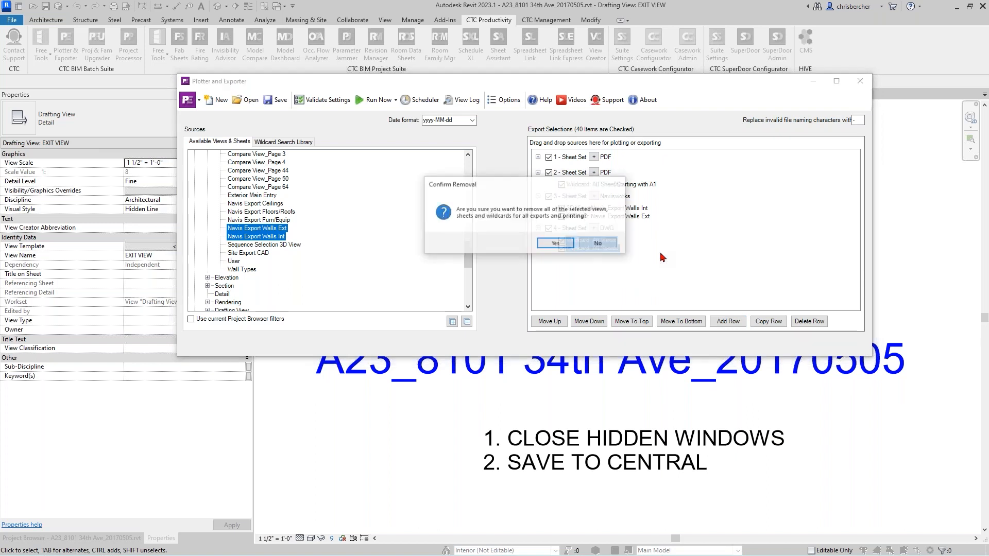
left_click(555, 243)
Add the floor plan views 01 - Floor Plan - Master and 02 - Floor Plan - Master to the DWG row.
left_click_drag(469, 260, 466, 184)
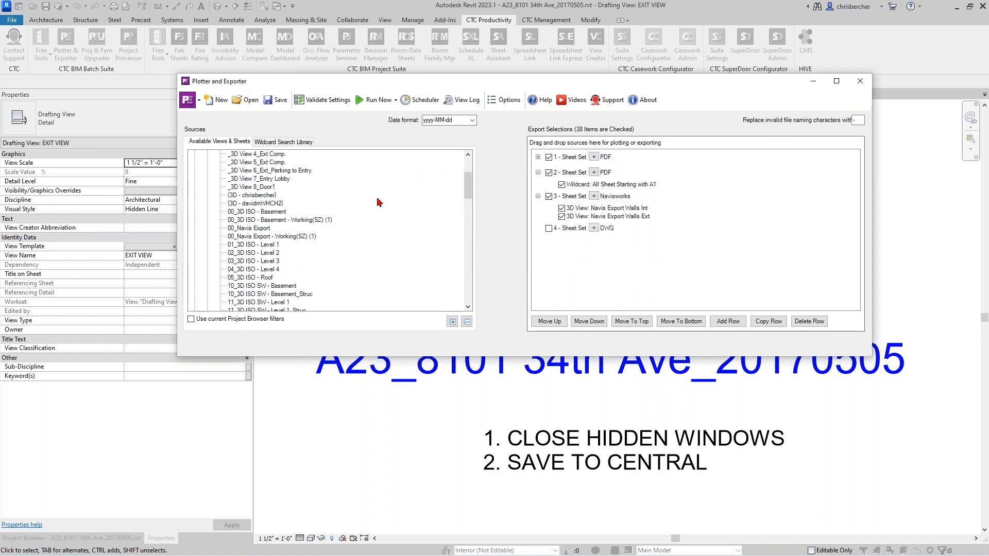
scroll(262, 247, "up", 3)
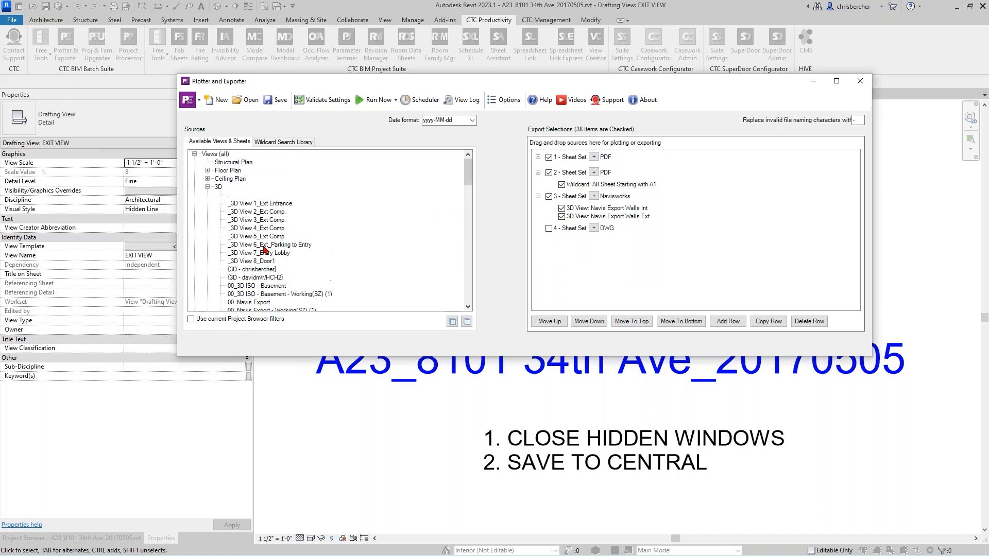
left_click(207, 187)
left_click(208, 170)
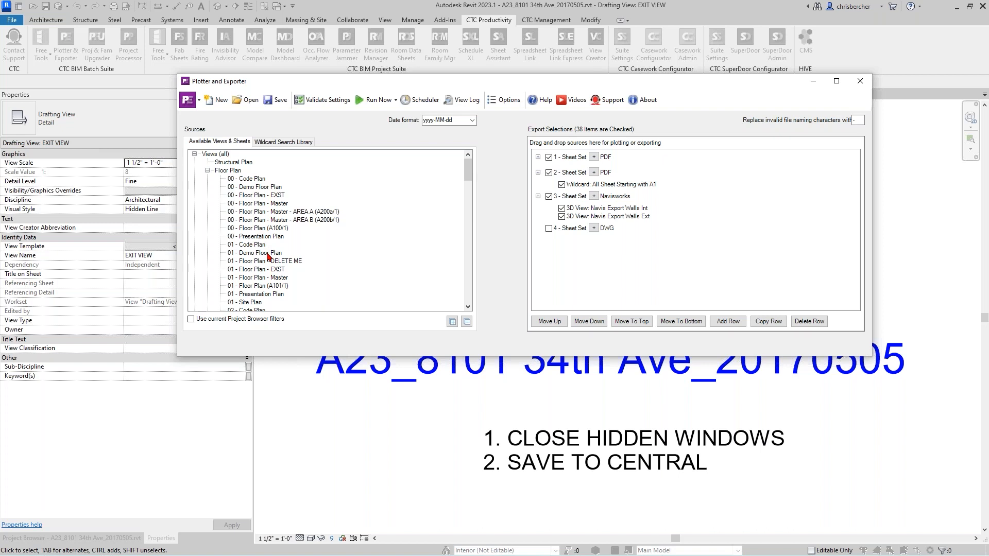
left_click_drag(263, 280, 579, 233)
left_click(262, 270)
scroll(260, 272, "down", 1)
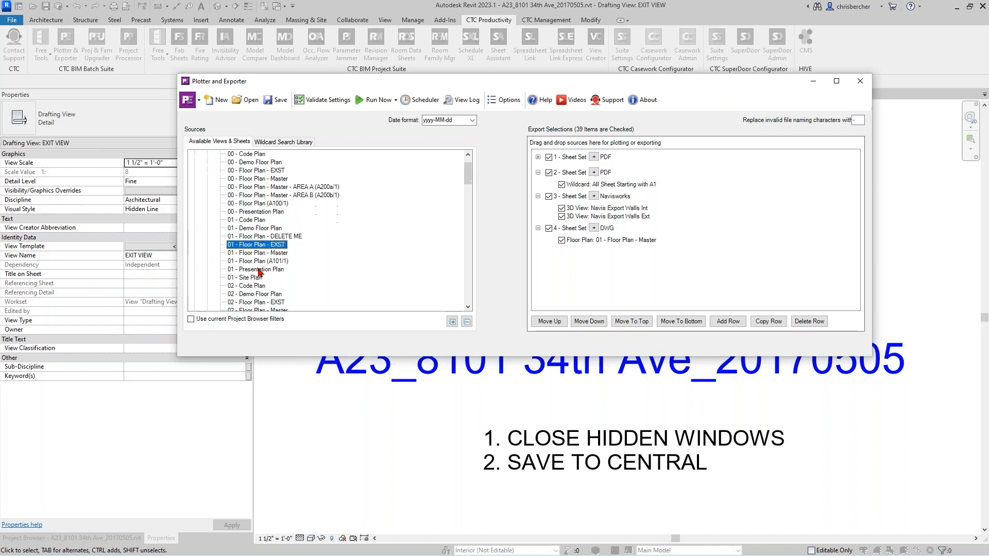
scroll(260, 272, "down", 2)
left_click_drag(260, 273, 587, 232)
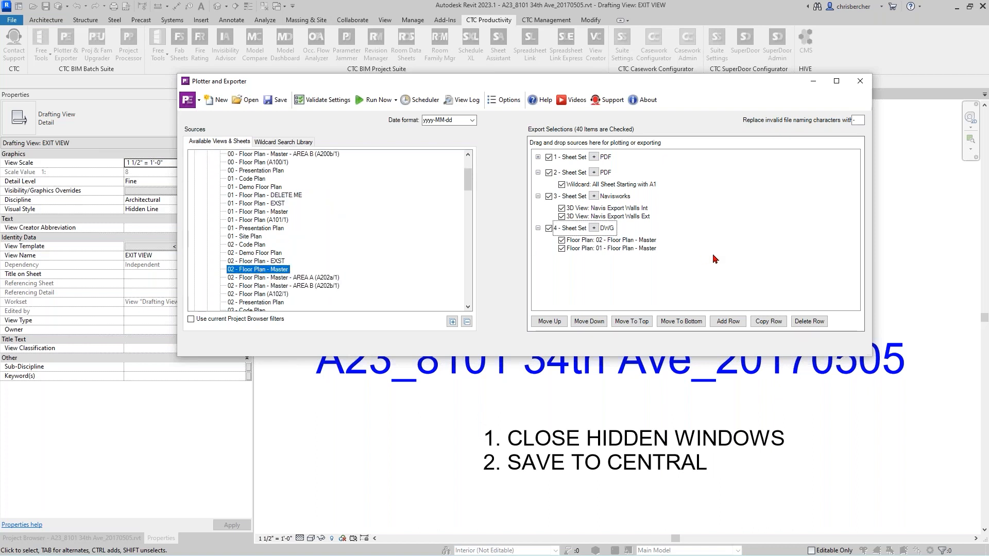
Set the DWG row's export folder to C:\Temp\PE OUT and its DWG settings to CTC Standards.
left_click(594, 228)
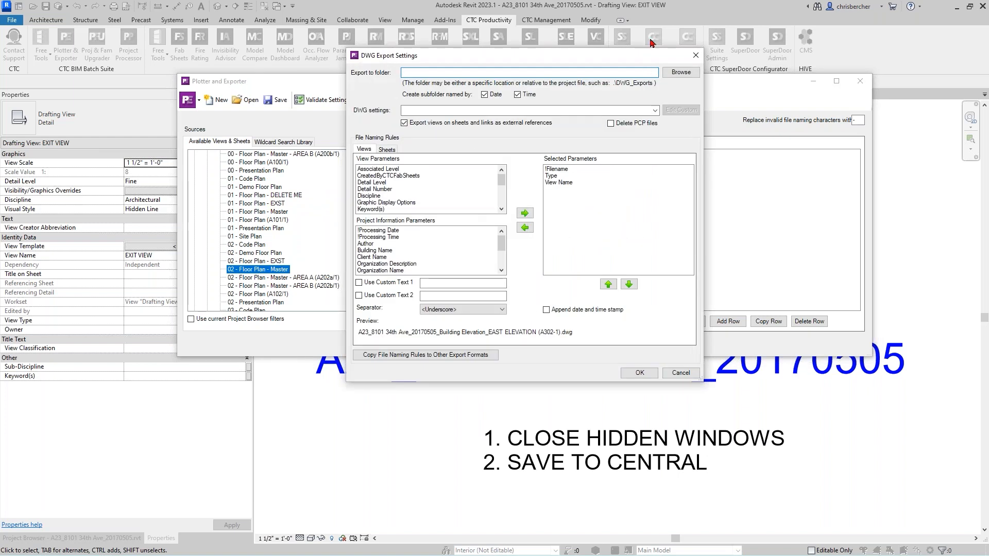
left_click(690, 71)
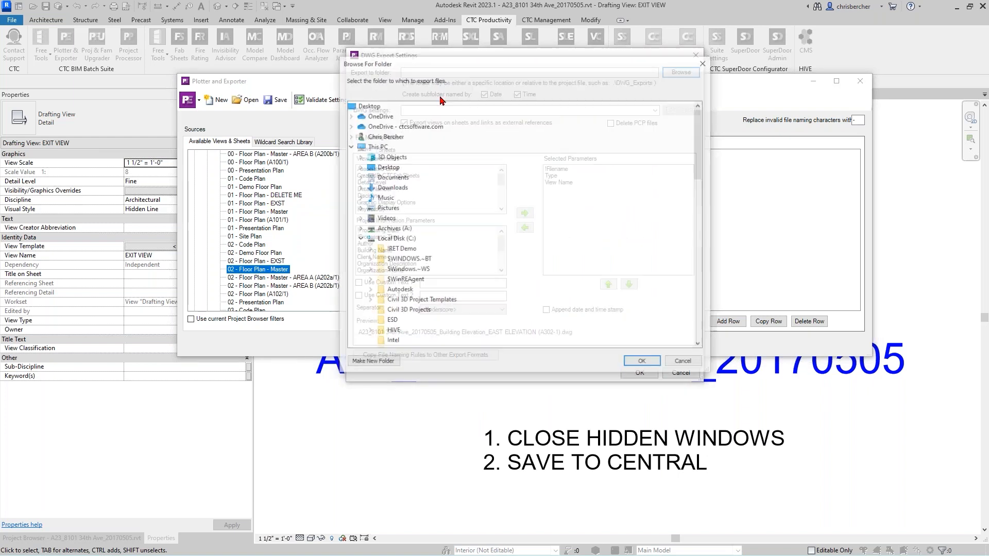
scroll(413, 263, "down", 5)
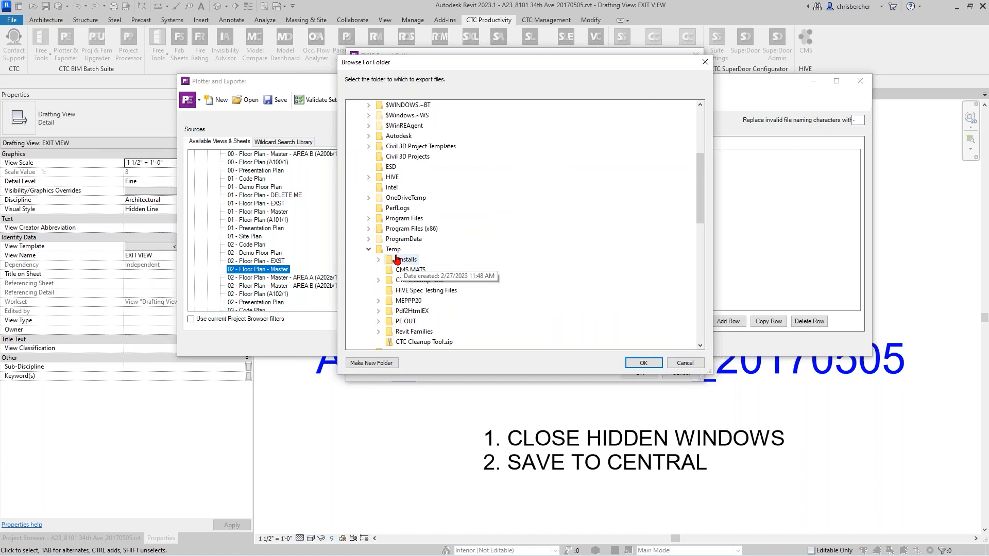
double_click(407, 321)
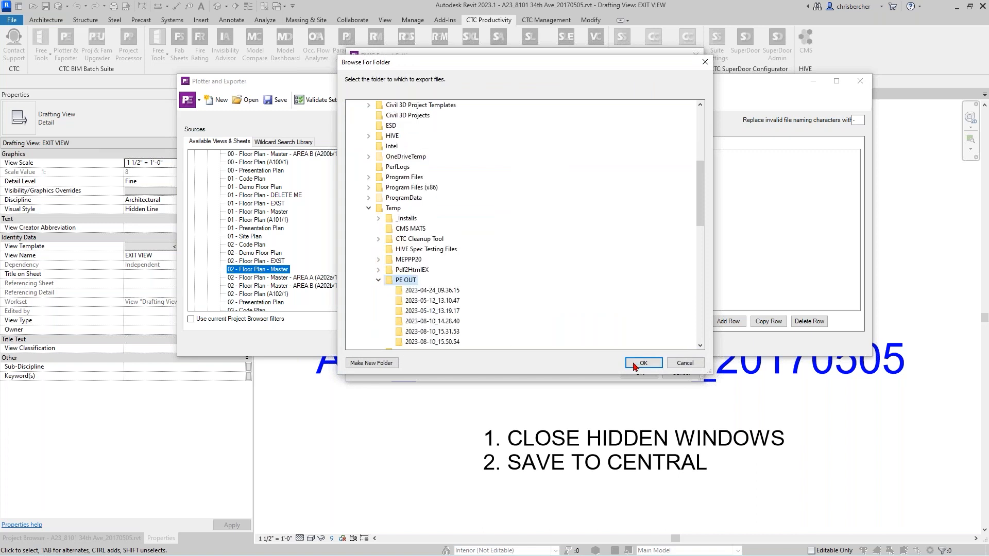
left_click(642, 363)
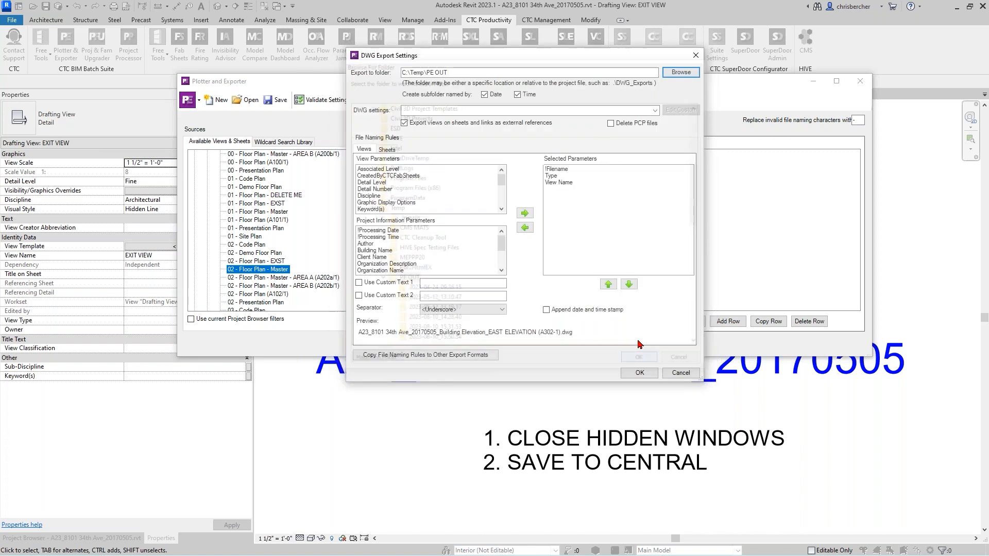
left_click(653, 111)
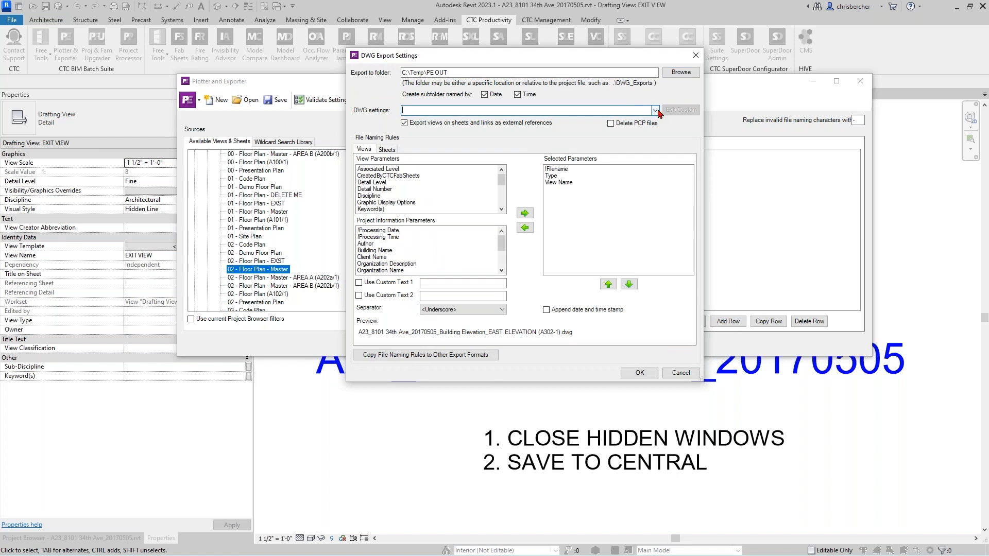
left_click(654, 111)
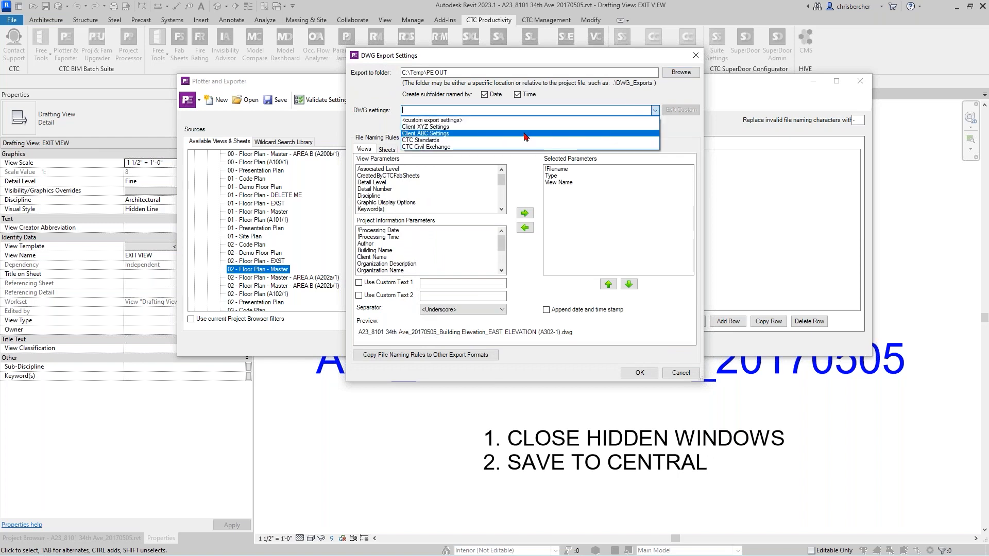
left_click(612, 140)
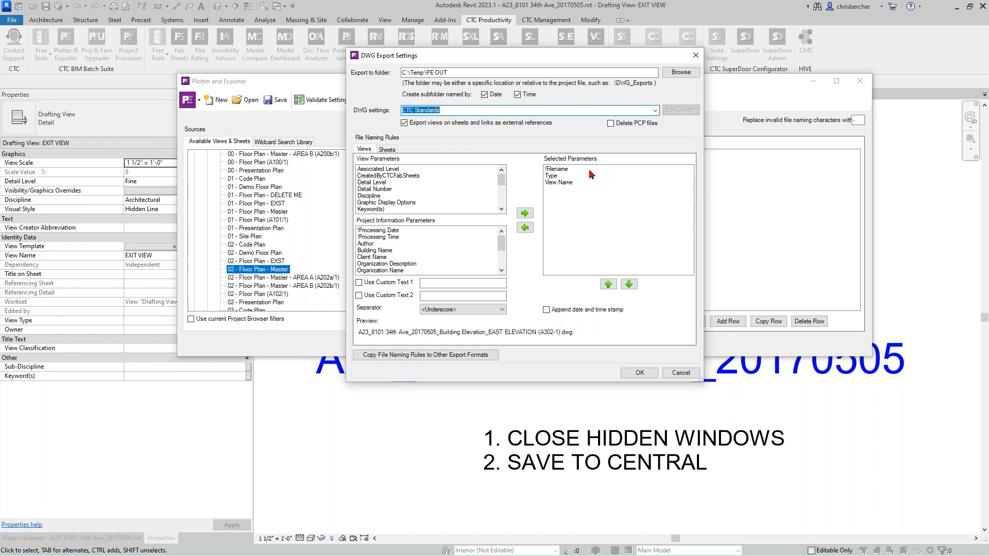
Replace the filename parameter with custom text CTC in the DWG view naming rules, and save the settings with Delete PCP files enabled.
double_click(562, 173)
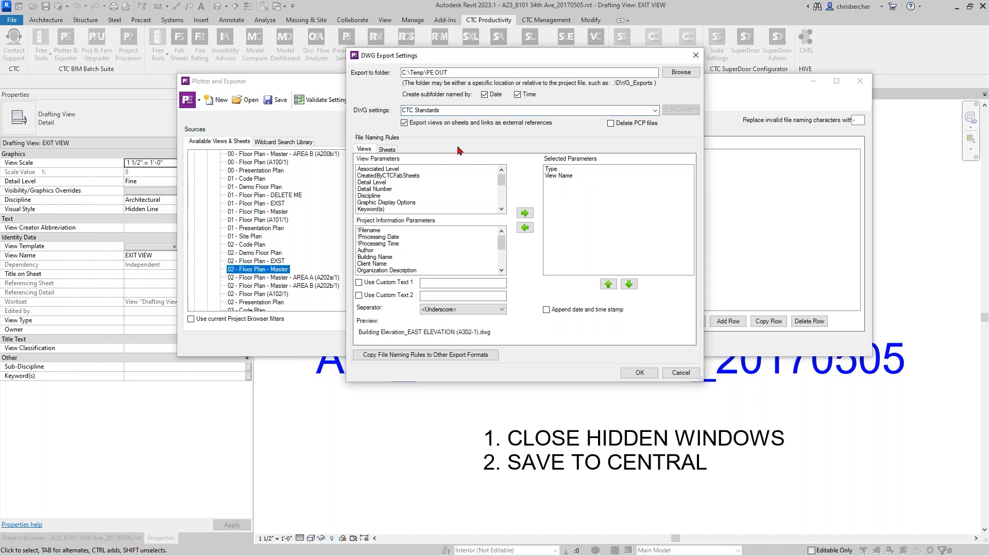
left_click(555, 170)
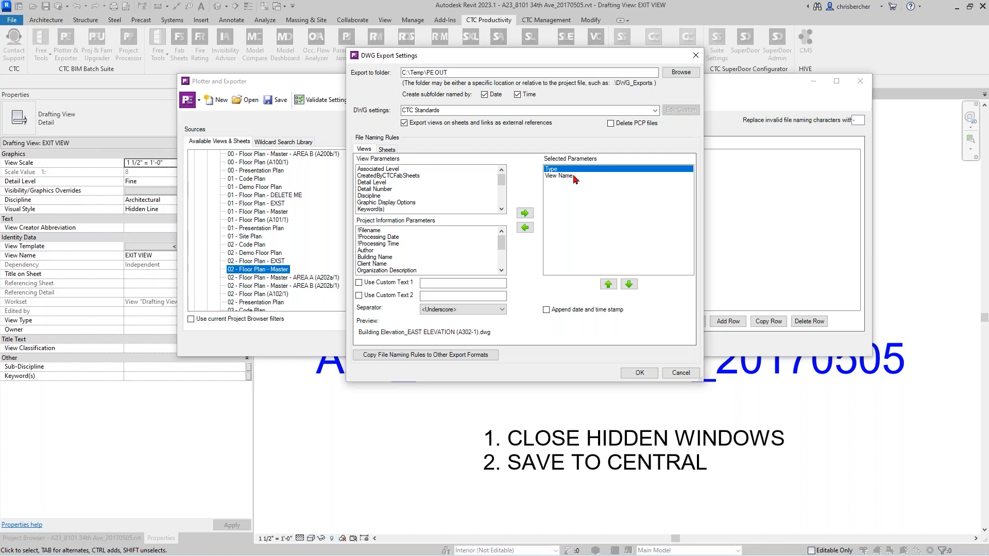
left_click(387, 285)
type("CTC")
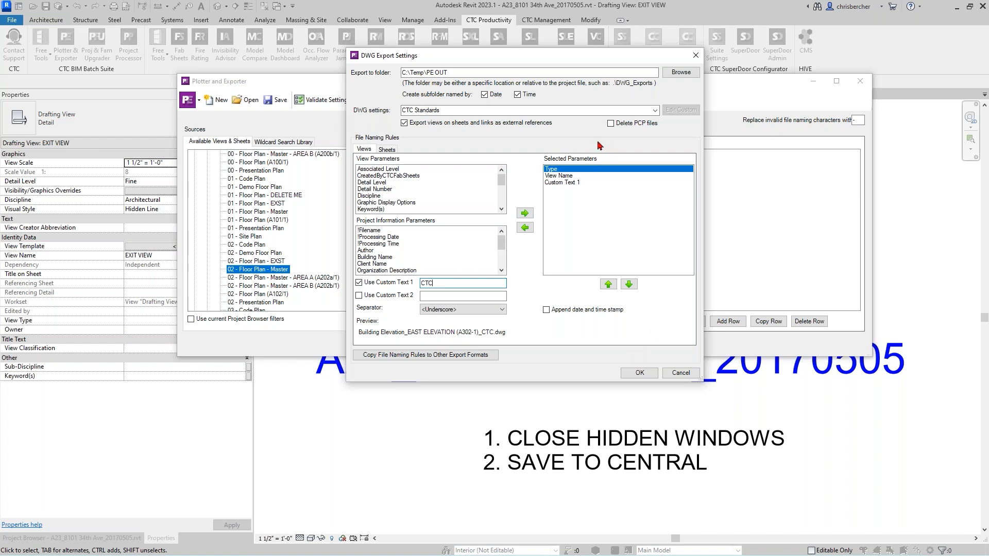
left_click(635, 124)
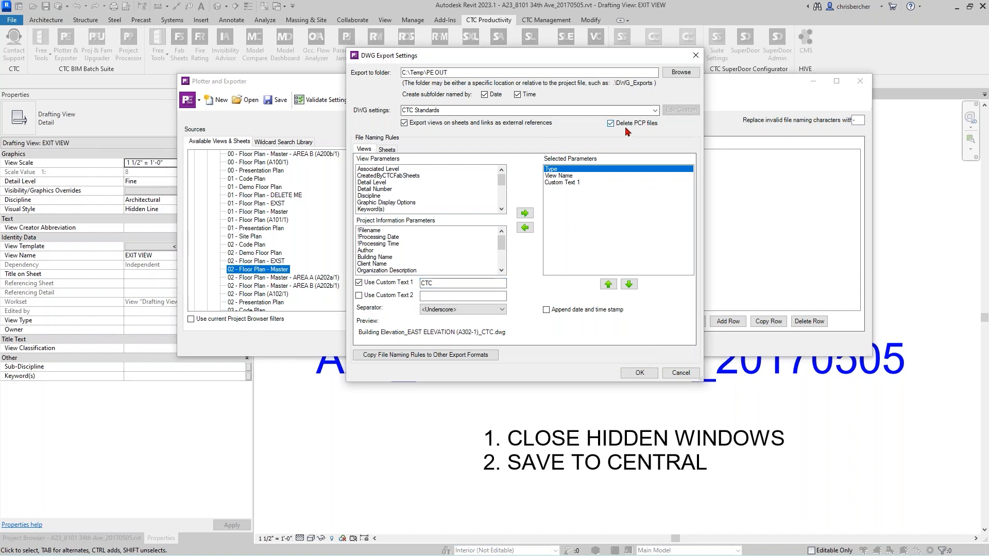
left_click(640, 372)
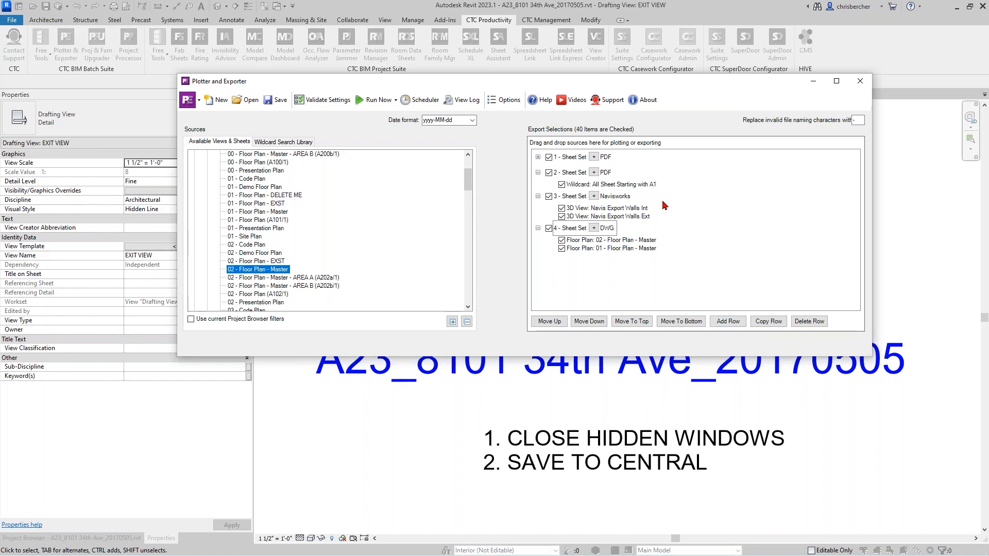
left_click(378, 100)
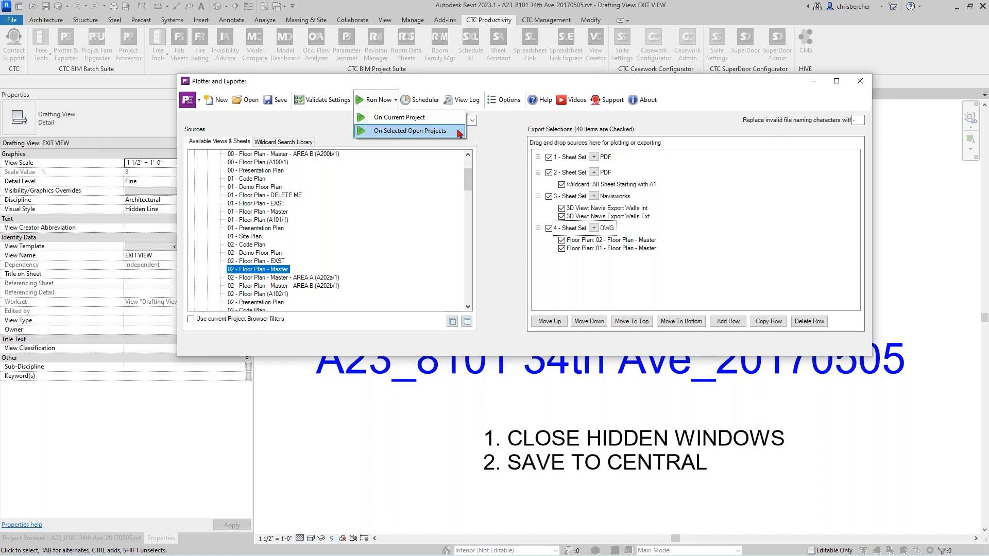
left_click(433, 76)
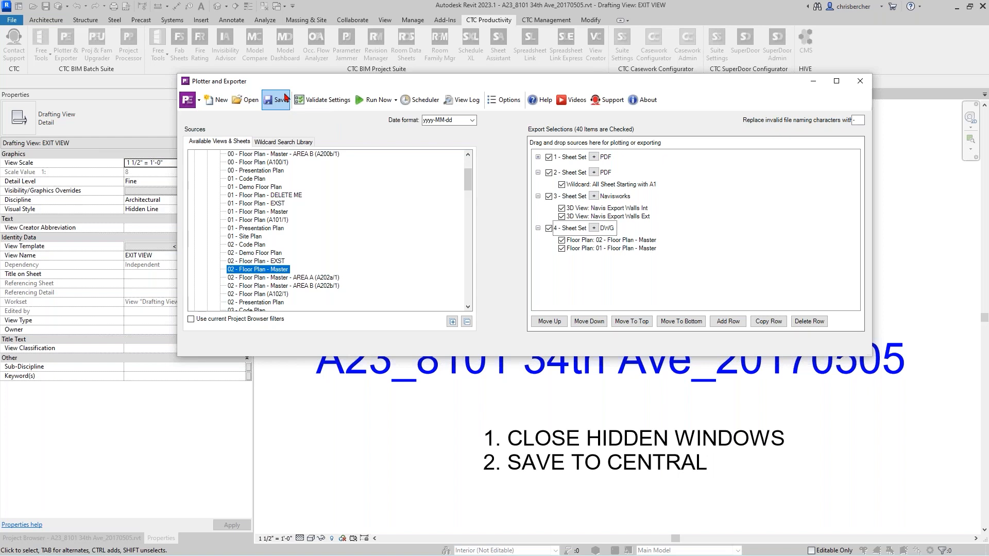
Save the export configuration in the PlotterExporter folder as Arch_PDF Full Half DWG Navis.
left_click(279, 102)
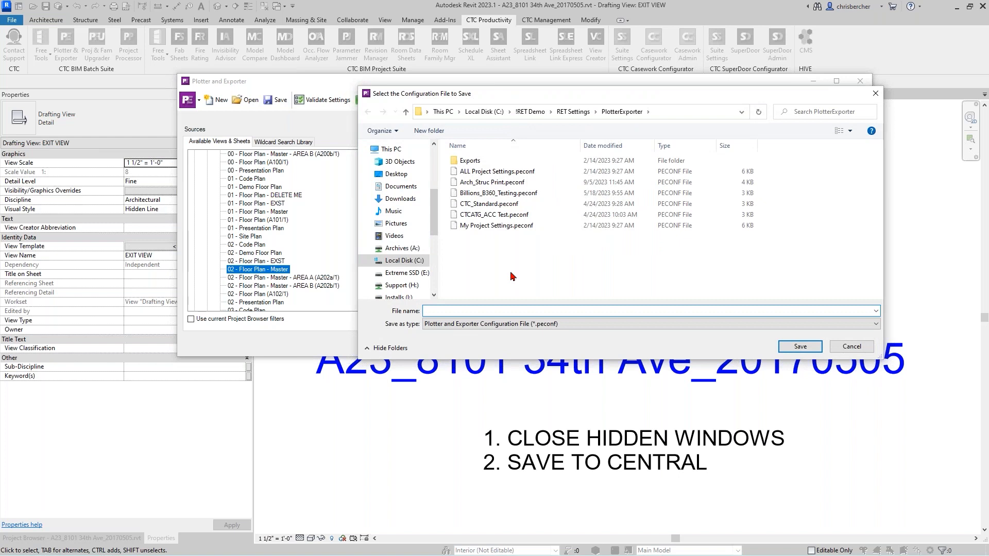
type("Arc")
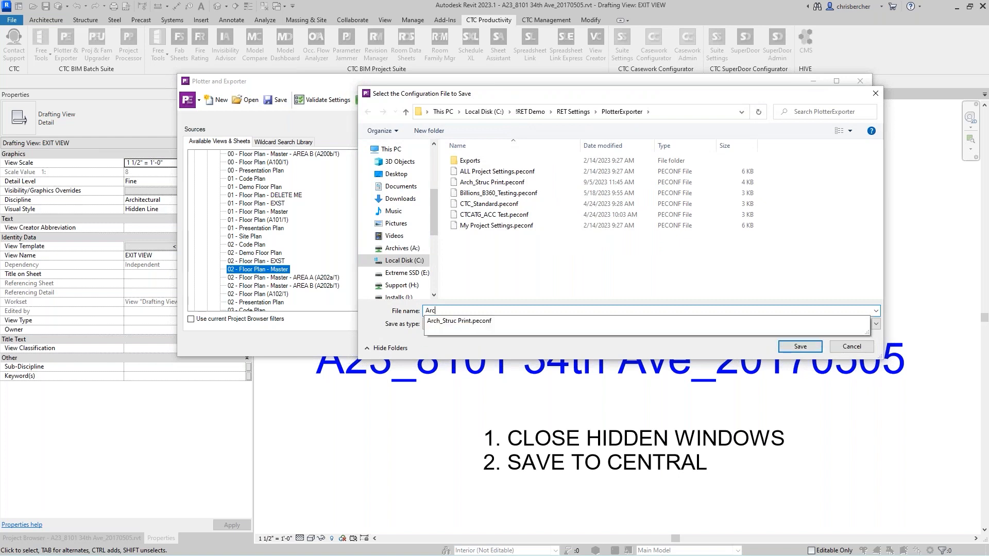
type("h_PDF F")
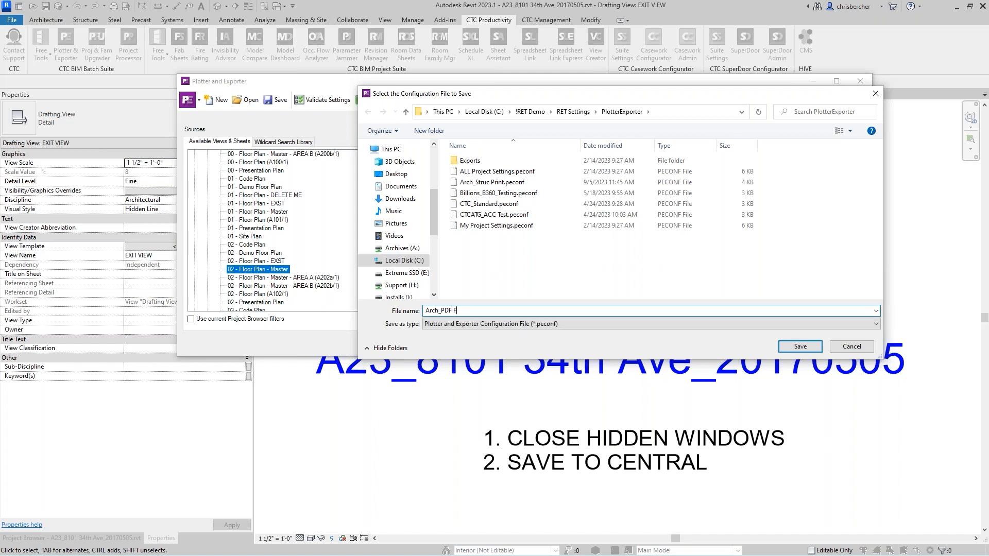
type("ull Half")
type("DWG Navis")
left_click(811, 348)
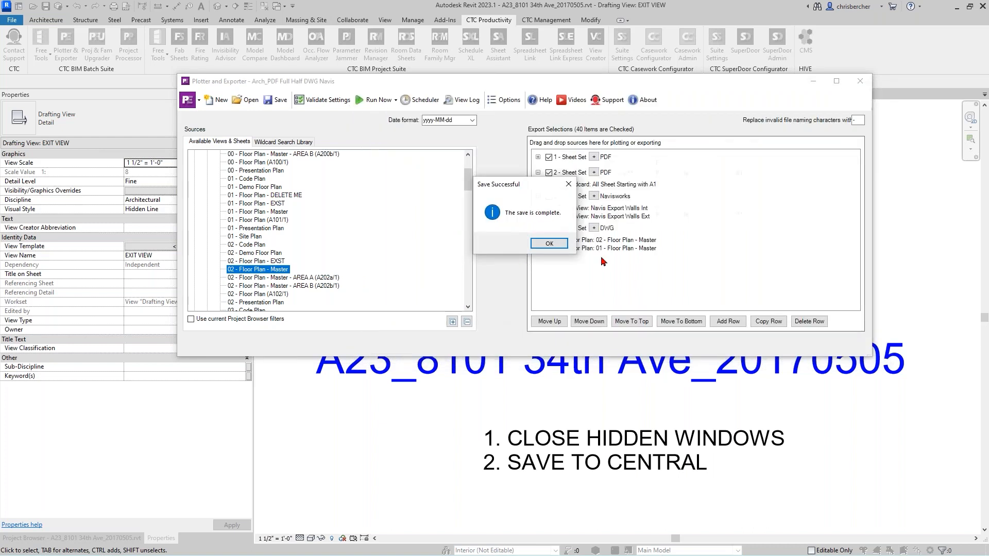
left_click(542, 247)
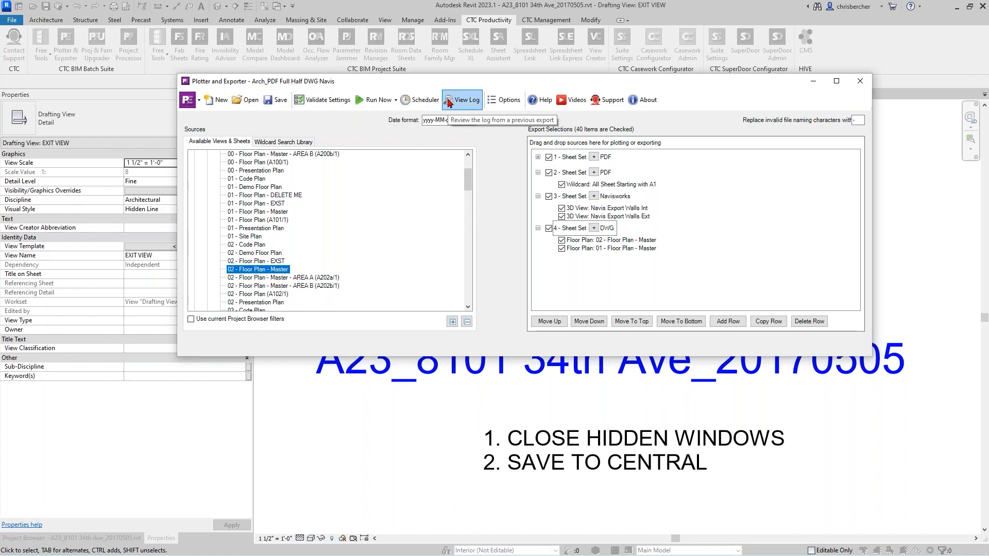
Create a new scheduled task in the Scheduler and name it CTC Office Building.
left_click(419, 106)
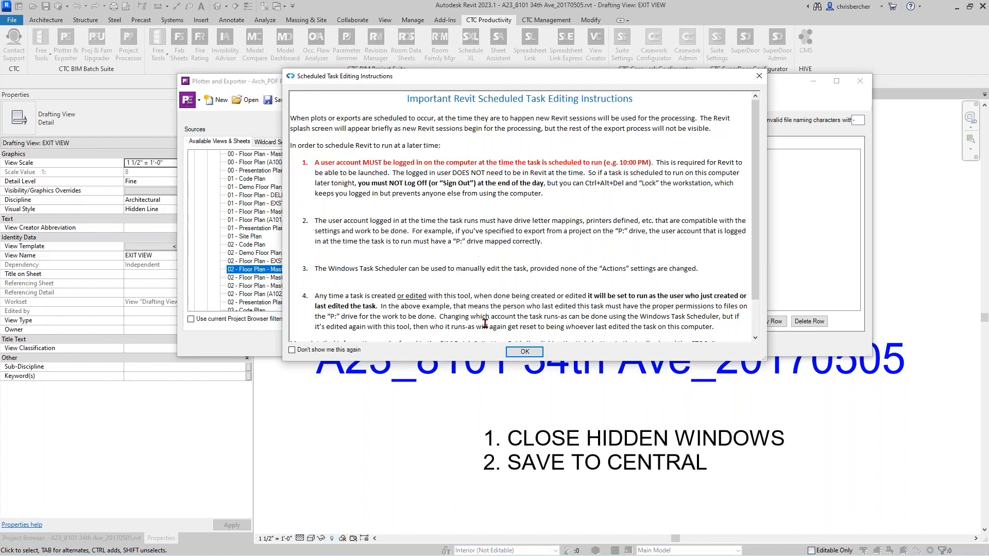
left_click(524, 353)
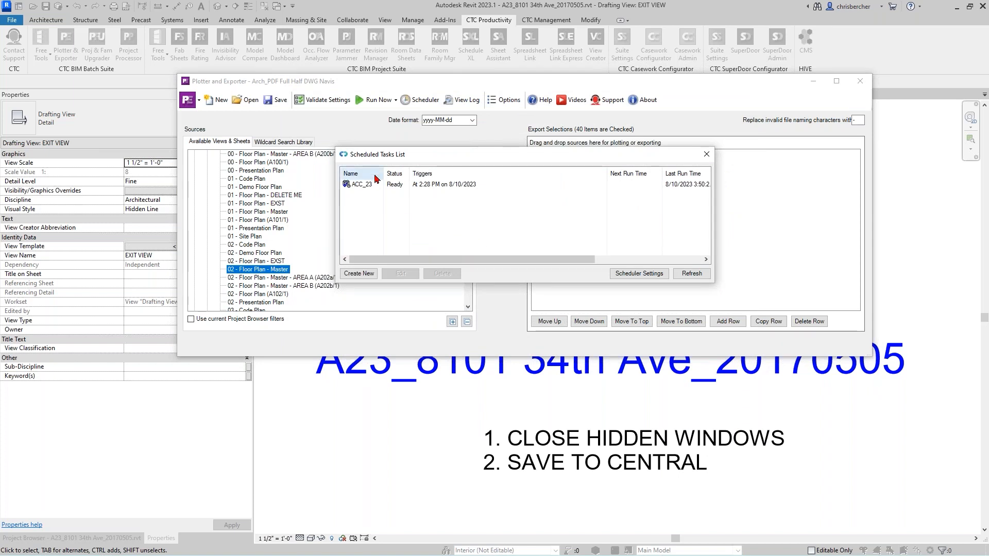
left_click_drag(418, 158, 406, 120)
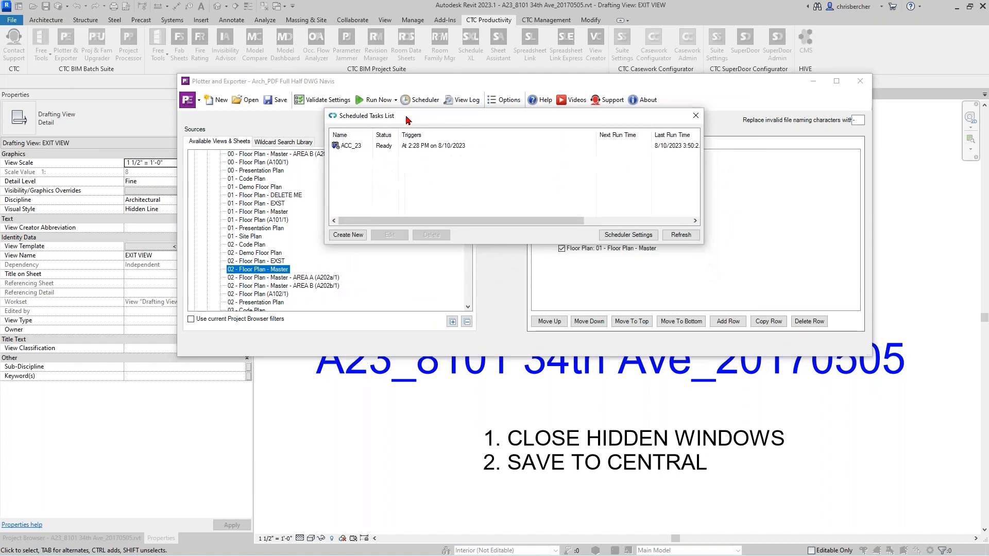
left_click(348, 236)
left_click_drag(442, 28, 474, 87)
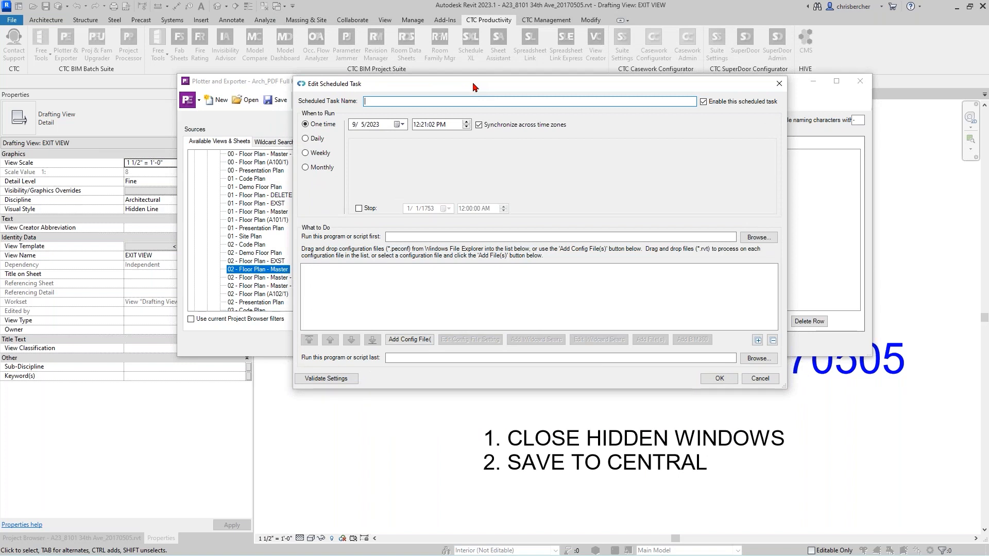
type("CTC Office")
type(" Buil")
type("ung")
key("BackSpace")
key("BackSpace")
type("ing")
Schedule the task to run weekly at 9:00 PM on Thursday instead of Sunday.
left_click(310, 154)
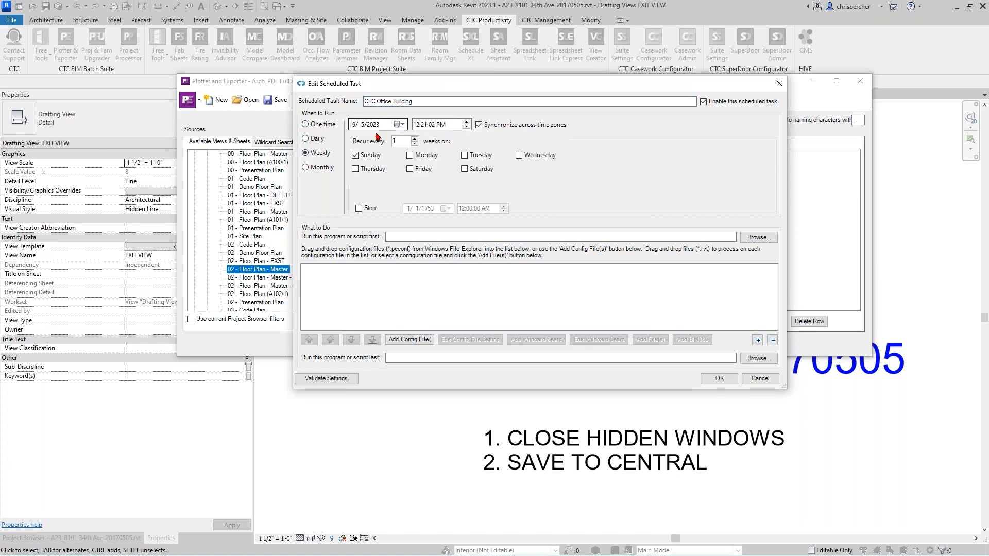
left_click(459, 125)
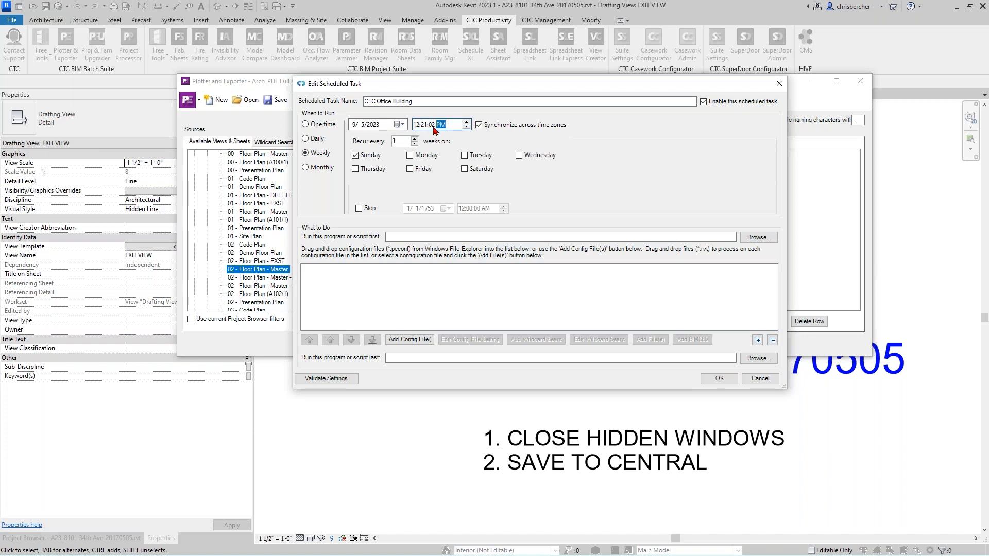
left_click(418, 128)
left_click(425, 125)
type("00")
left_click(356, 169)
left_click(356, 156)
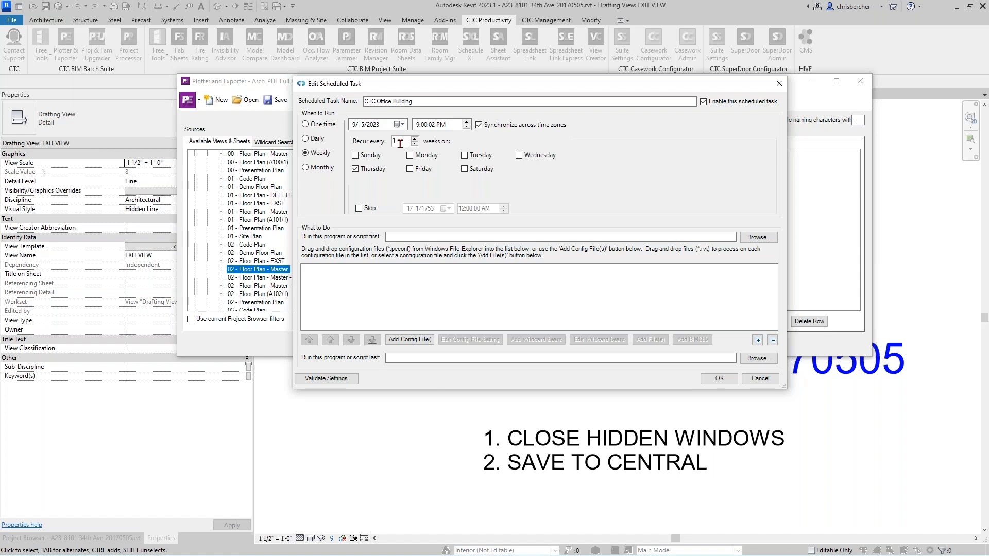
Add the configuration file Arch_PDF Full Half DWG Navis.peconf from C:\!RET Demo\RET Settings\PlotterExporter to the scheduled task.
left_click(410, 342)
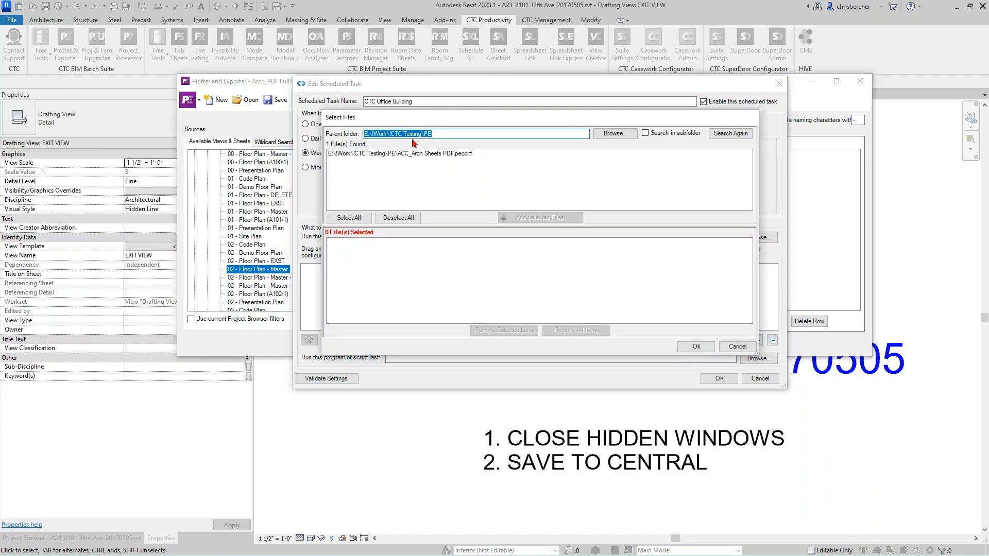
left_click(613, 134)
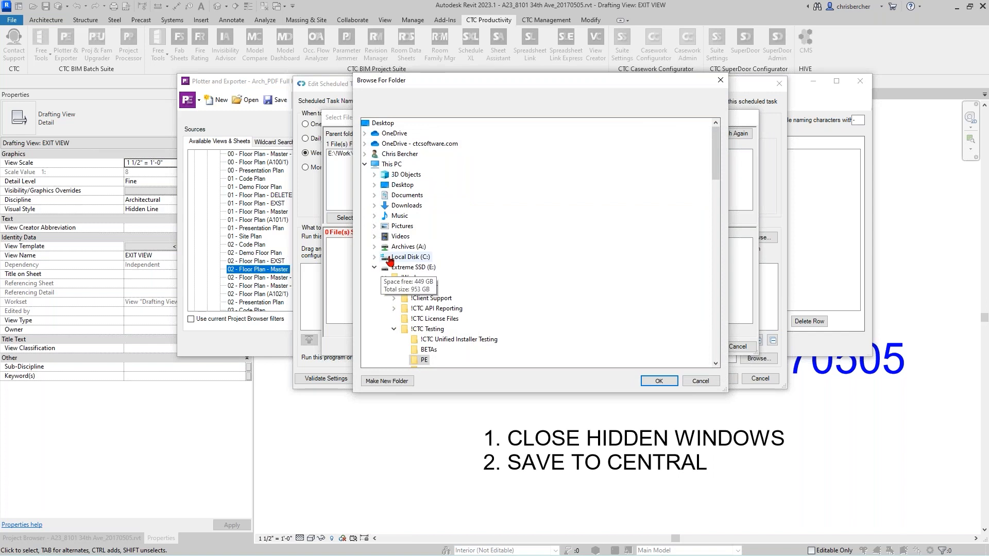
left_click(390, 259)
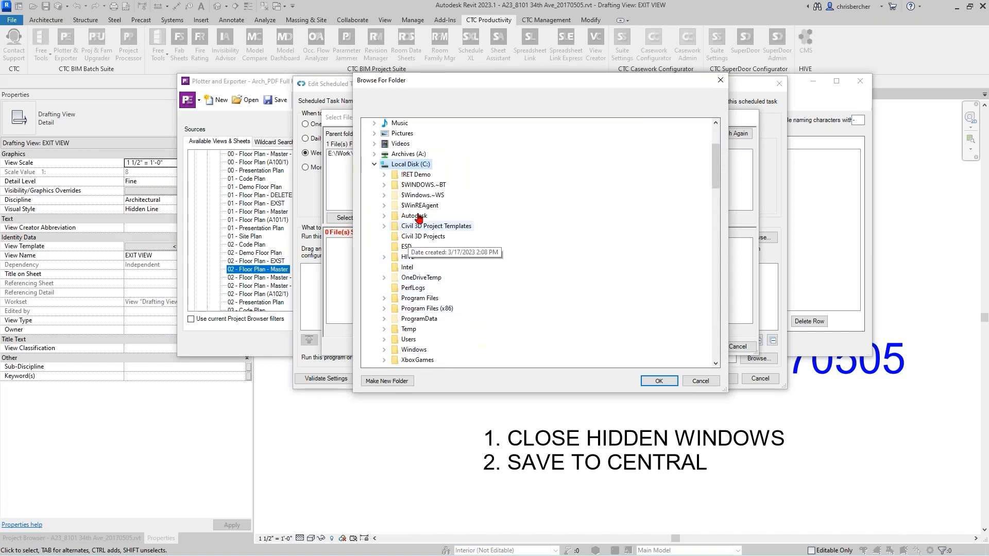
left_click(415, 174)
left_click(427, 329)
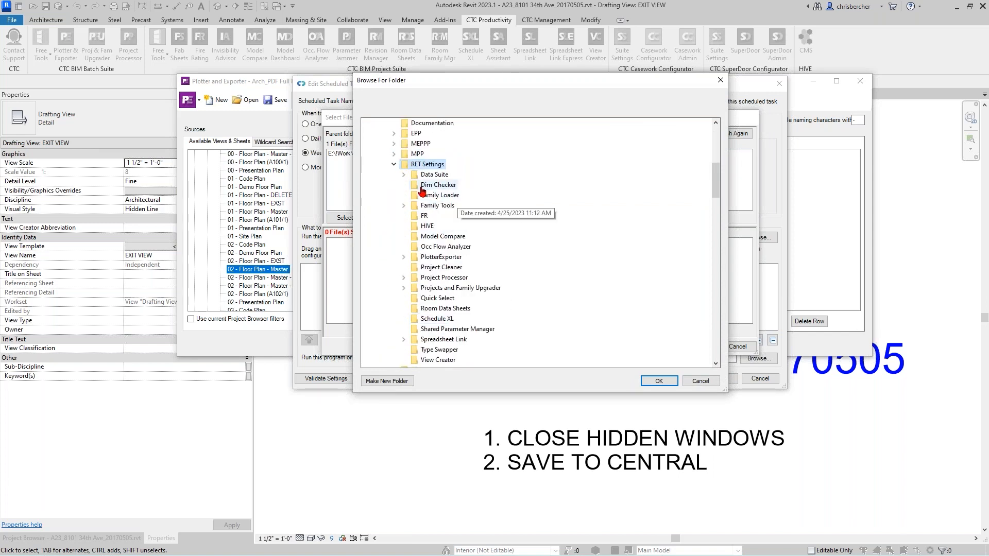
double_click(425, 257)
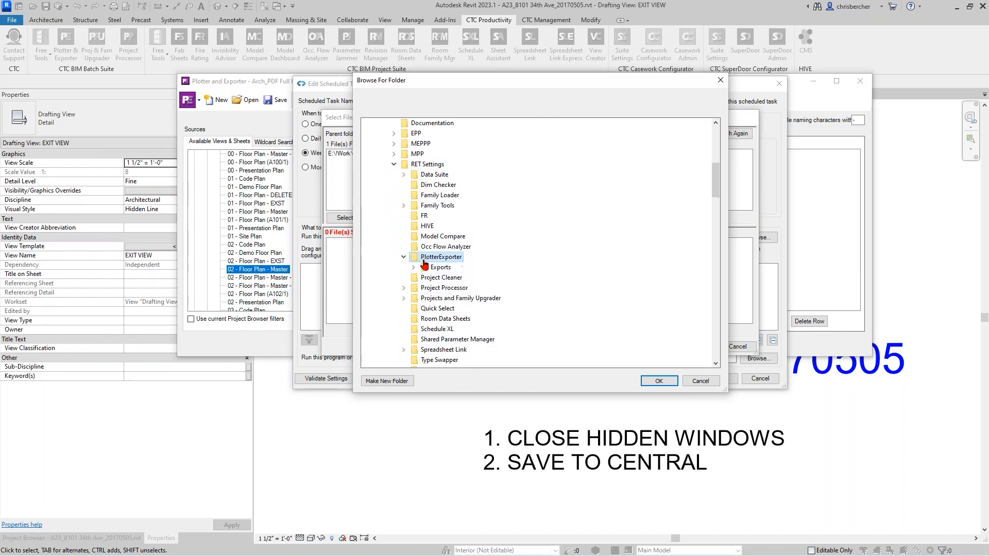
left_click(656, 383)
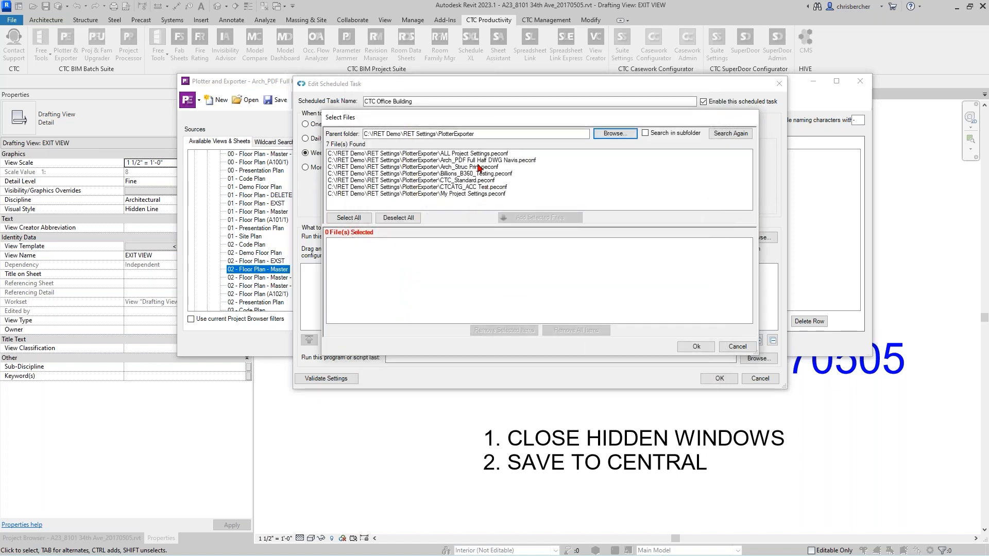
left_click(478, 161)
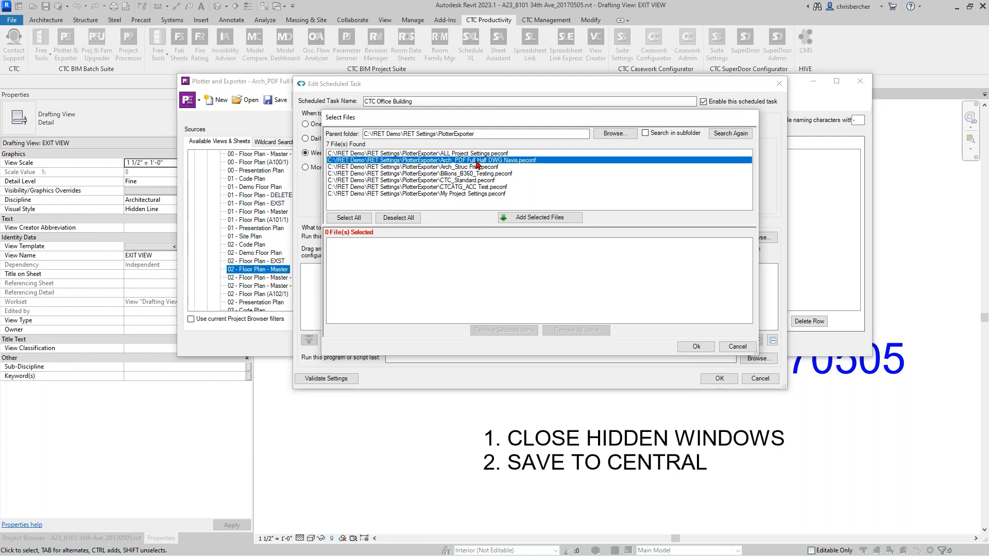
left_click(545, 219)
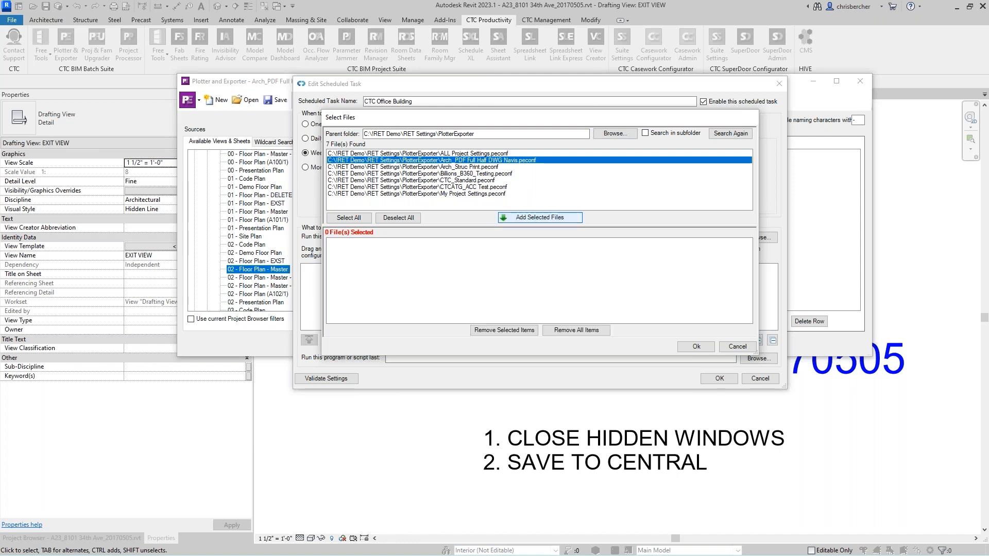
left_click(698, 345)
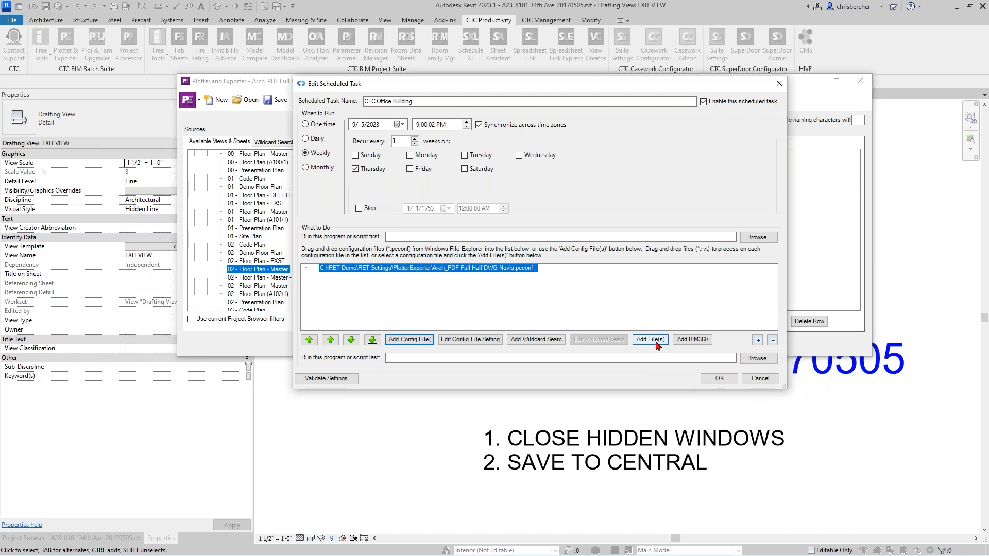
Start adding BIM360 files, sign in to Autodesk in the browser with the prefilled credentials, and authorize CTC Software's access.
left_click(697, 339)
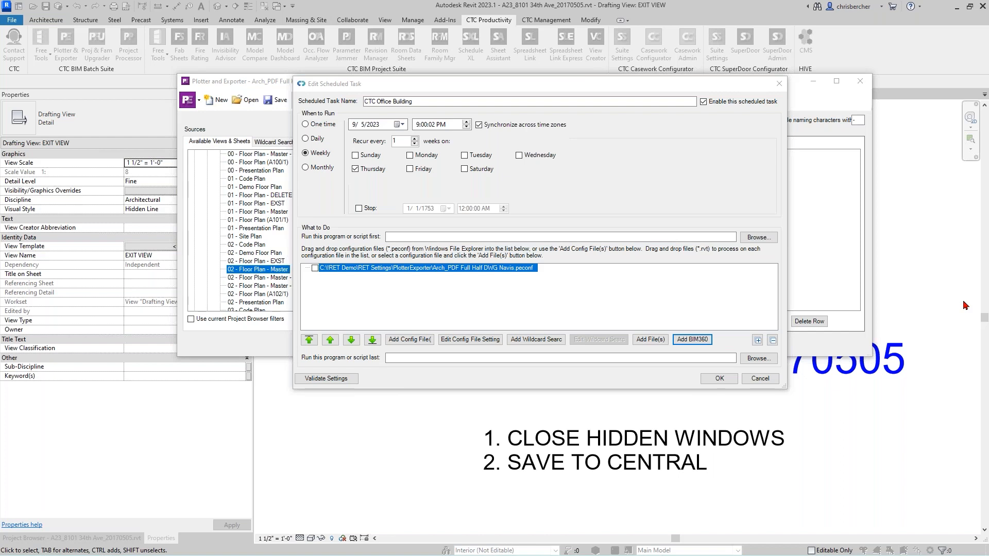
left_click_drag(345, 78, 393, 97)
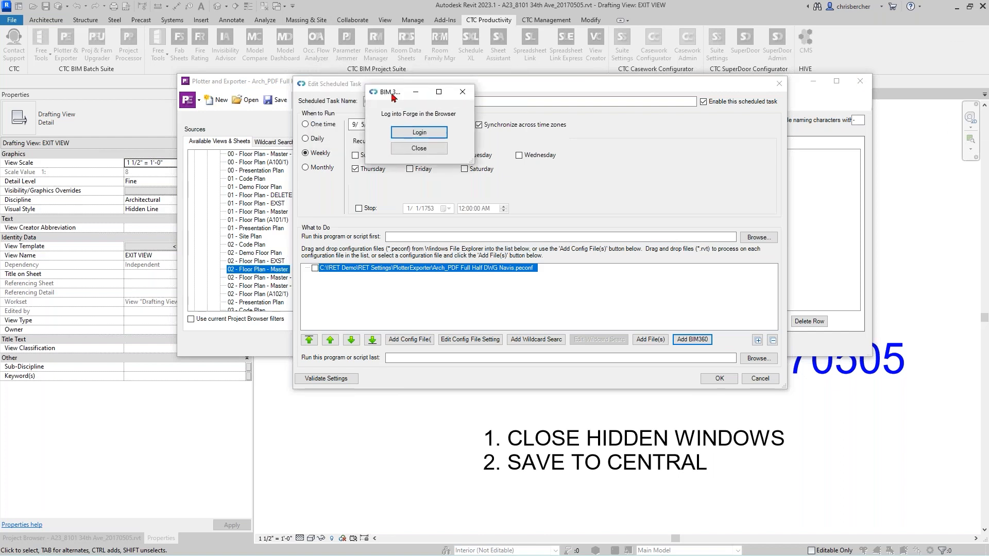
left_click(419, 133)
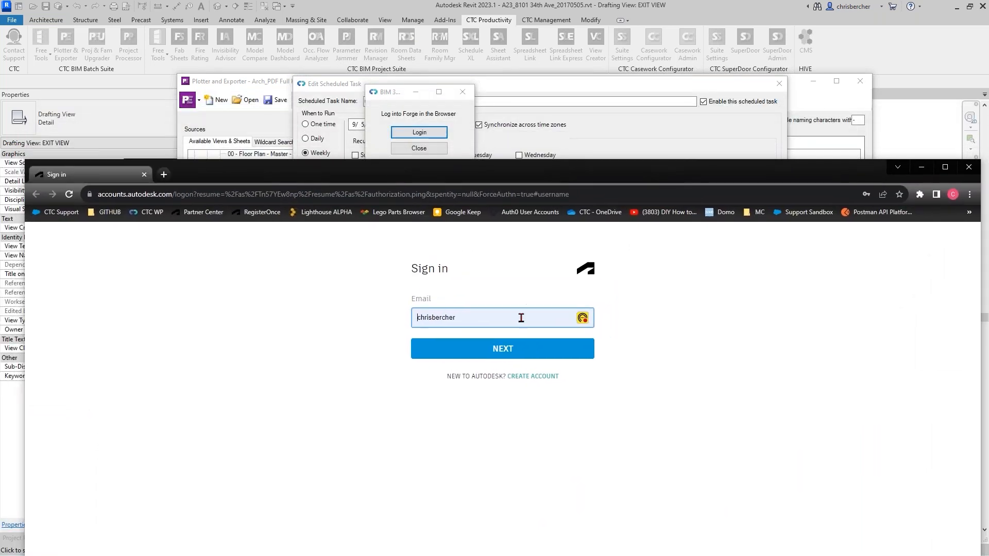
left_click(521, 349)
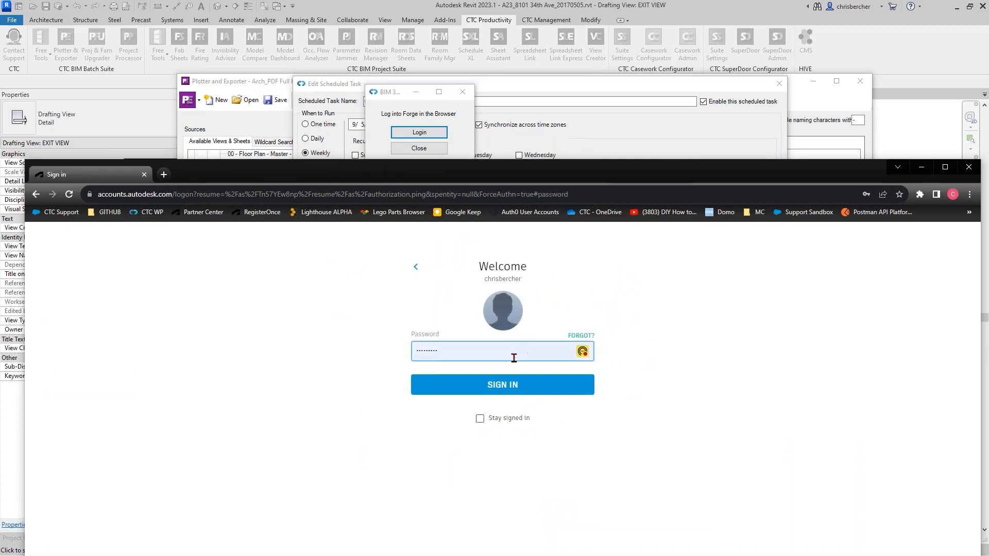
left_click(514, 384)
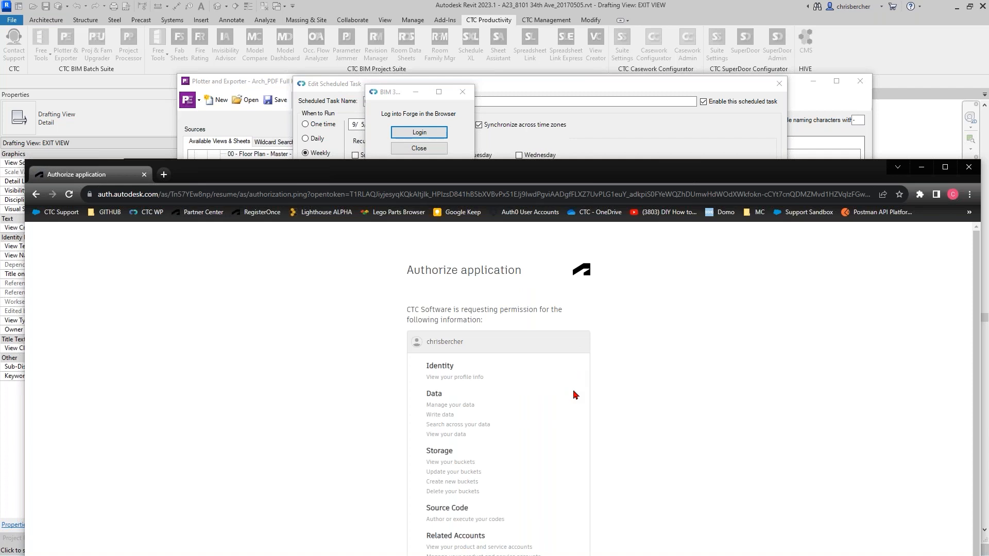
scroll(586, 367, "down", 1)
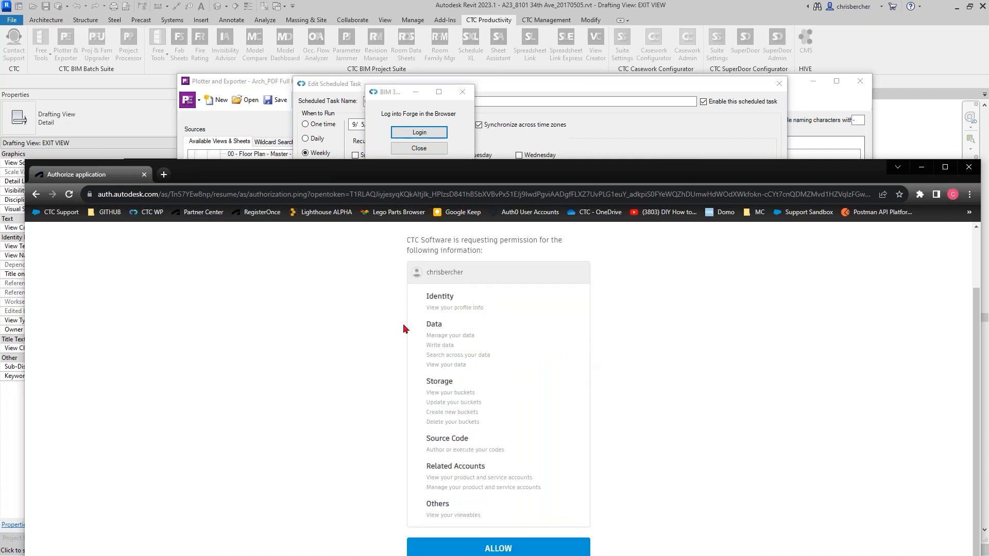
left_click(473, 551)
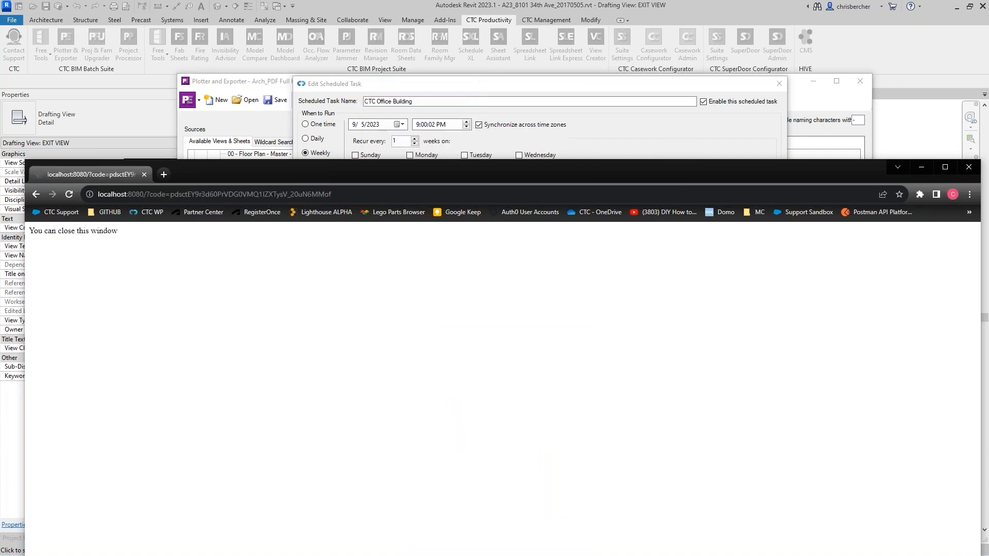
left_click(969, 167)
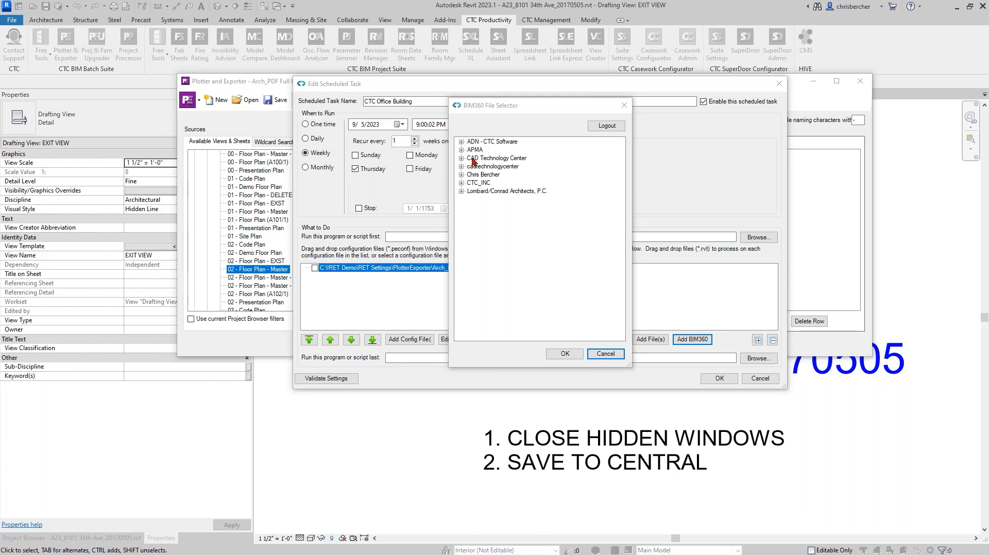
Select A23_8101 34th Ave_20170505.rvt from the CTC Office Building 2023 Project Files under ADN - CTC Software.
left_click(462, 143)
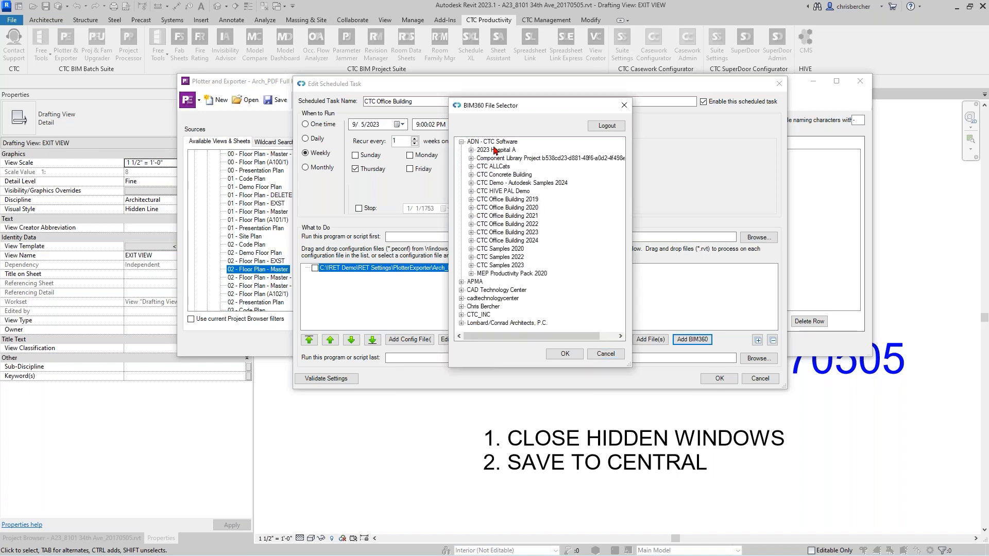
left_click(493, 143)
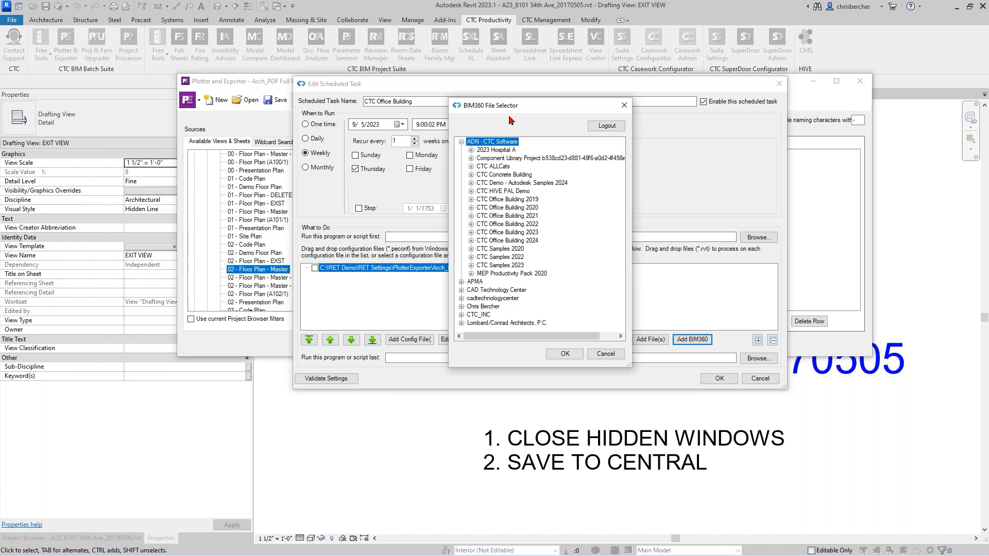
left_click_drag(516, 110, 515, 103)
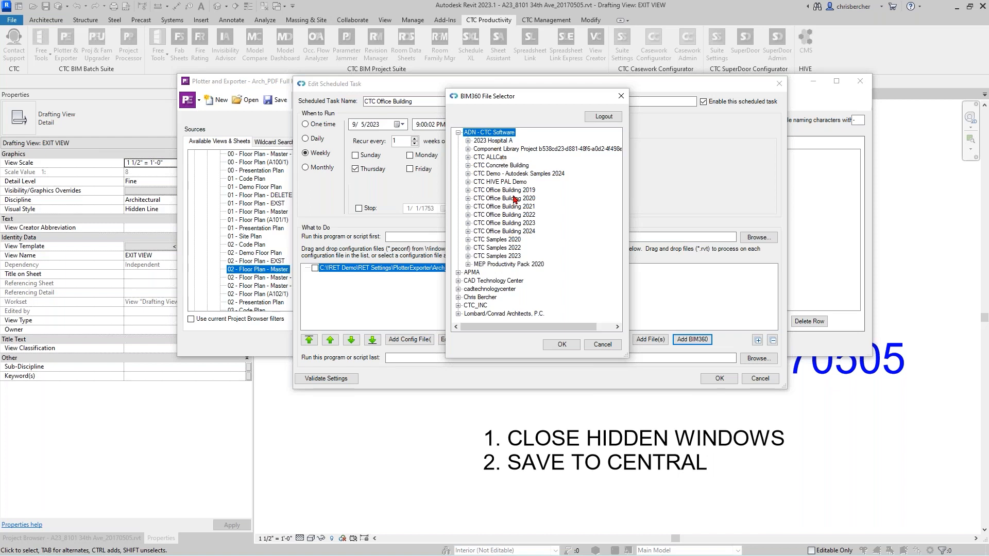
double_click(503, 224)
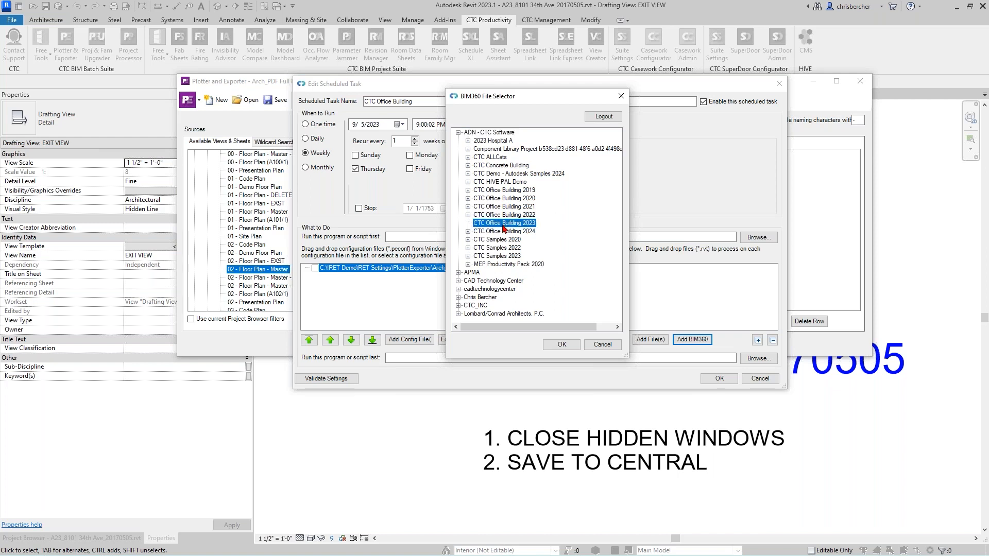
left_click(496, 240)
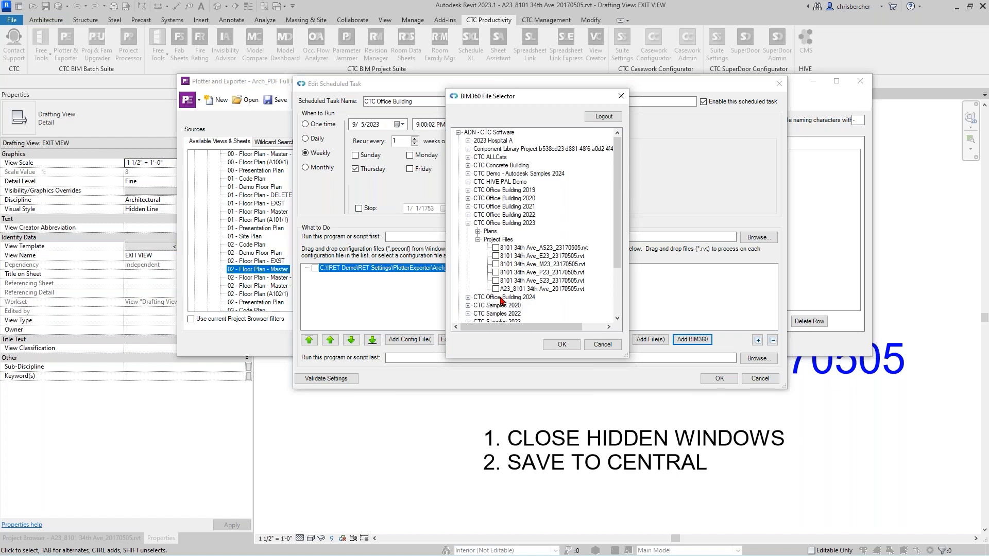
left_click(496, 289)
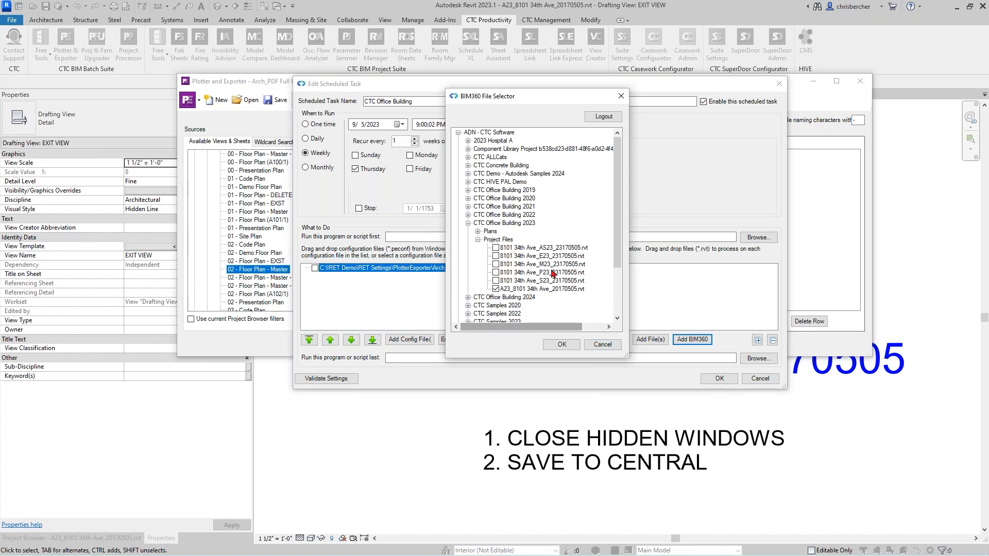
Also select Arch Sample Model_A23.rvt from the CTC Samples 2023 Project Files and add the selected BIM360 models to the scheduled task.
scroll(554, 274, "down", 3)
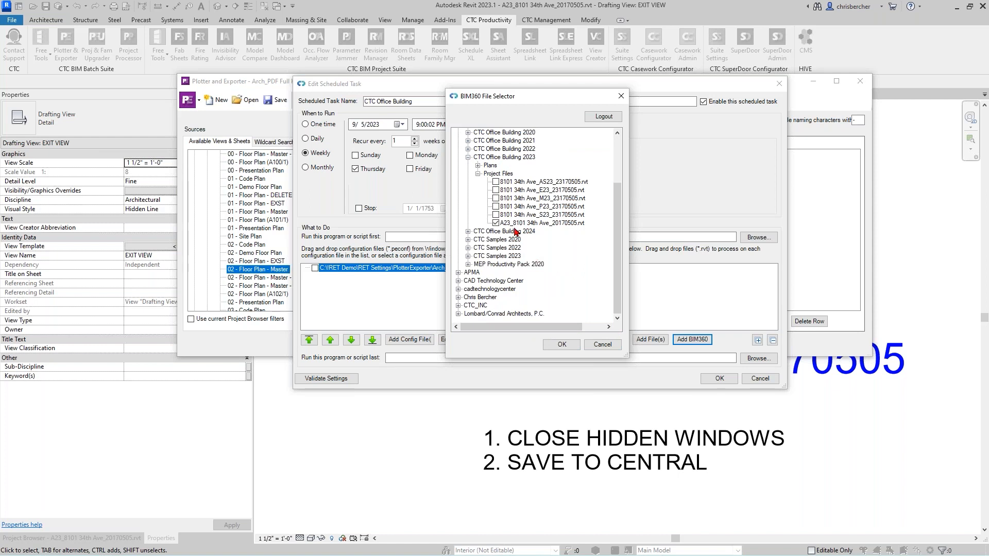
left_click(503, 257)
scroll(503, 266, "up", 3)
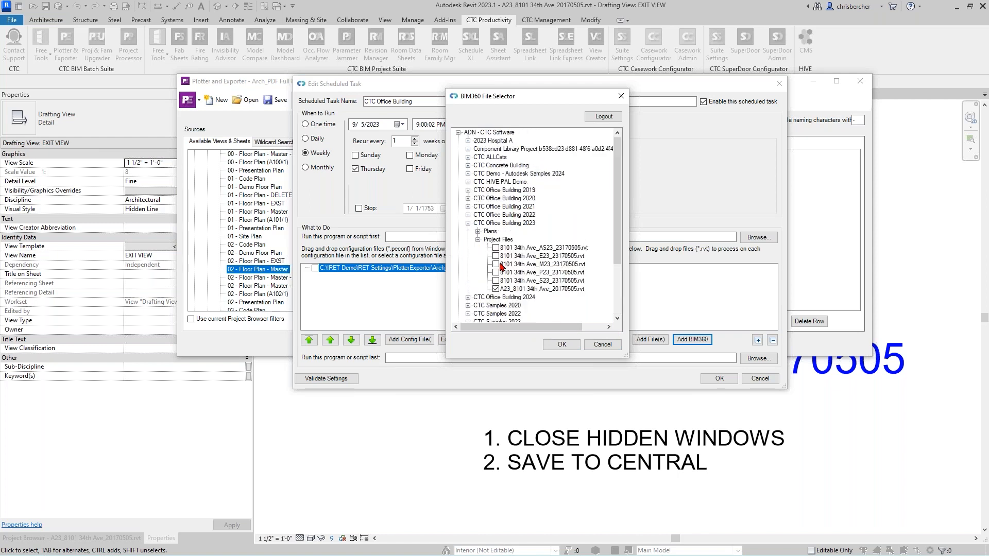
scroll(478, 229, "down", 3)
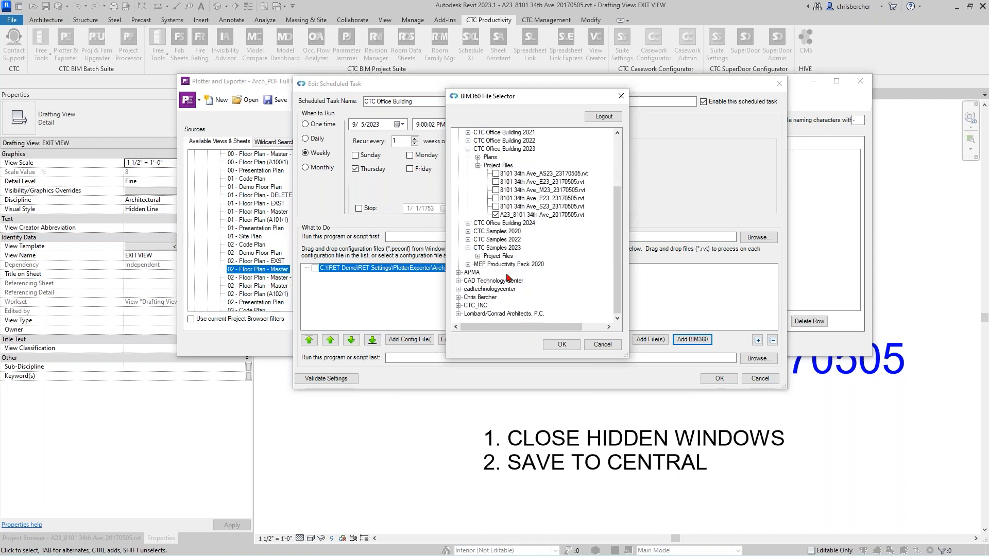
scroll(509, 267, "up", 3)
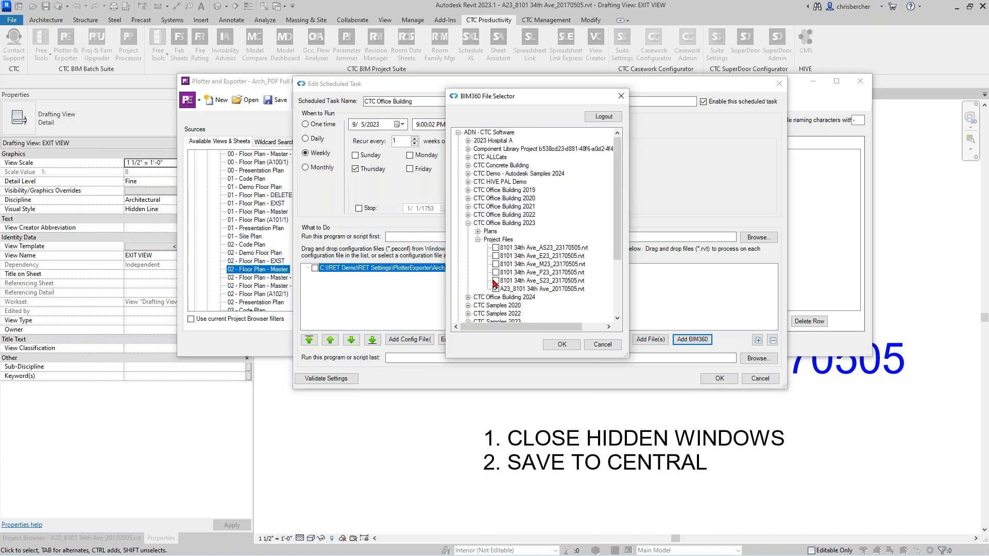
scroll(495, 261, "down", 3)
left_click(496, 256)
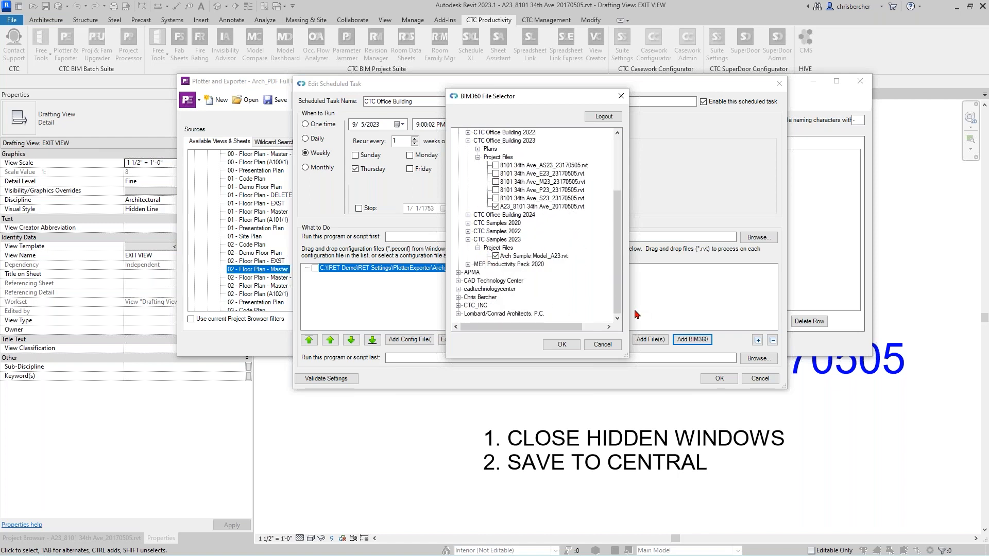
left_click(563, 348)
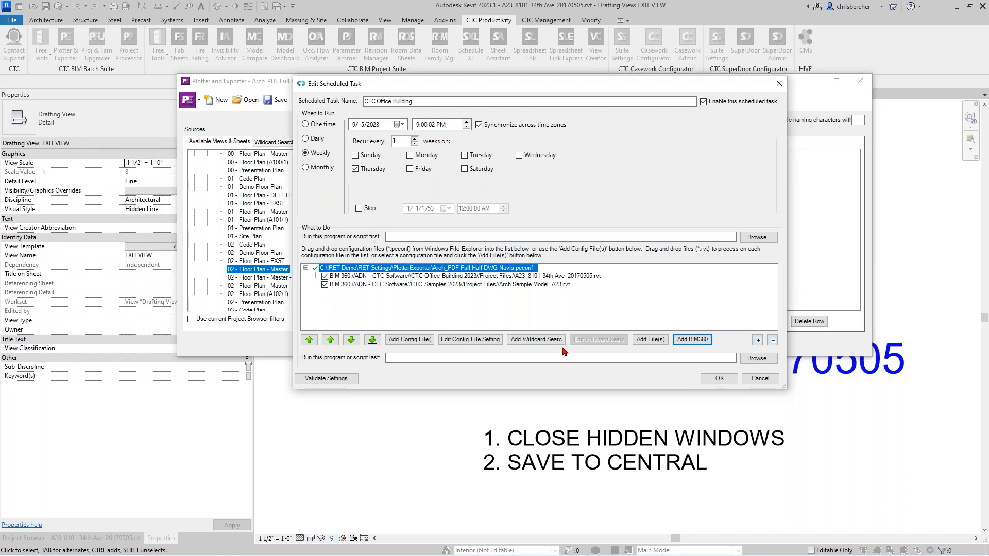
Check the BIM360 models listed under the configuration file, save the scheduled task, and close the task list after checking its entry.
left_click(449, 277)
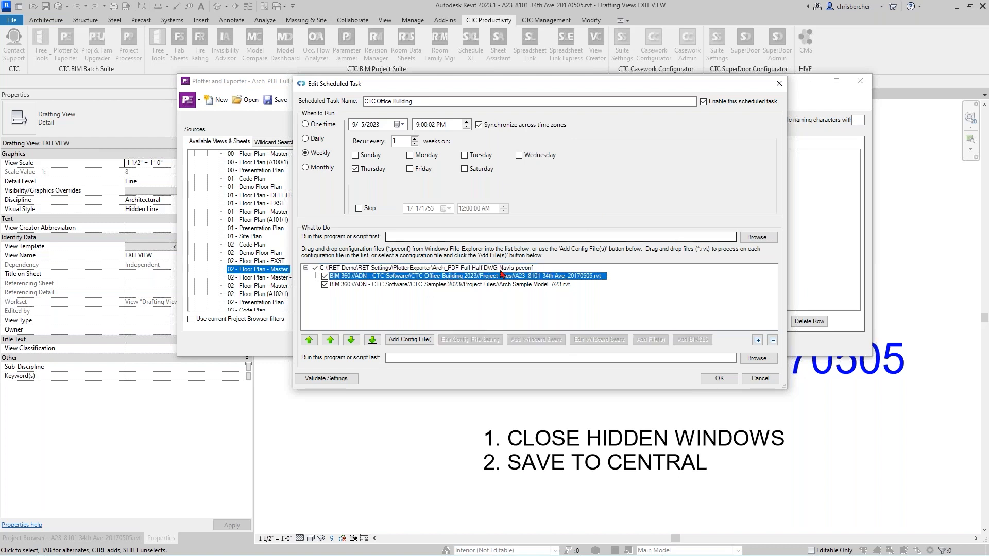
left_click(484, 284)
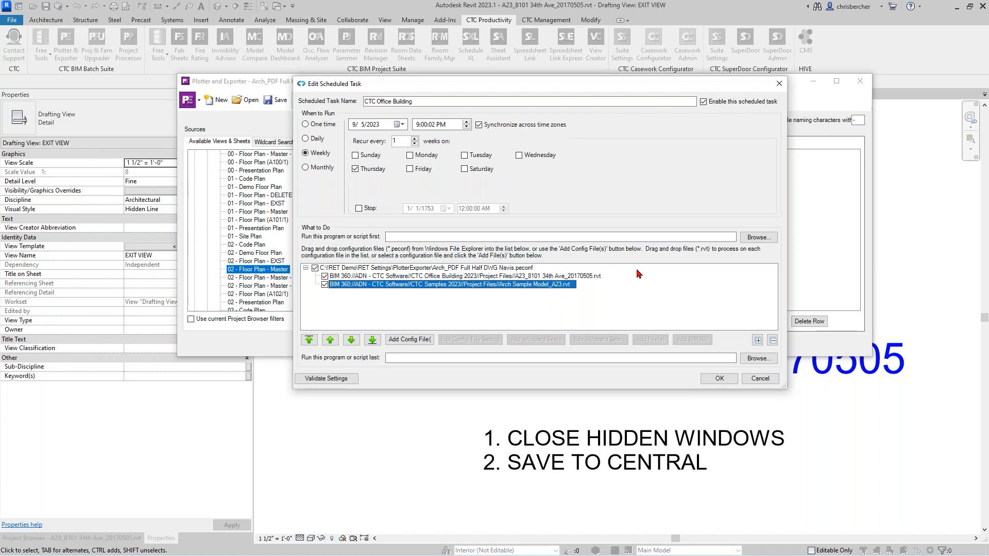
left_click(706, 380)
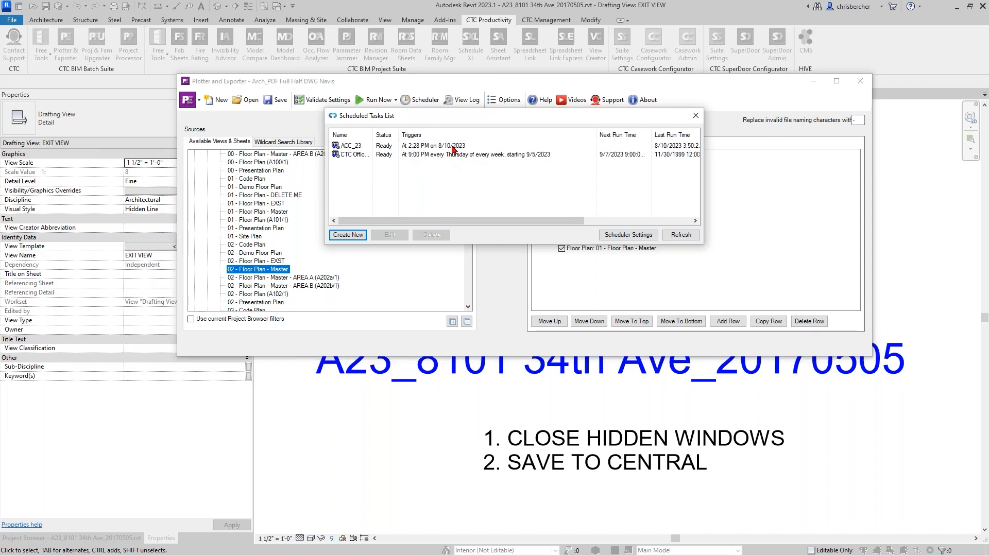
left_click(435, 156)
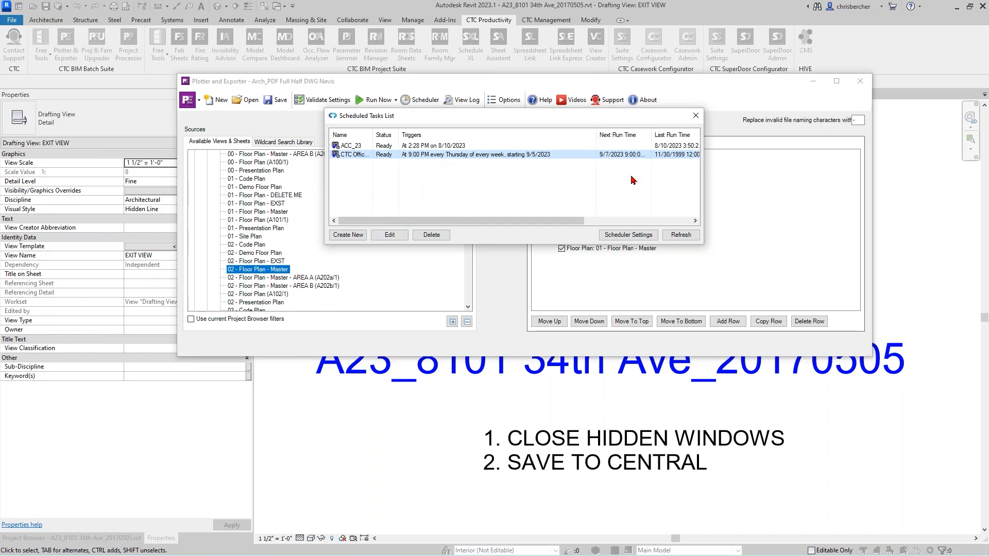
left_click(695, 116)
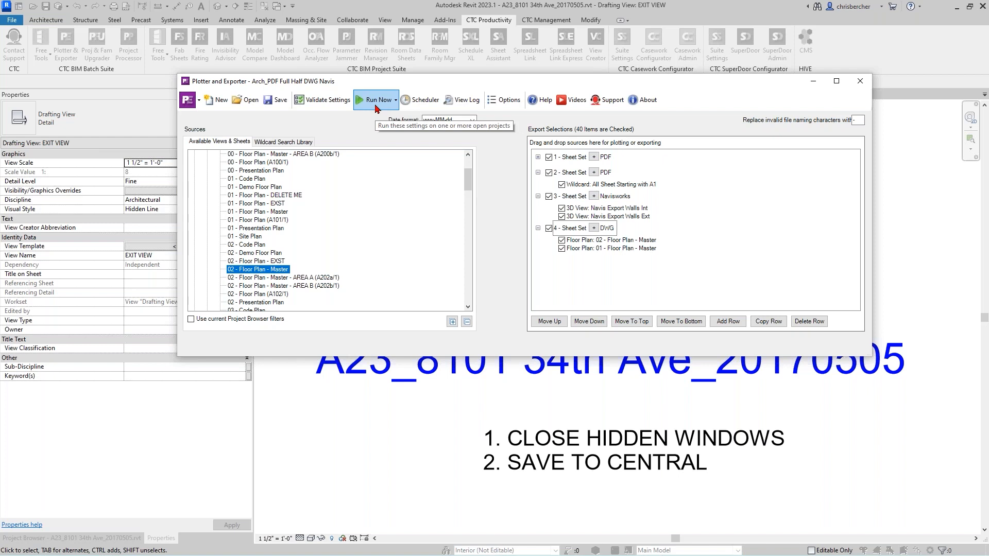
Reopen the Scheduler to read the Revit scheduled task editing instructions, including the login requirement, and close the instructions and the task list.
left_click(413, 101)
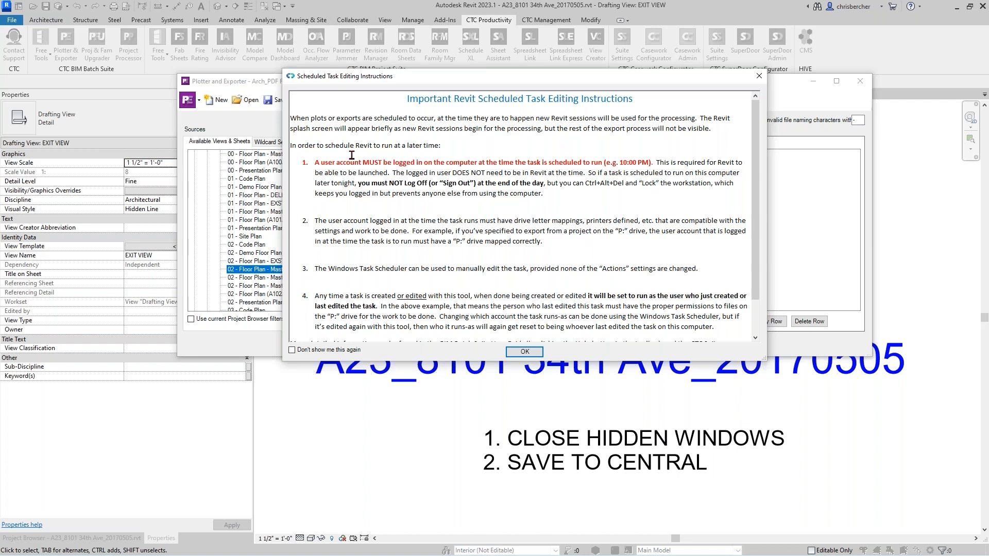
left_click_drag(311, 165, 603, 164)
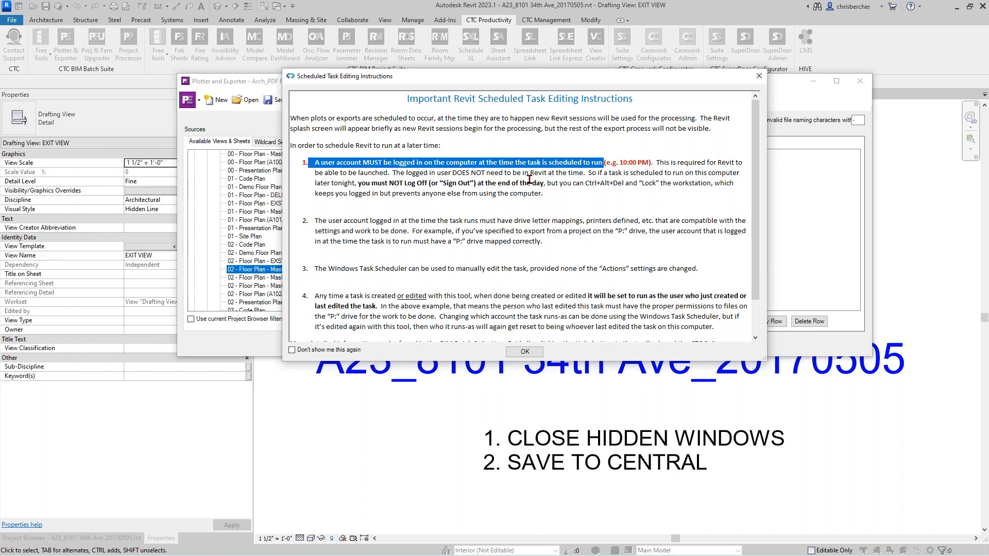
scroll(530, 173, "down", 1)
scroll(490, 170, "up", 1)
scroll(597, 221, "down", 2)
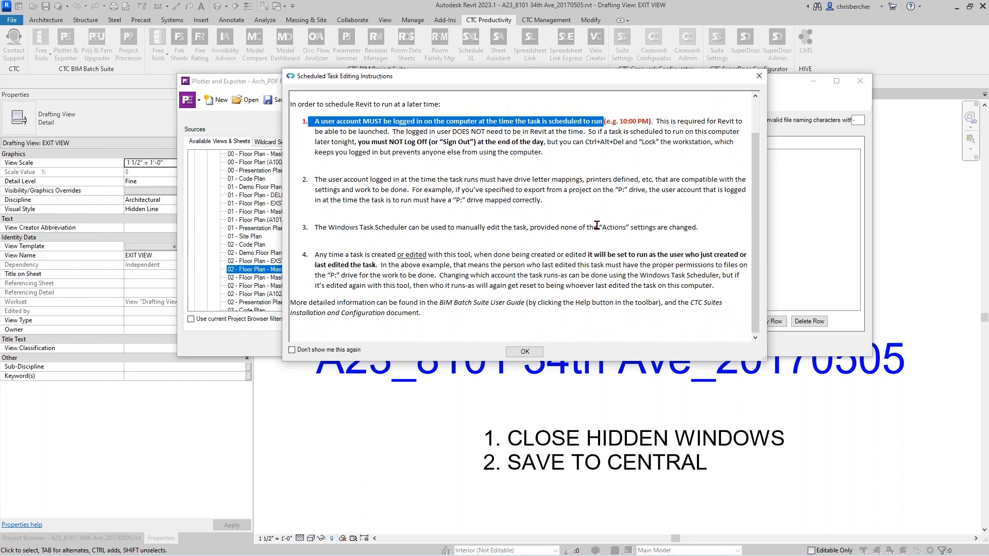
scroll(598, 234, "up", 2)
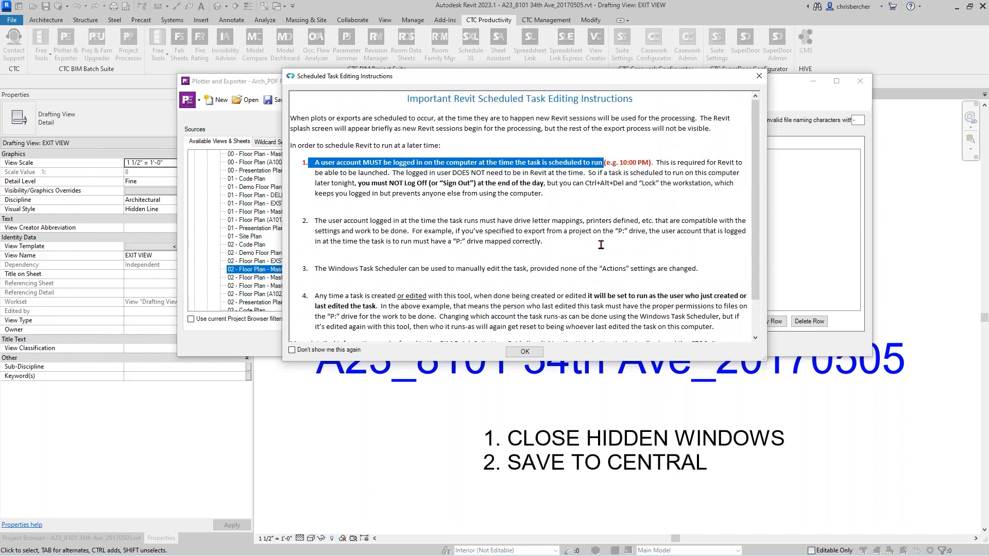
scroll(586, 243, "down", 2)
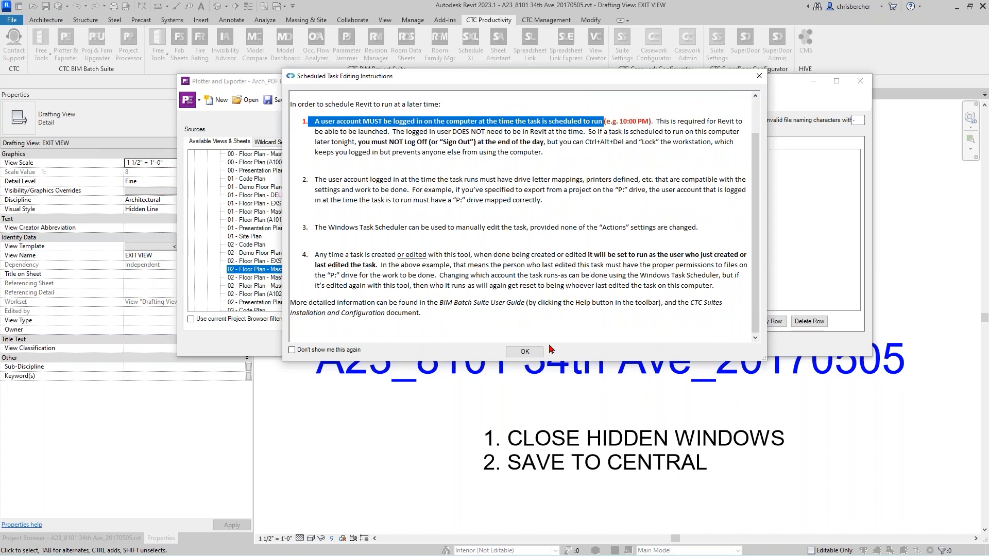
left_click(533, 354)
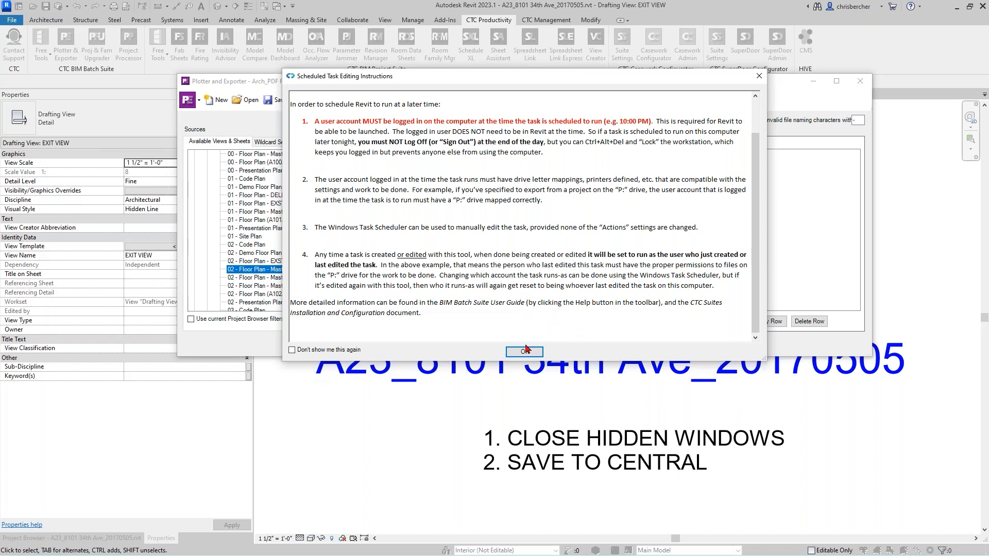
left_click(525, 352)
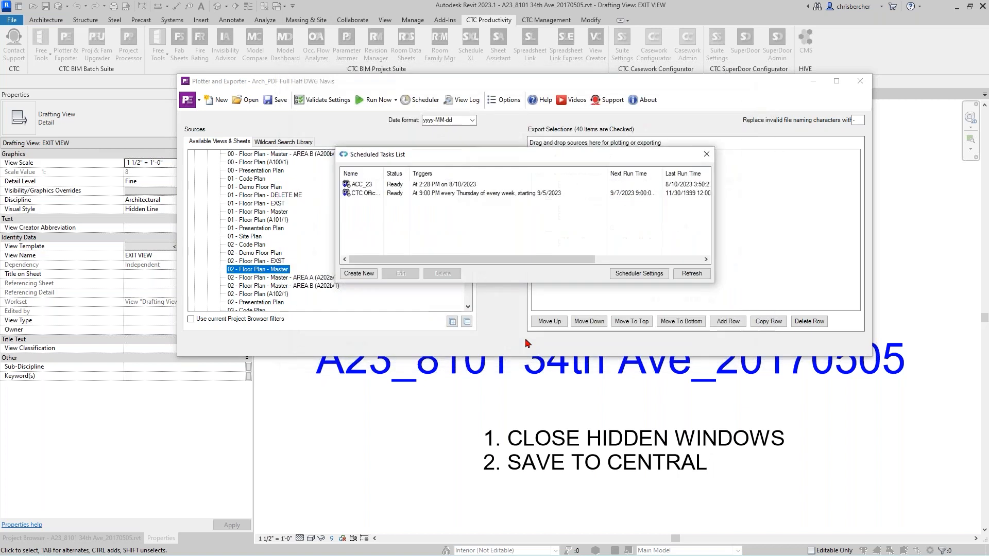
left_click(706, 155)
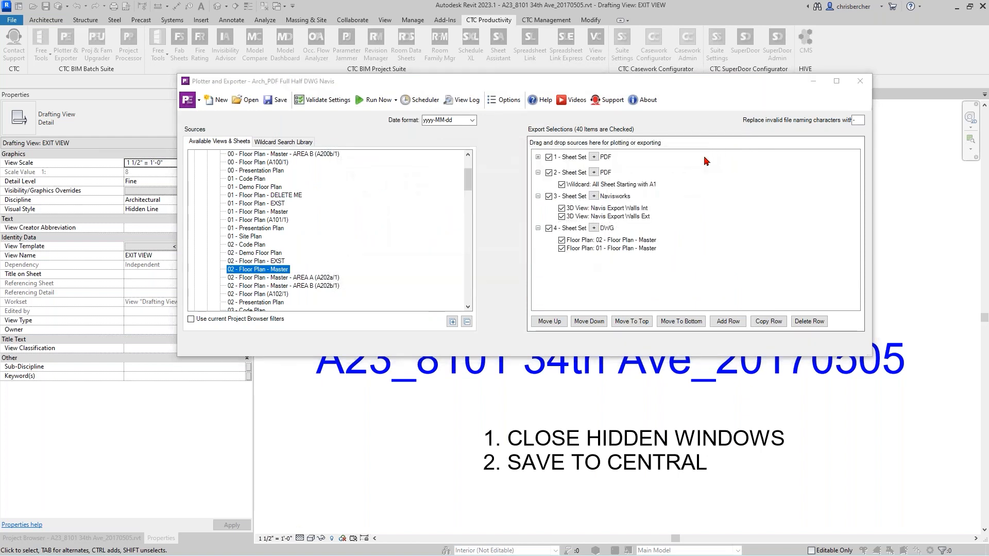
Switch to File Explorer and open the export folder 2023-08-10_14.28.40 in C:\Temp\PE OUT.
left_click_drag(988, 89, 298, 43)
left_click(200, 392)
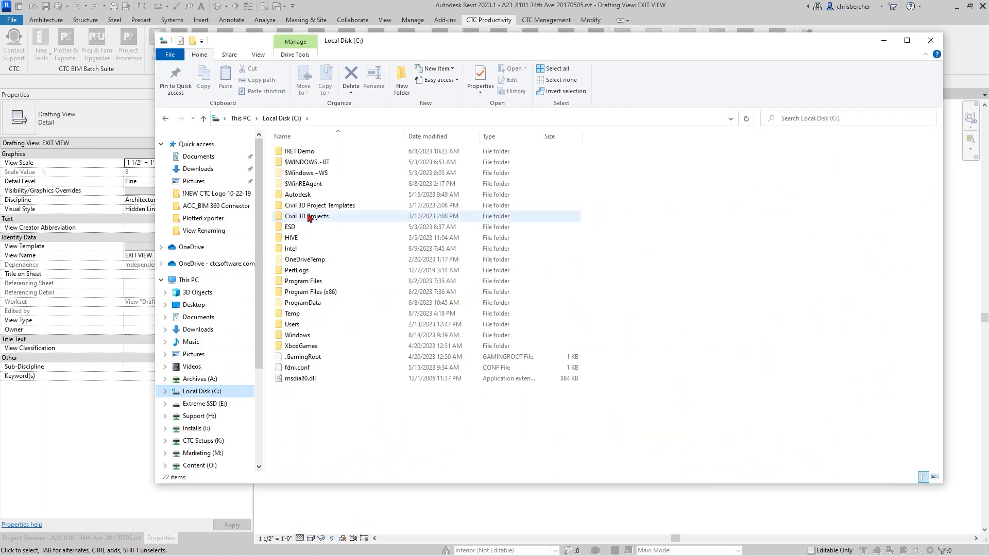
double_click(291, 319)
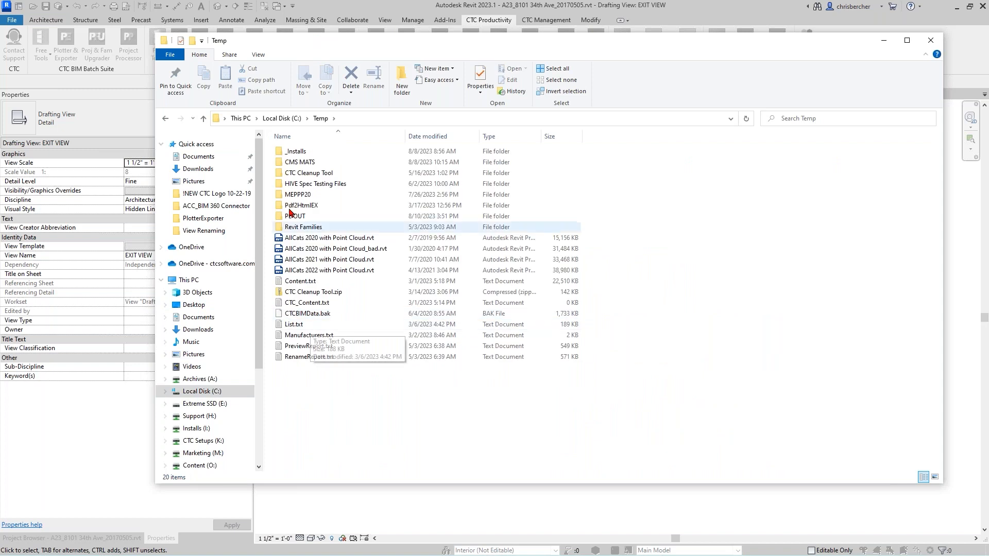
double_click(310, 217)
mouse_move(369, 197)
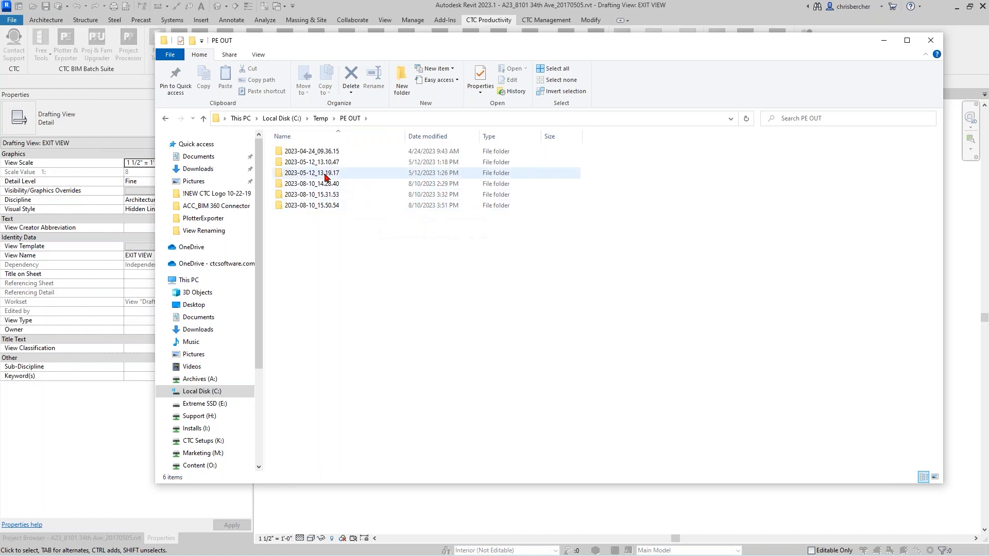
mouse_move(326, 177)
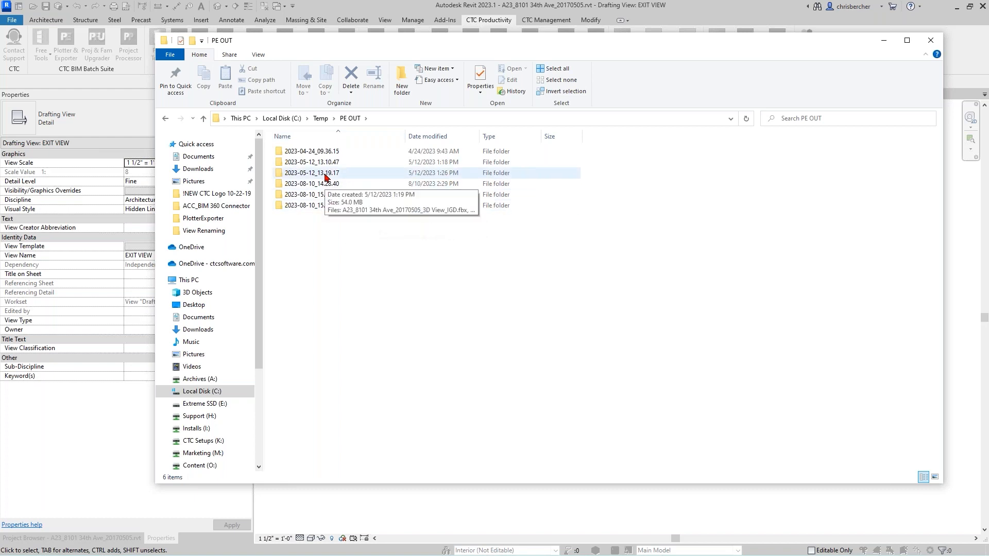
double_click(298, 186)
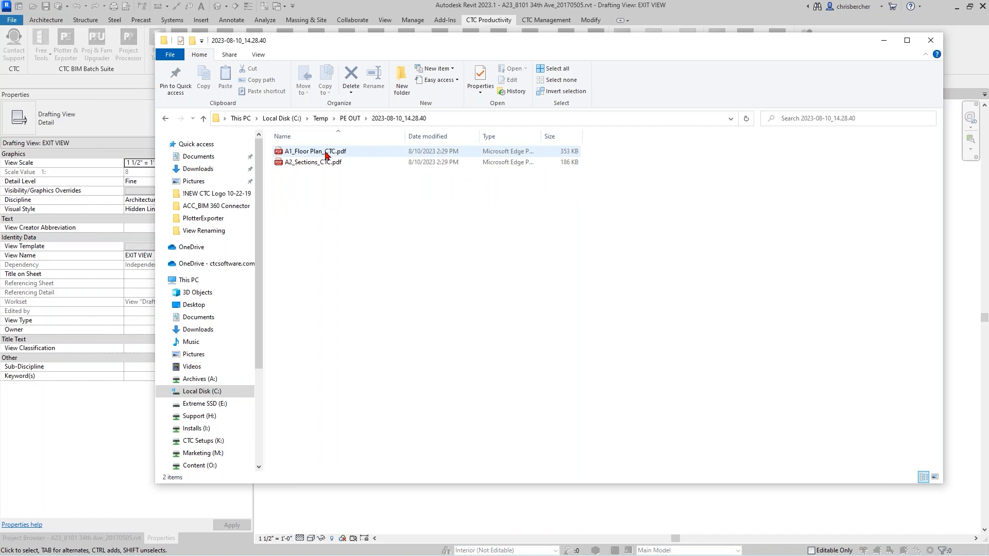
Examine the exported files in the 2023-05-12_13.19.17 folder, return to PE OUT, and open the 2023-05-12_13.10.47 folder.
left_click(350, 118)
left_click(317, 174)
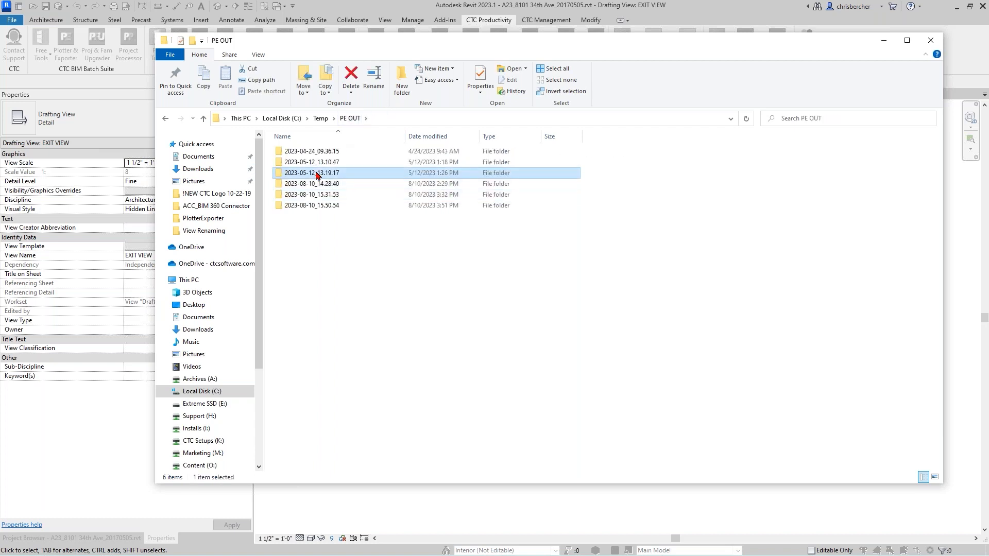
double_click(317, 174)
scroll(373, 267, "down", 9)
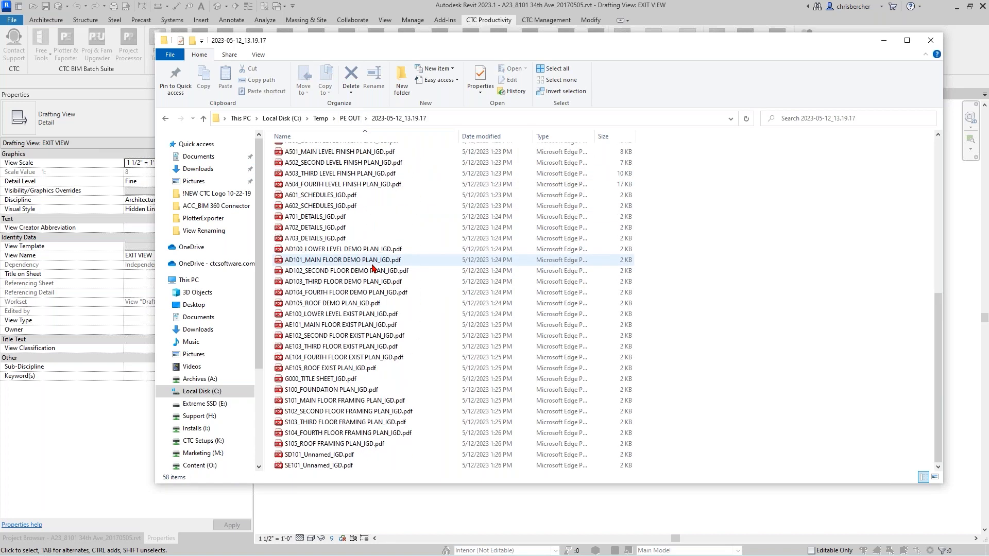
scroll(374, 282, "up", 10)
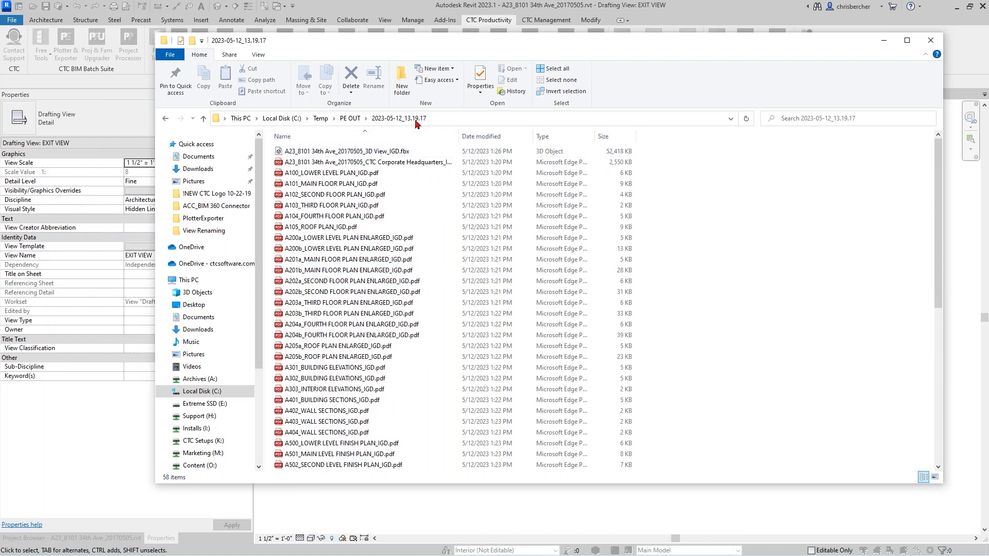
left_click_drag(459, 137, 465, 136)
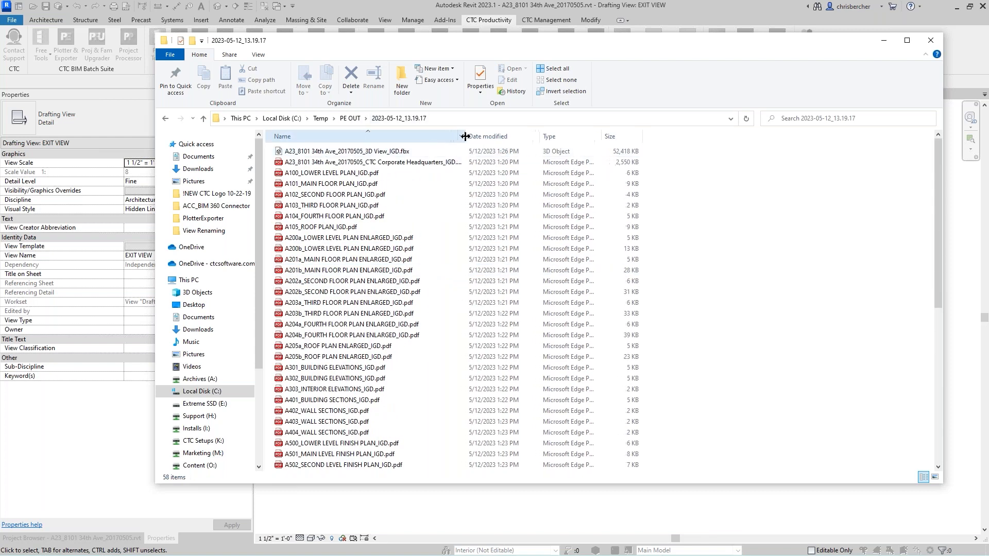
left_click(350, 118)
double_click(336, 162)
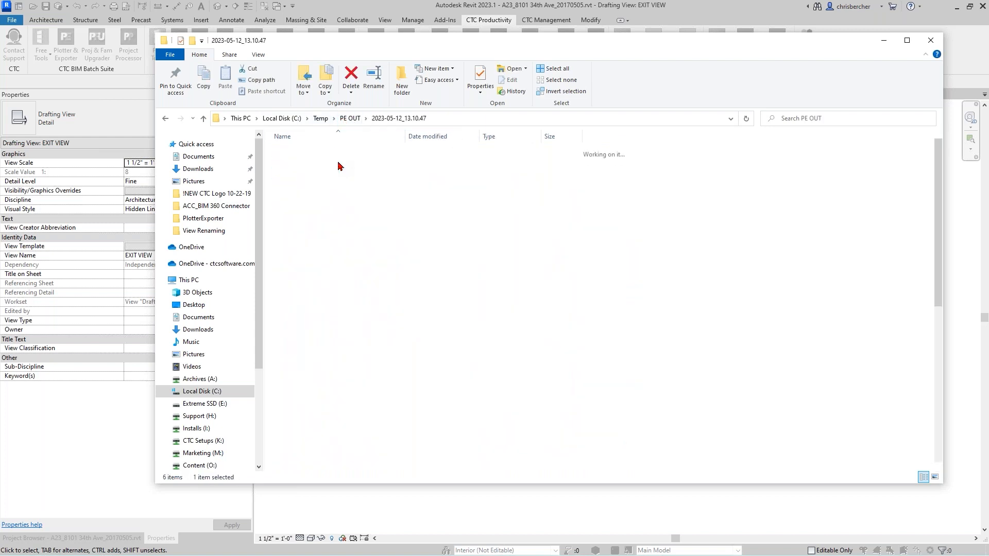
Return to PE OUT, examine the PDFs exported to the 2023-08-10_15.50.54 folder, and go back to PE OUT.
left_click(350, 119)
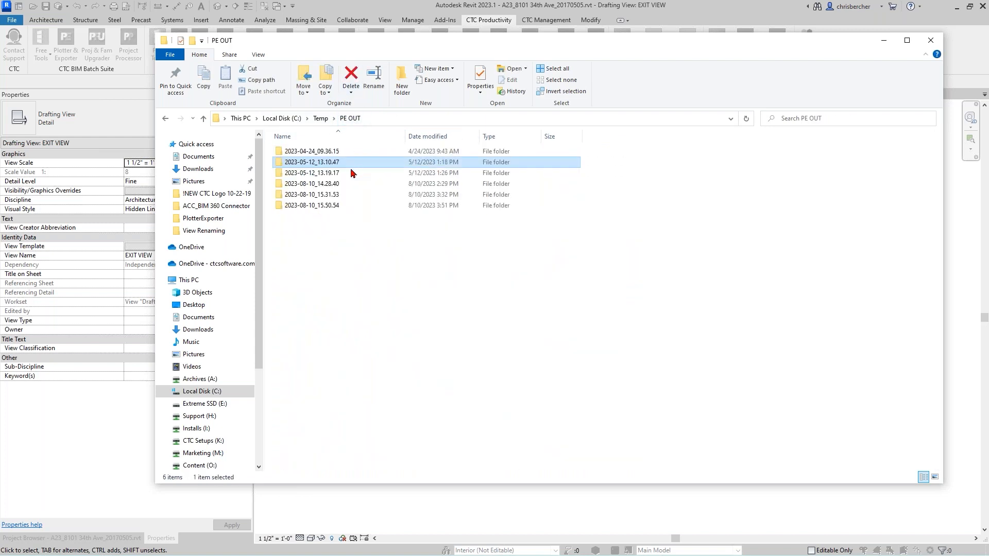
double_click(321, 206)
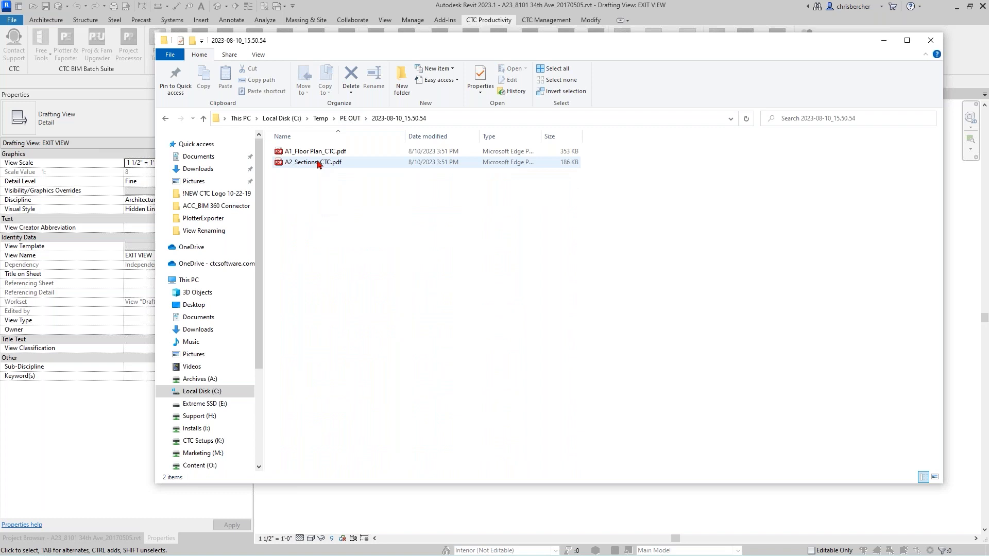
left_click(351, 119)
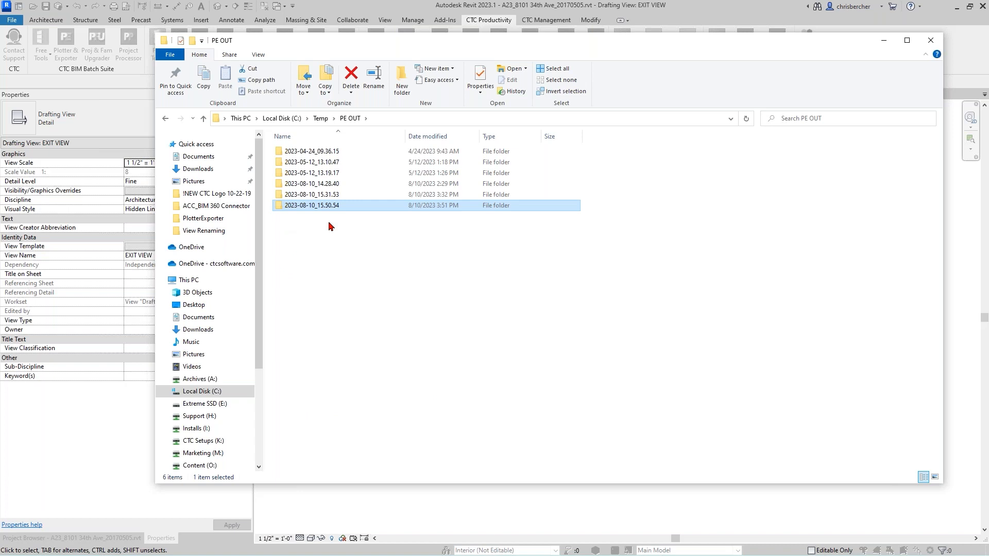
mouse_move(337, 208)
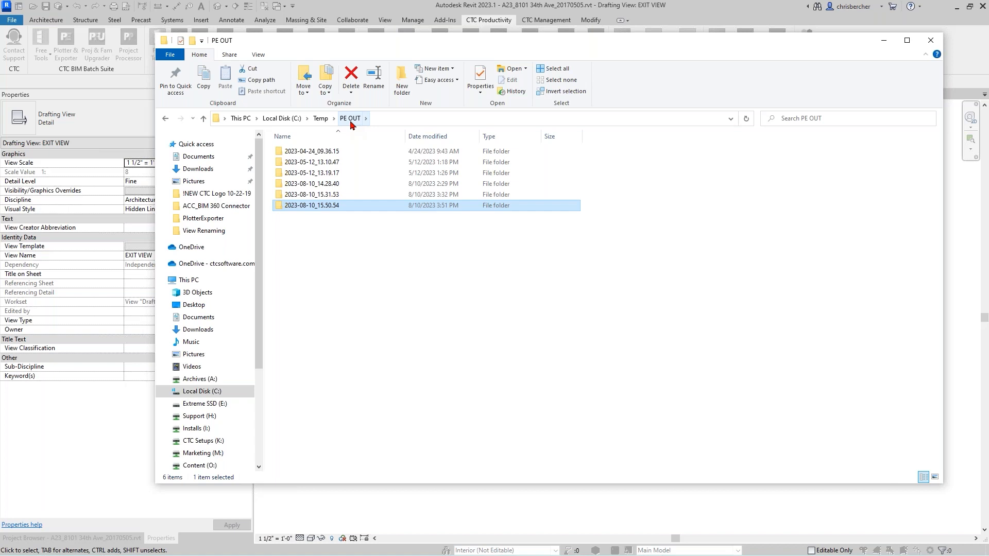
Switch back to Plotter and Exporter, examine the general and email settings in its Options, and close them without changes.
left_click(464, 5)
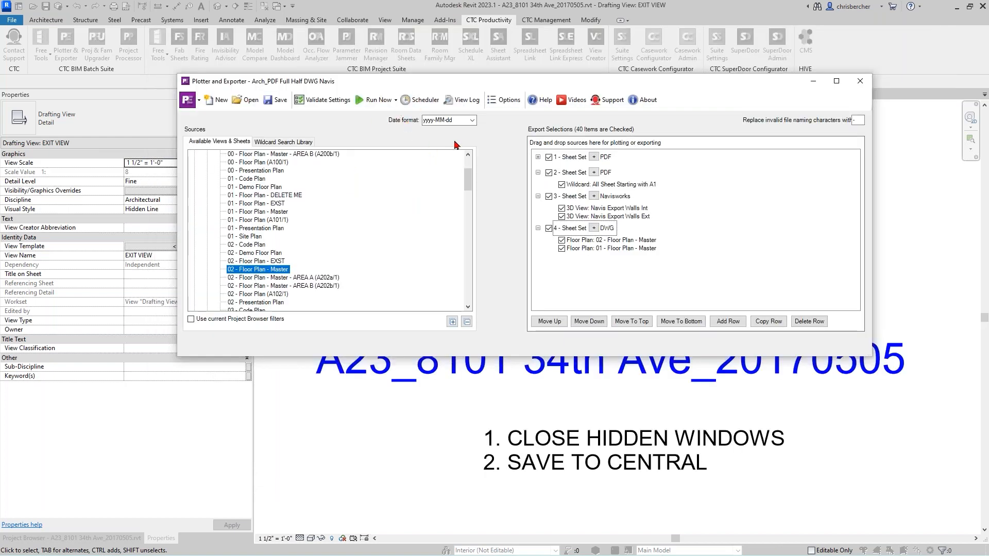
left_click(499, 100)
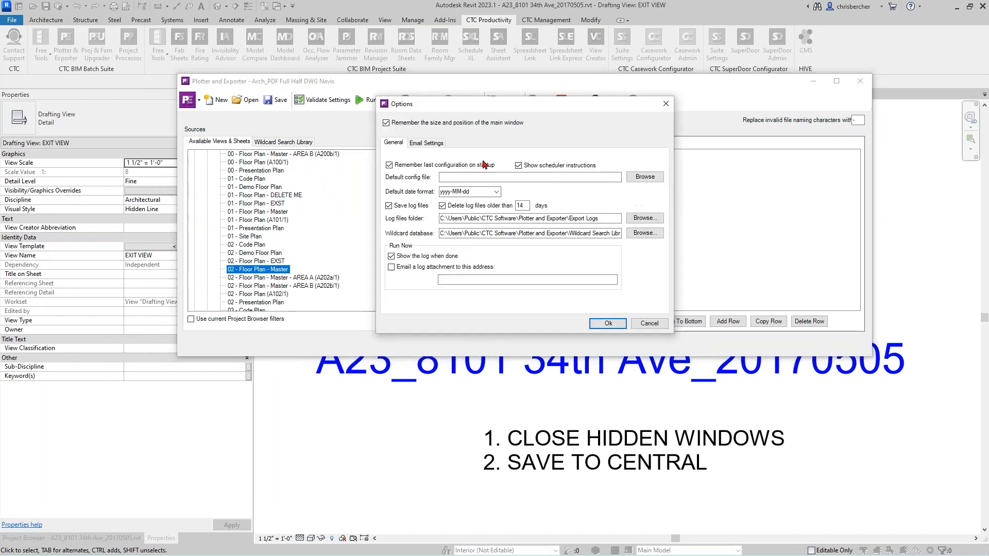
mouse_move(605, 107)
left_mouse_down()
mouse_move(637, 134)
mouse_move(614, 122)
left_mouse_up()
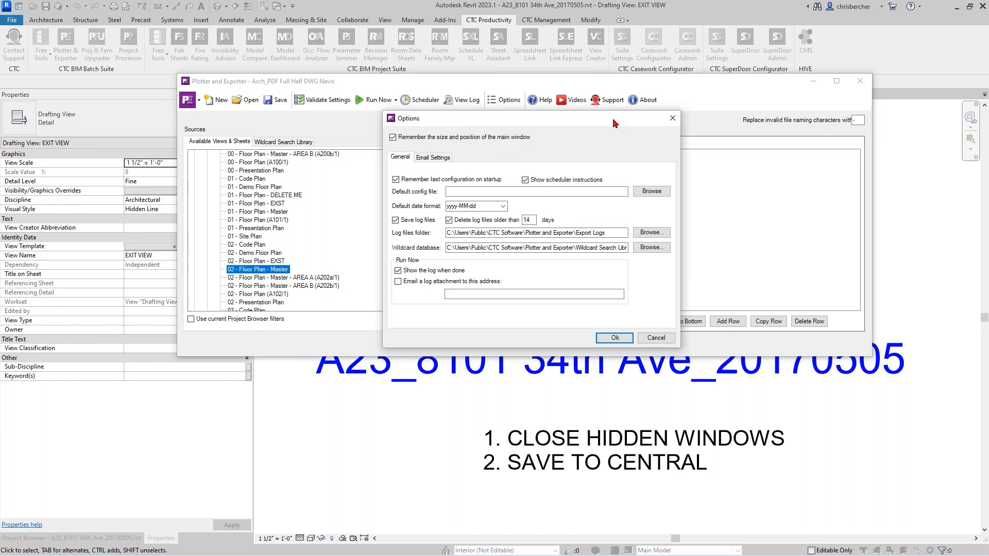
left_click_drag(535, 118, 334, 148)
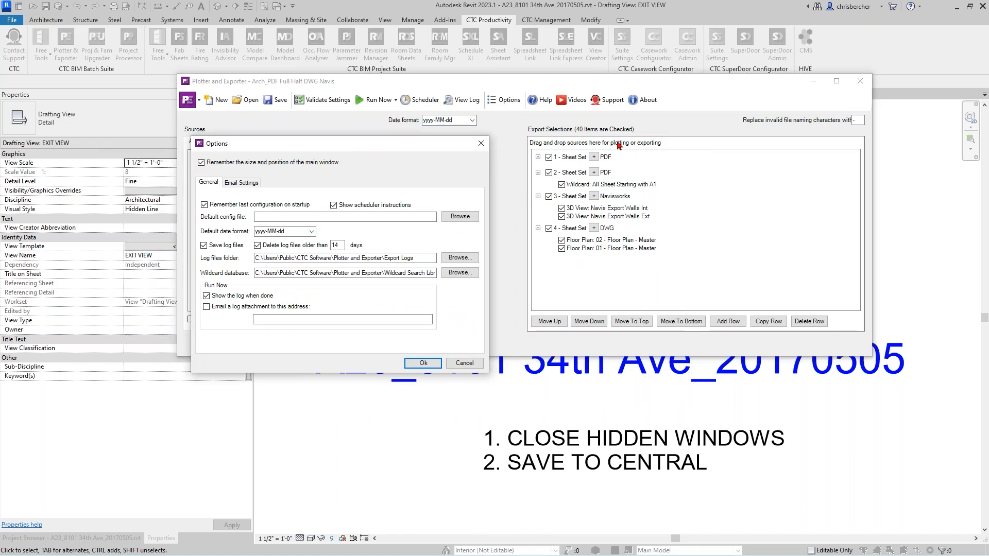
left_click_drag(361, 145, 498, 143)
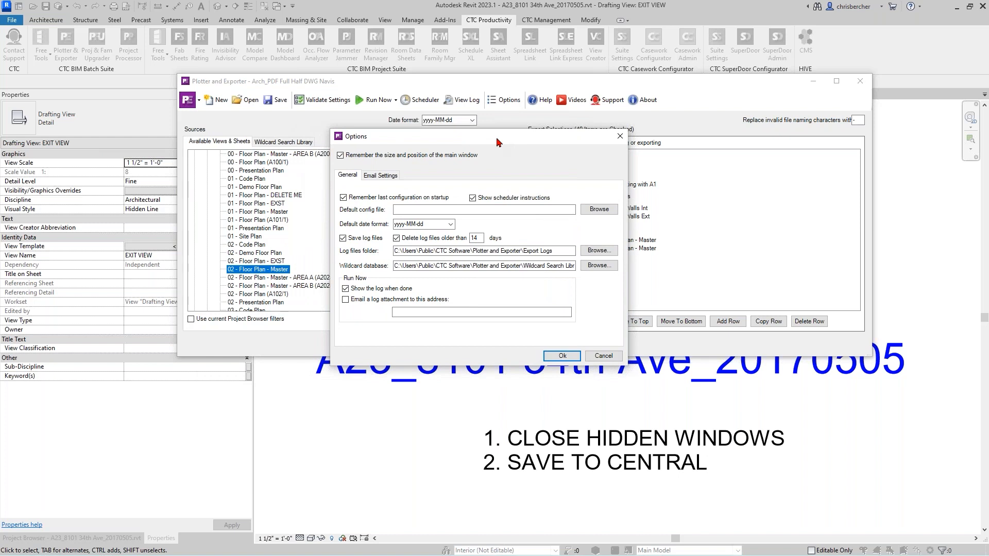
left_click(406, 209)
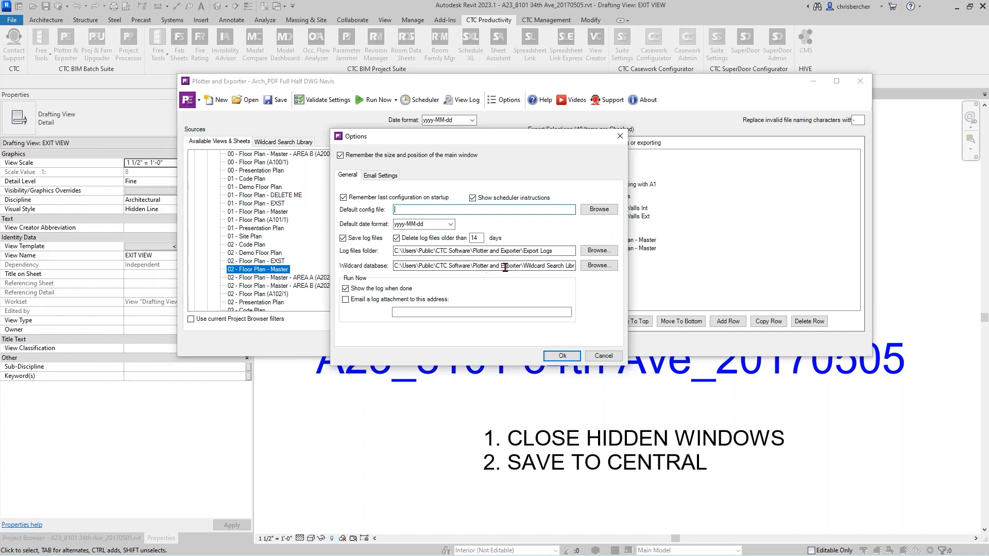
left_click_drag(430, 266, 631, 273)
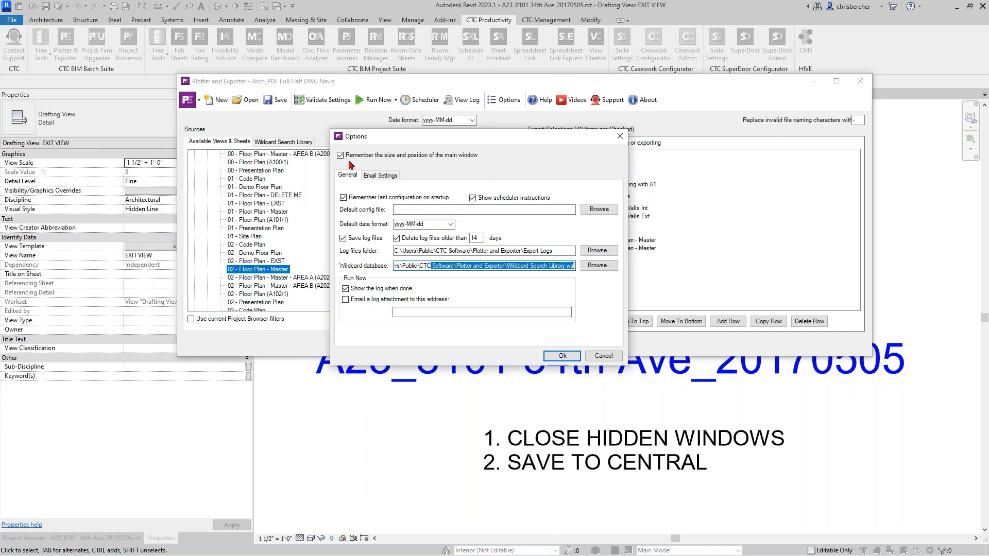
left_click(390, 176)
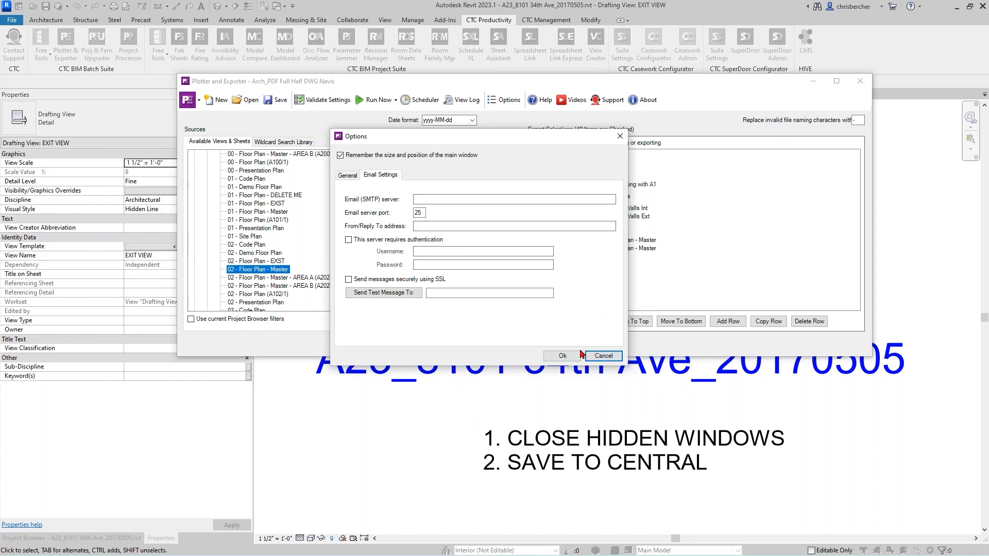
left_click(621, 136)
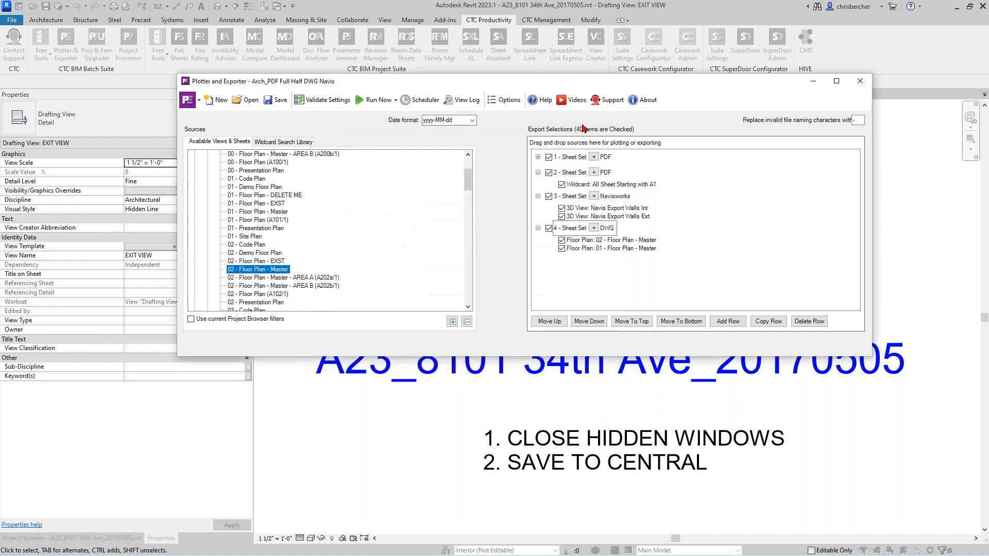
Switch to the web browser and open the BIM Batch Suite product page on ctcsoftware.com.
left_click_drag(556, 81, 561, 63)
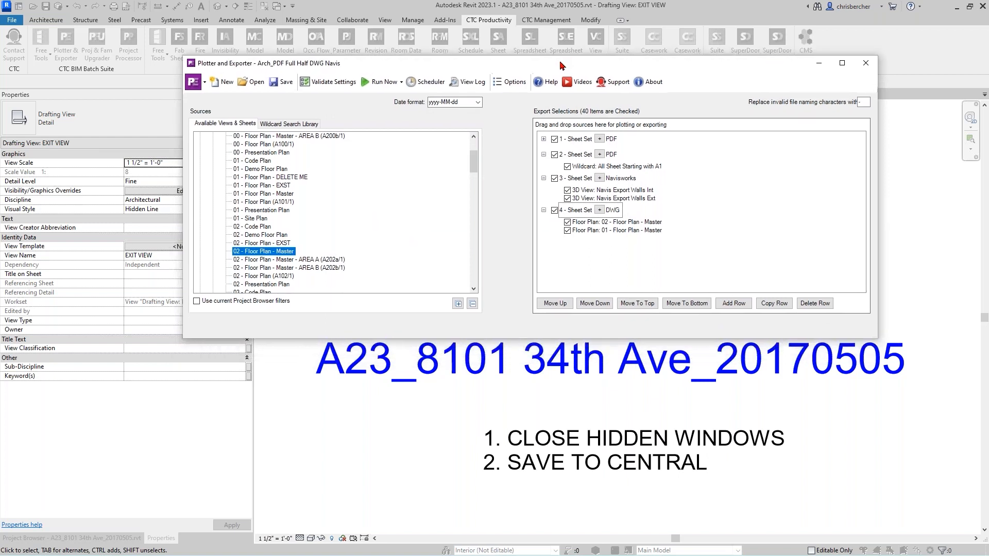
left_click(935, 112)
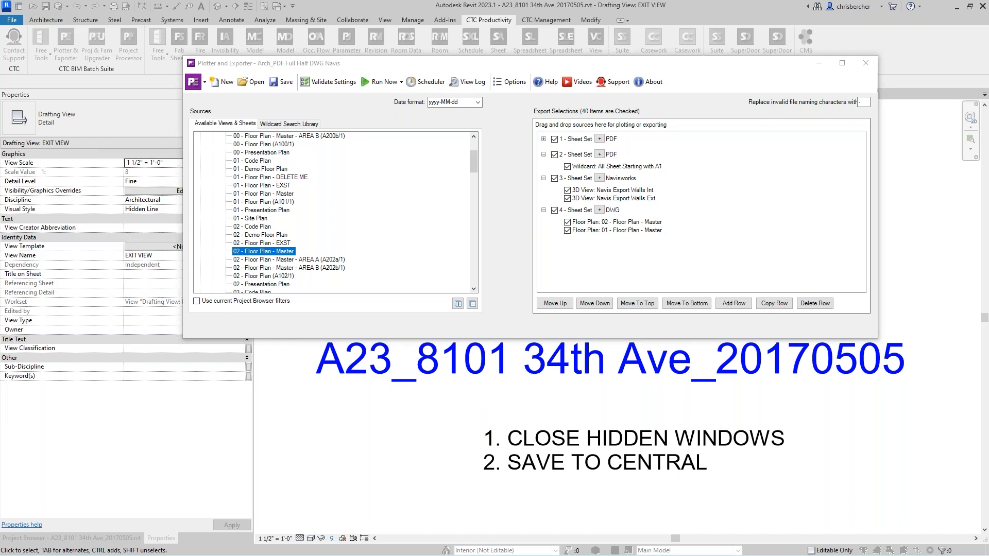
left_click_drag(988, 396, 557, 4)
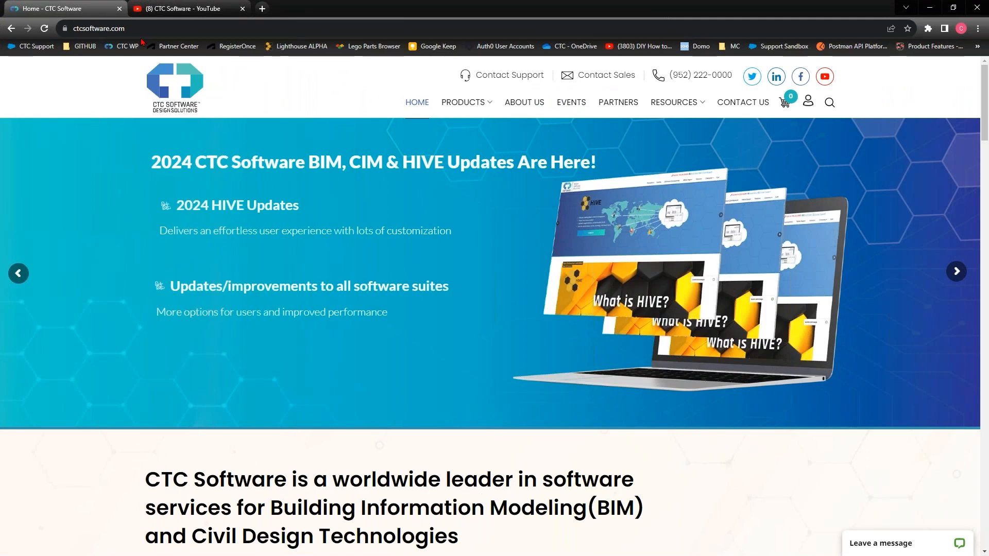
mouse_move(464, 103)
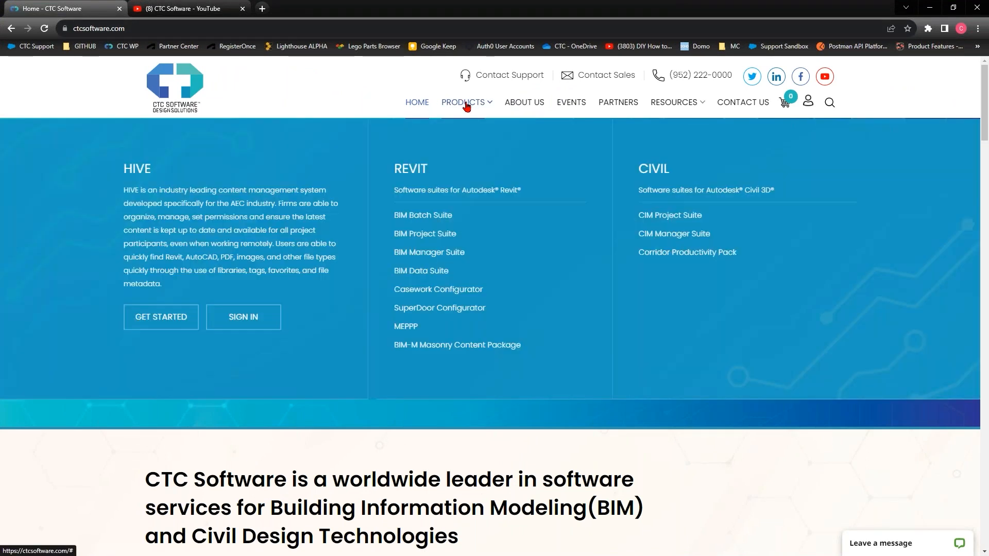
left_click(419, 216)
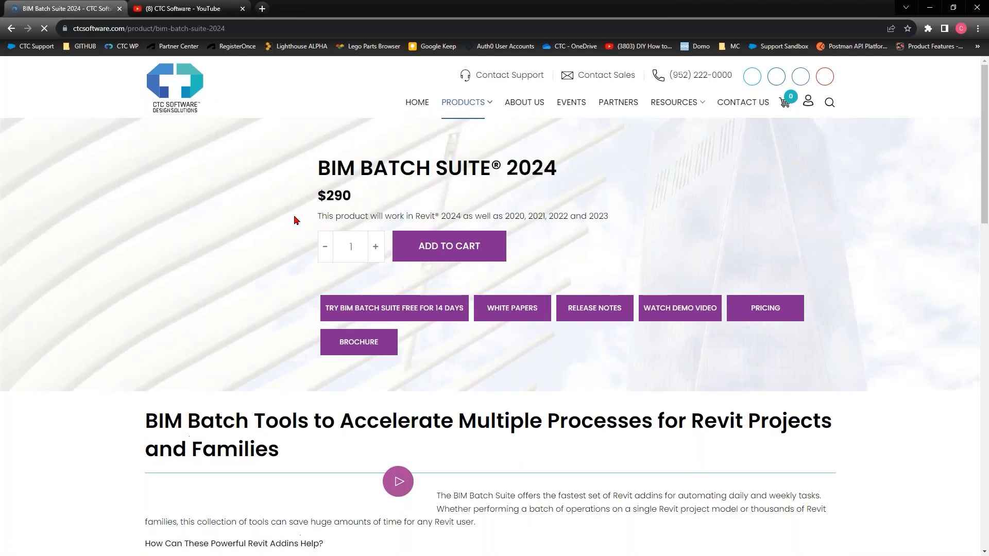
Show the Plotter and Exporter description among the licensed tools, and review the trial and demo video options on the product page.
scroll(277, 264, "down", 5)
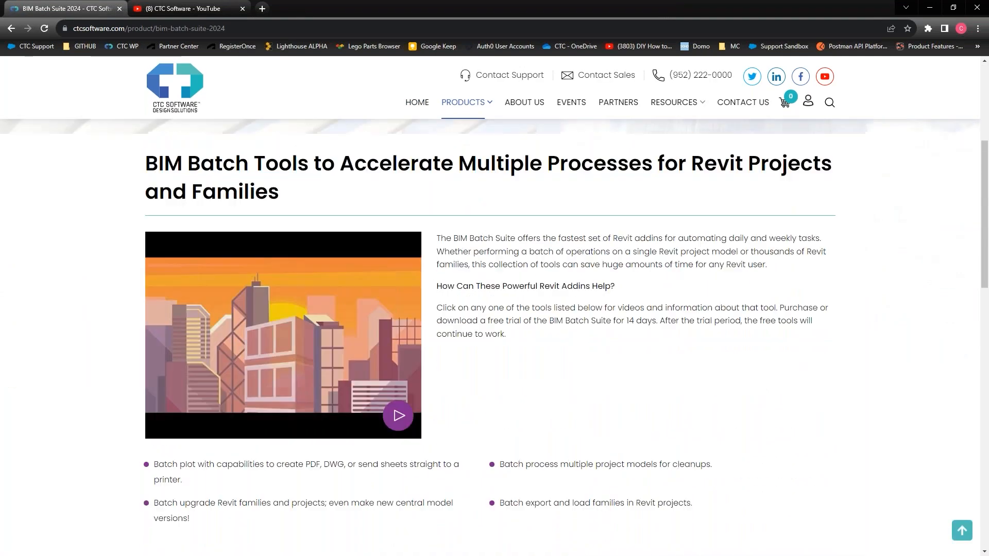
scroll(451, 316, "down", 5)
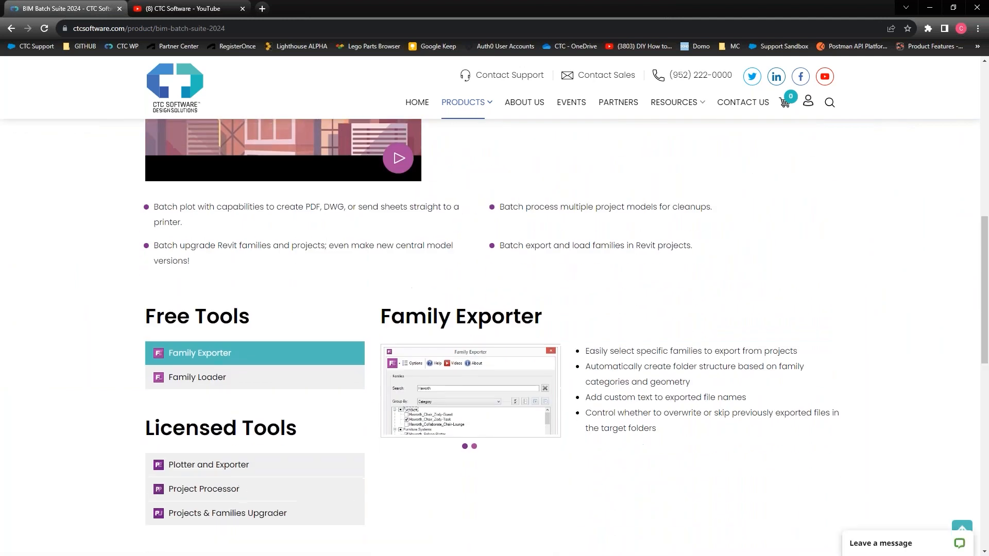
scroll(451, 316, "down", 2)
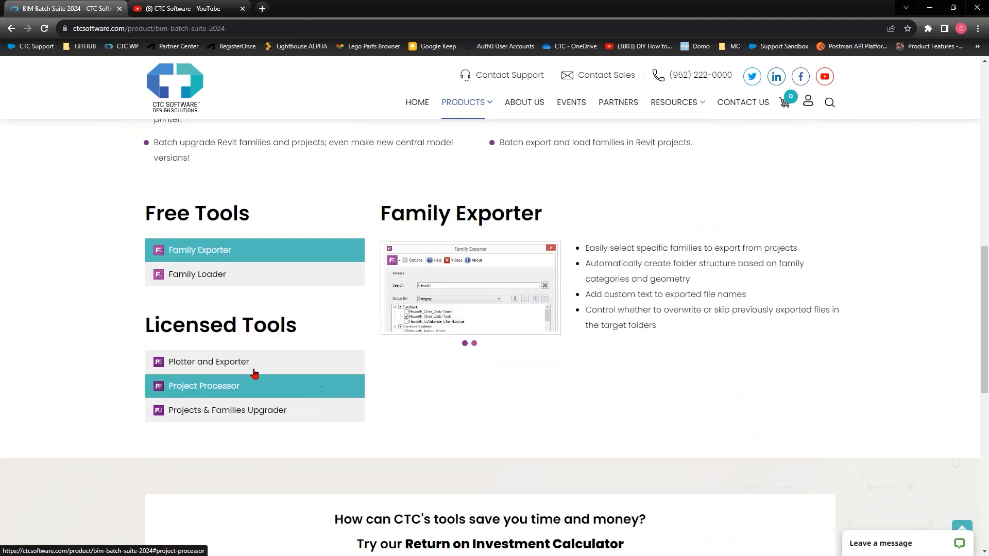
left_click(293, 363)
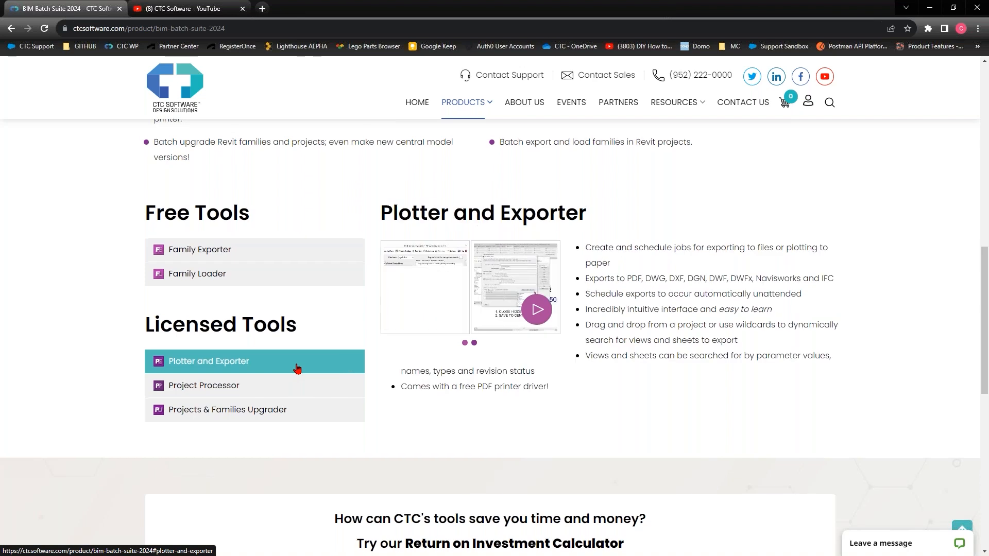
scroll(618, 340, "up", 6)
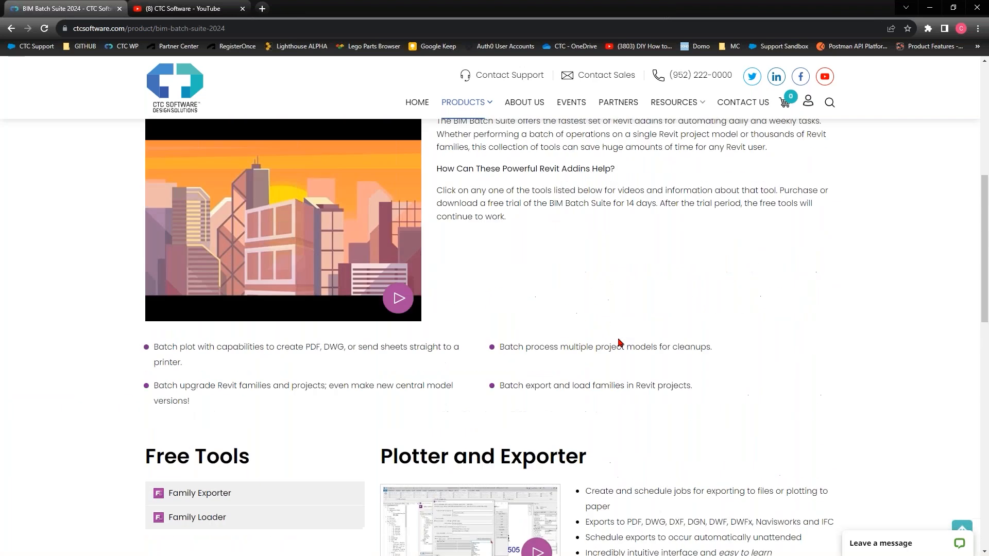
scroll(620, 342, "up", 5)
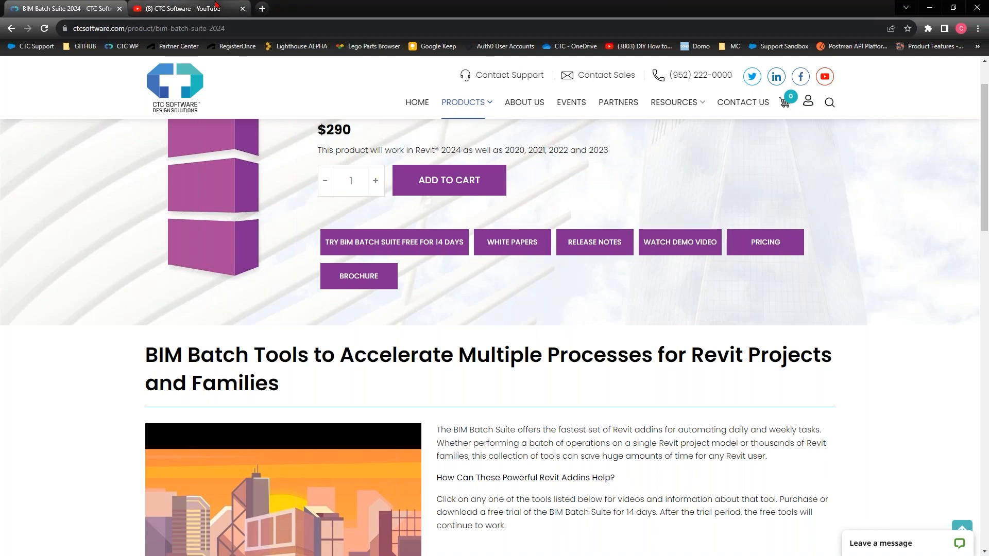
Switch to the CTC Software YouTube channel and look through its recent videos, Civil and Revit Express Tools sections and playlists.
left_click(185, 9)
scroll(644, 412, "down", 2)
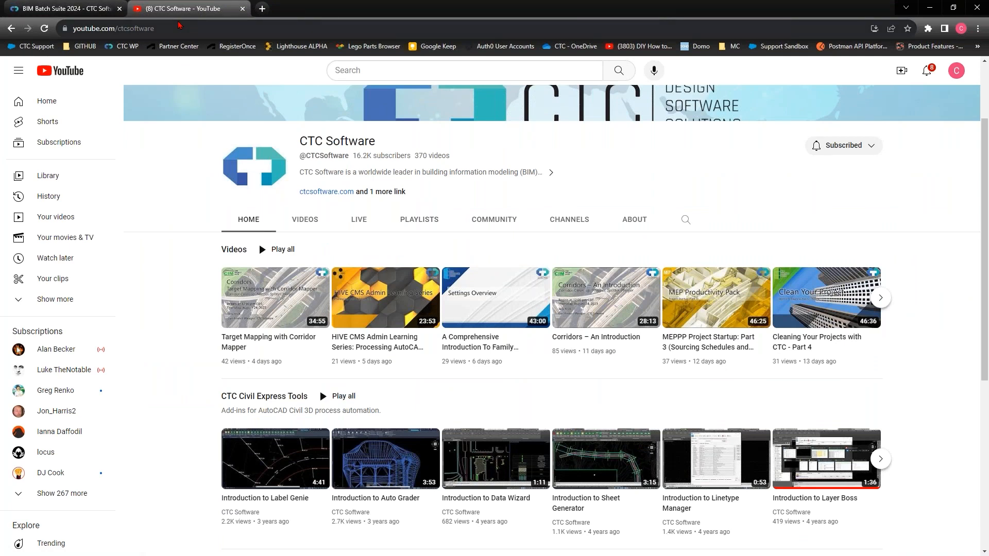
scroll(440, 248, "up", 2)
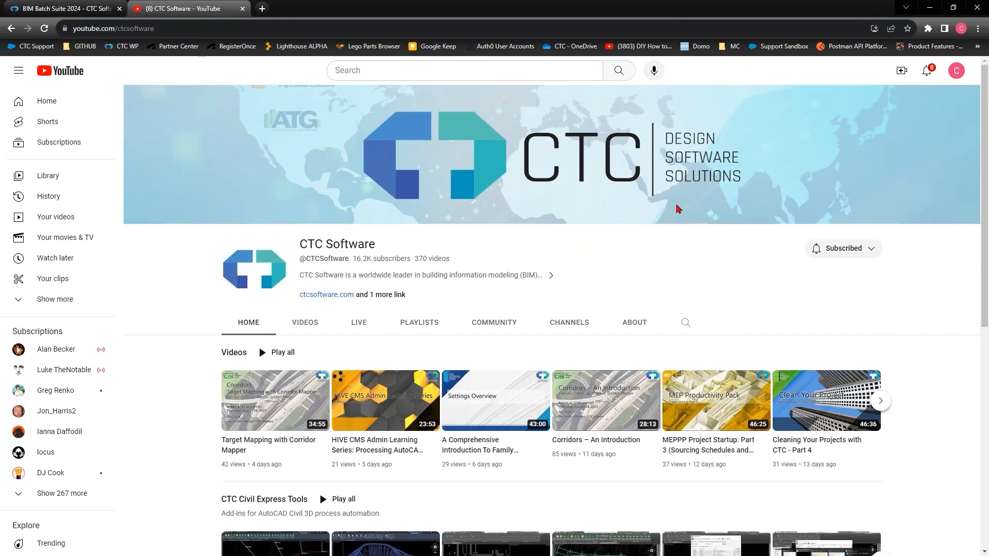
scroll(638, 232, "down", 2)
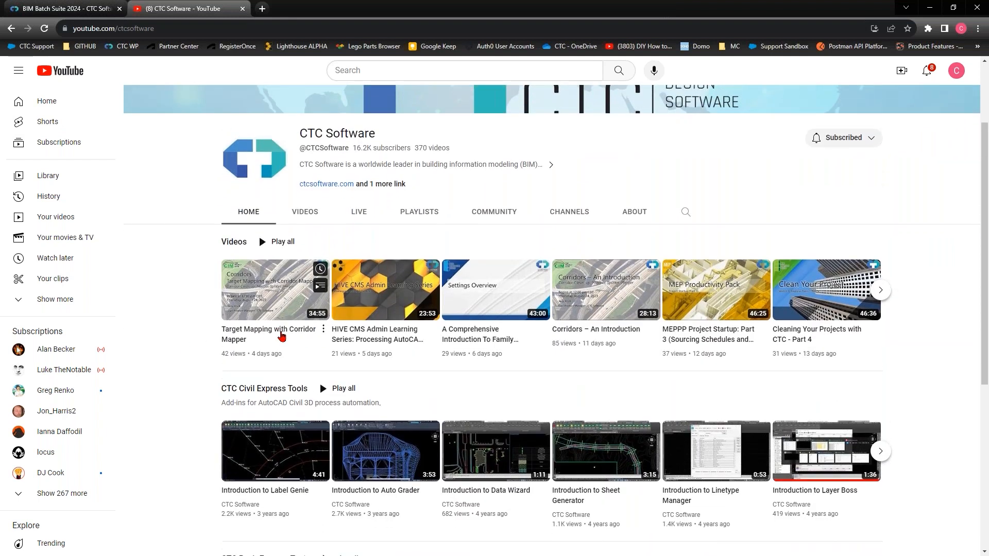
scroll(281, 336, "down", 3)
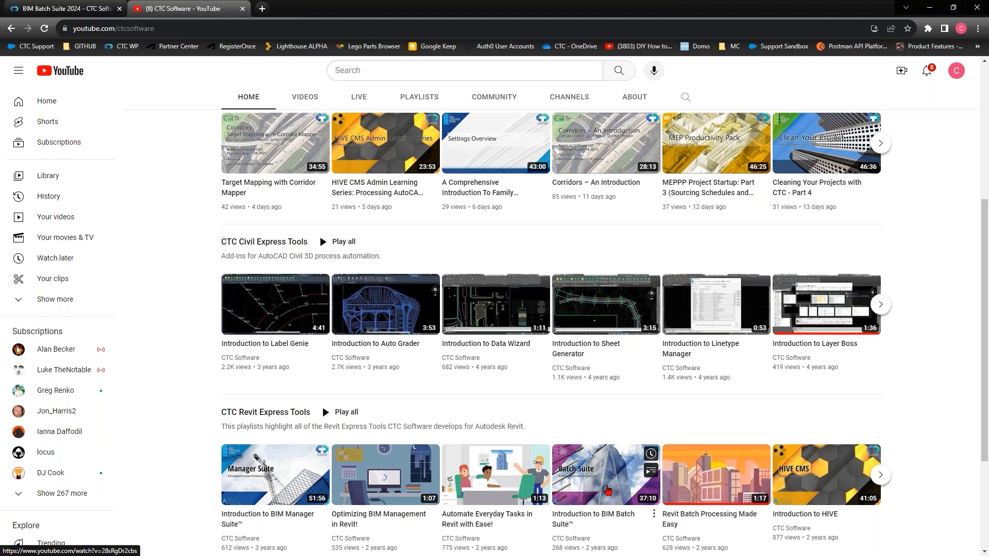
scroll(608, 486, "down", 2)
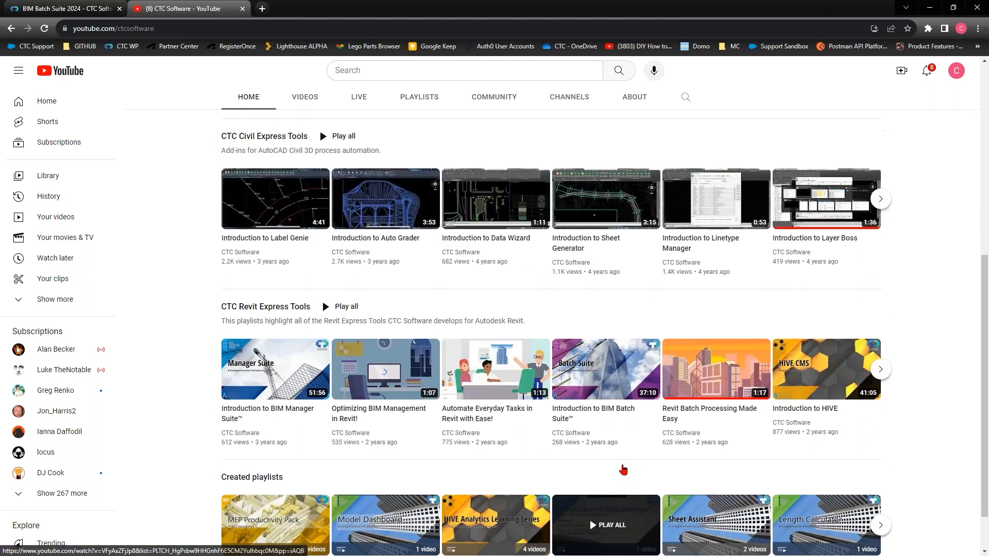
scroll(623, 469, "up", 6)
left_click(301, 262)
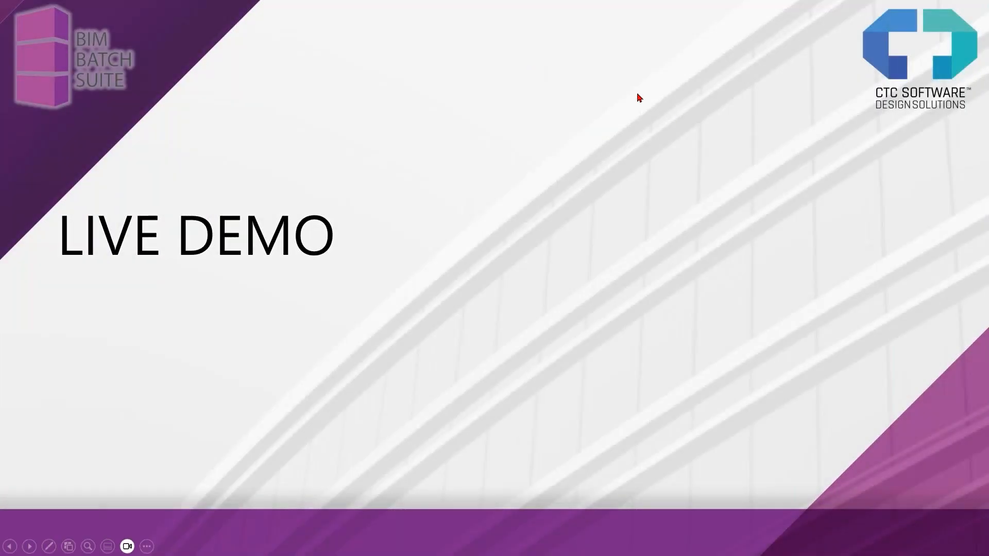
key("Right")
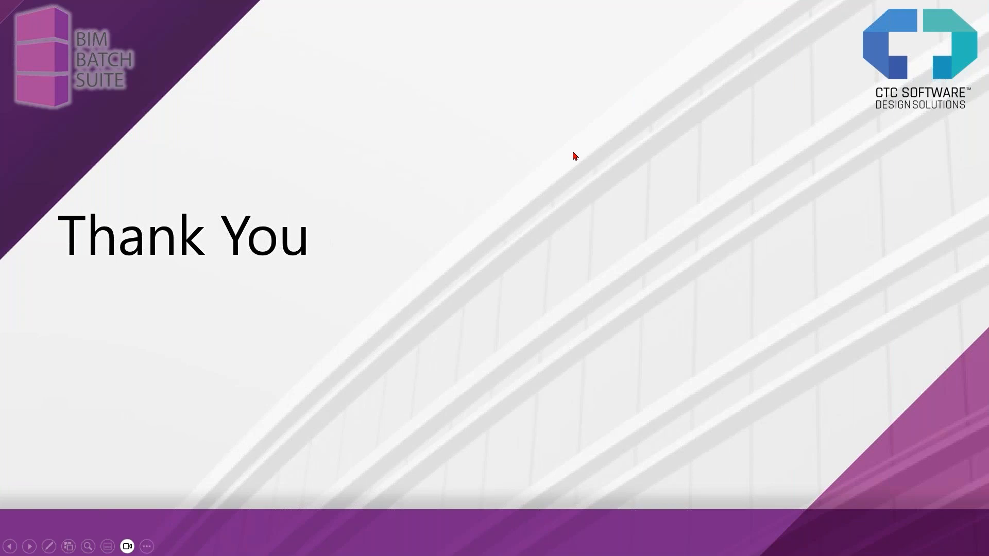